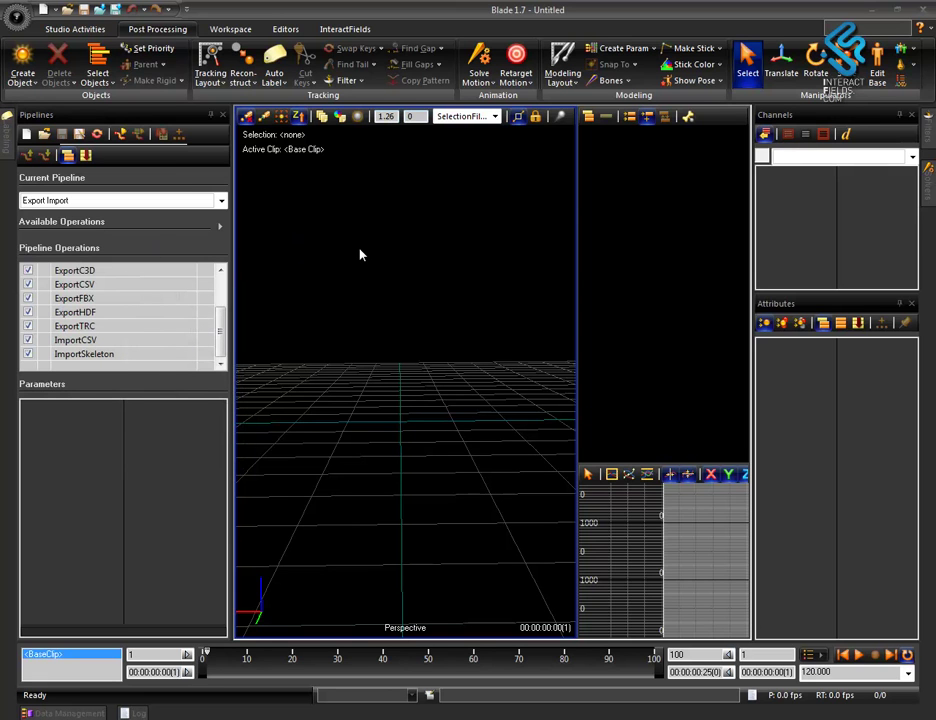
left_click(357, 29)
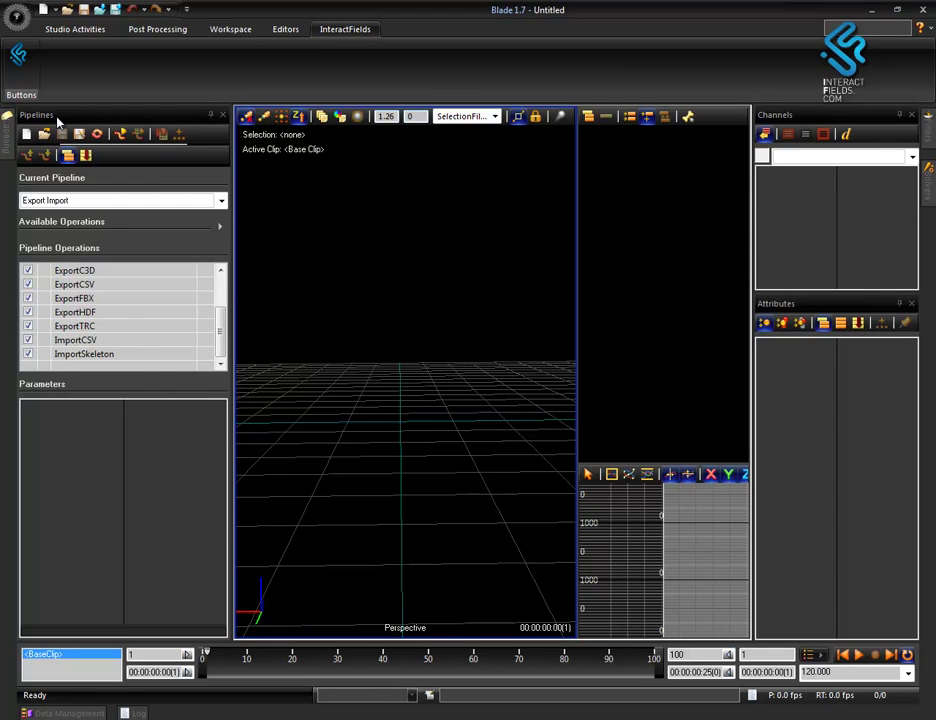
left_click_drag(405, 442, 439, 443)
left_click(644, 314)
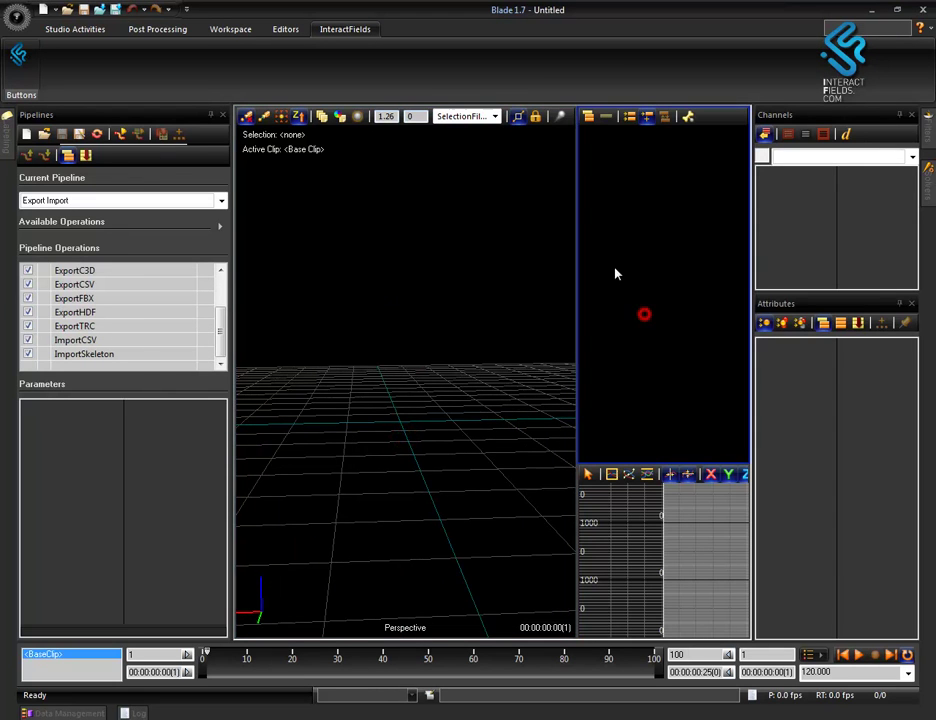
left_click(178, 30)
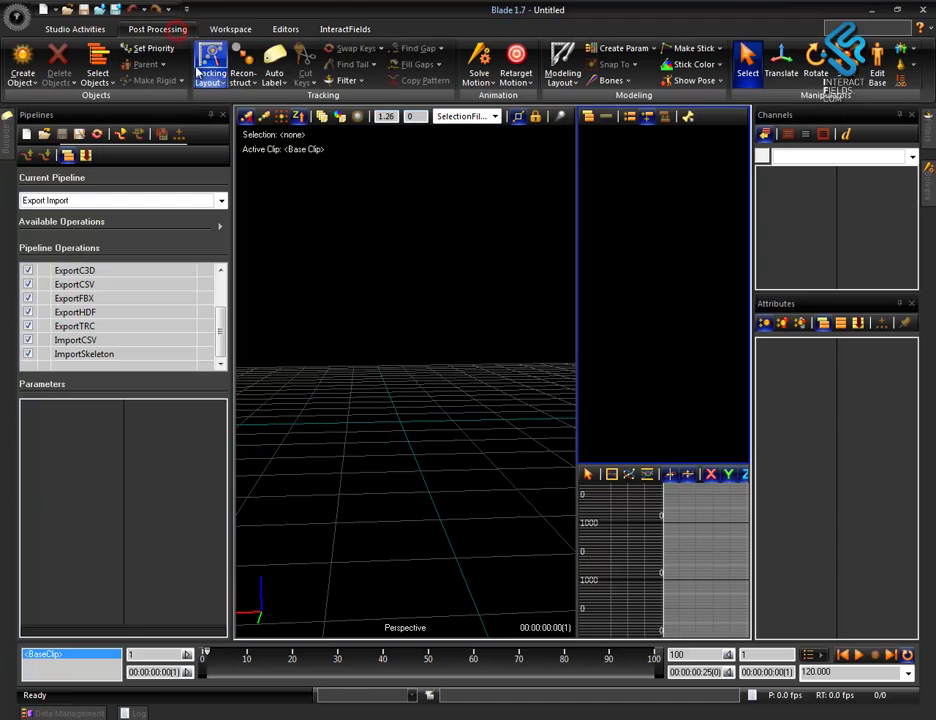
- Split the workspace vertically into a perspective view and a VPL view, and set the Channels panel to auto-hide
left_click(220, 29)
left_click(115, 69)
right_click(707, 272)
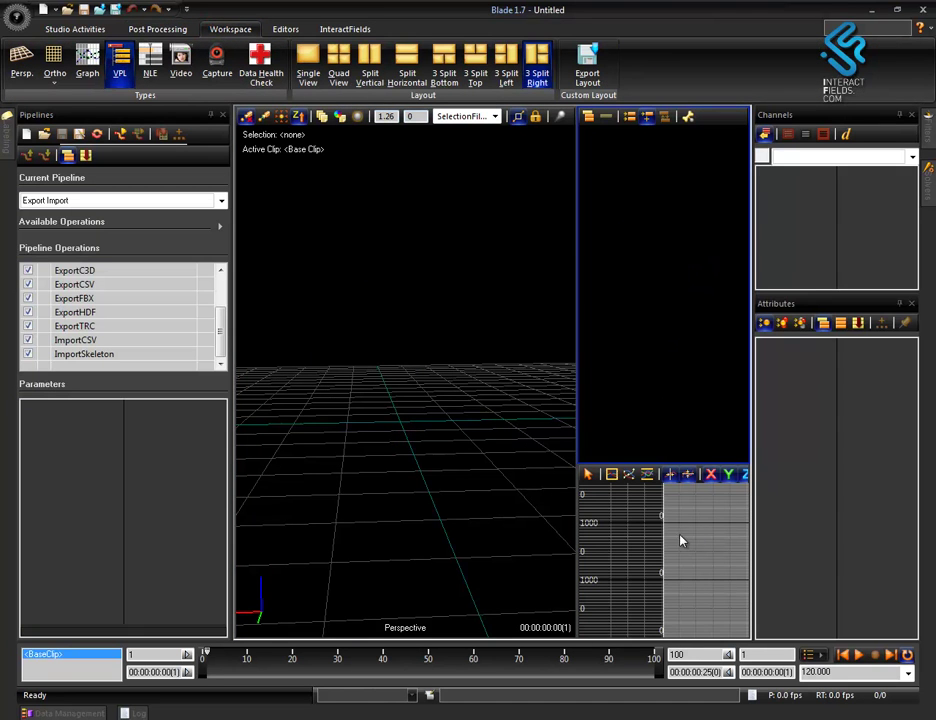
left_click(370, 68)
left_click(469, 263)
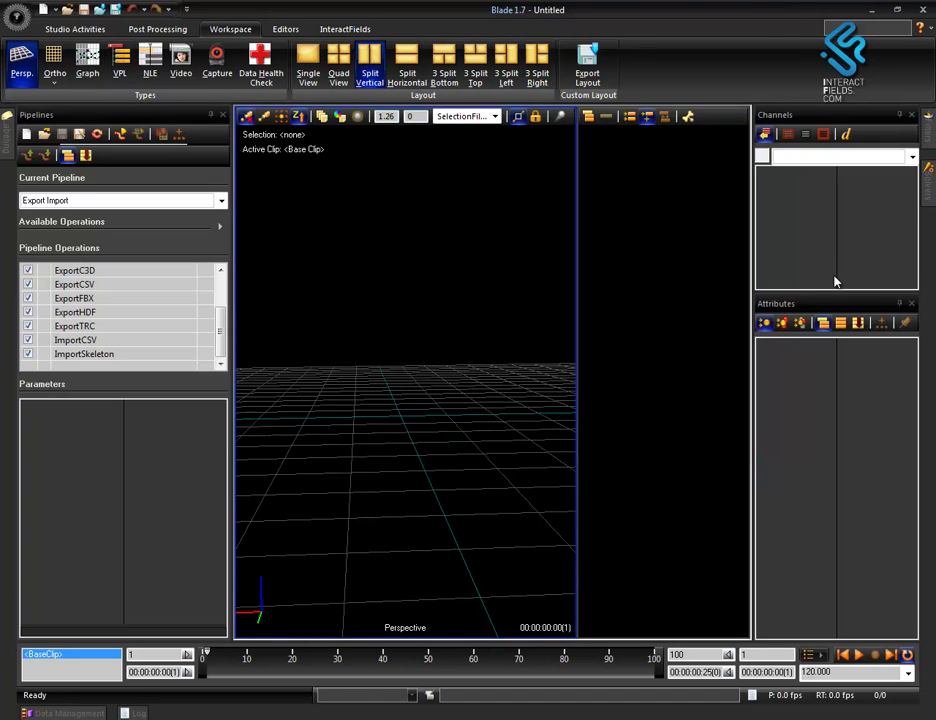
left_click(900, 114)
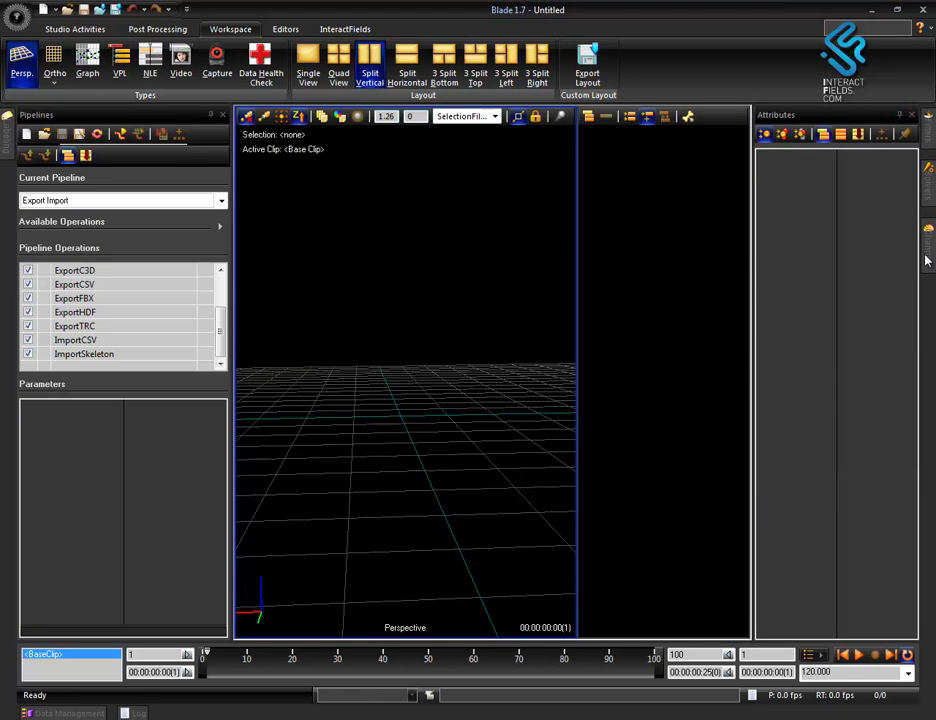
left_click(351, 352)
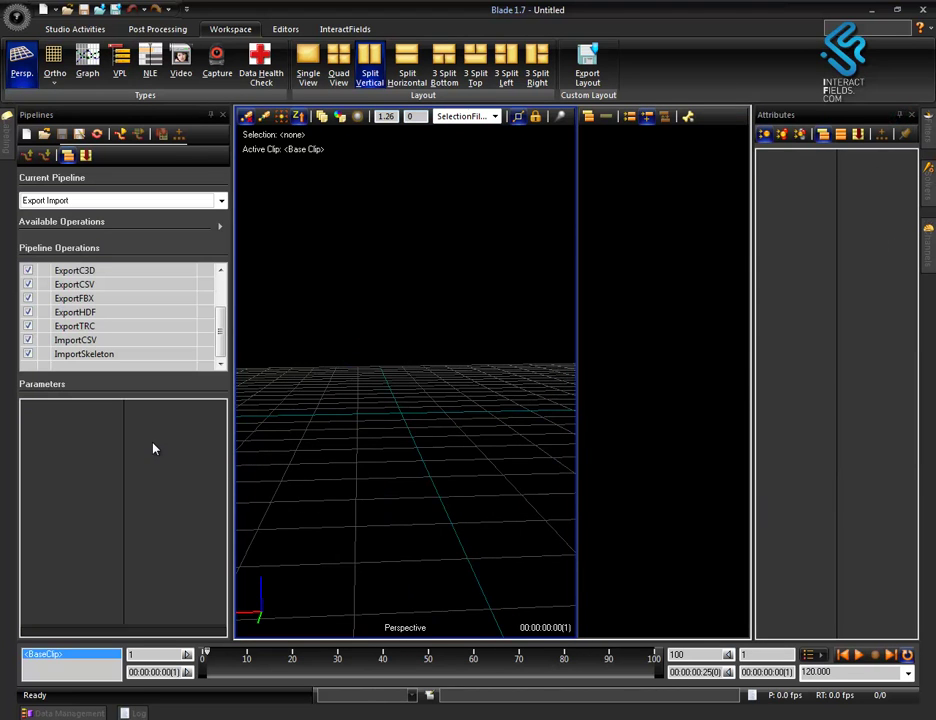
- Open the Character Management editor and dock it below the Pipelines panel
left_click(172, 30)
left_click(224, 32)
left_click(180, 34)
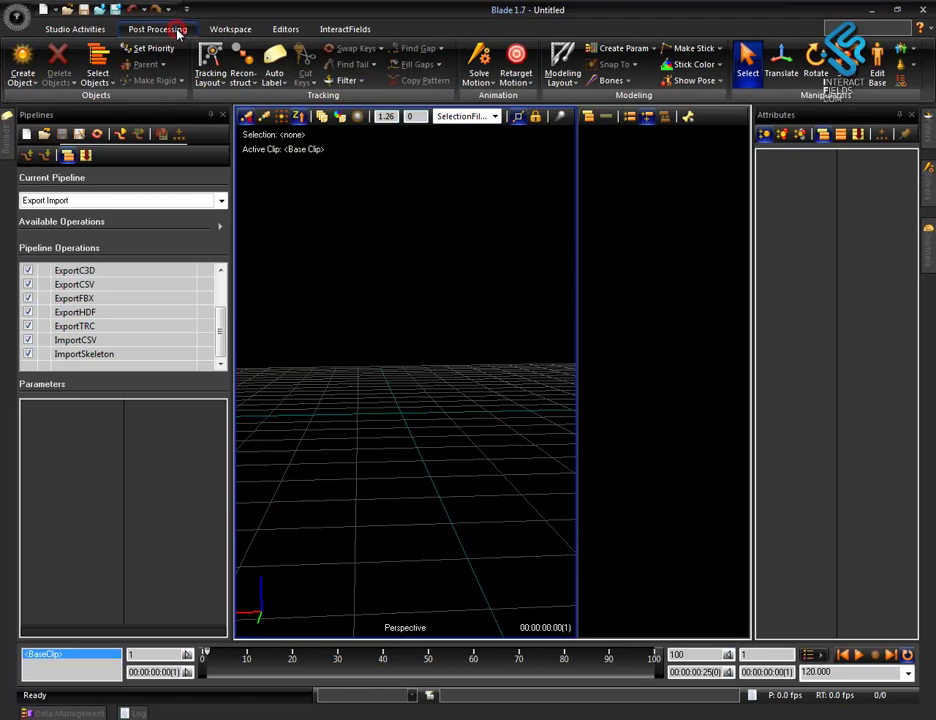
left_click(285, 29)
left_click(216, 70)
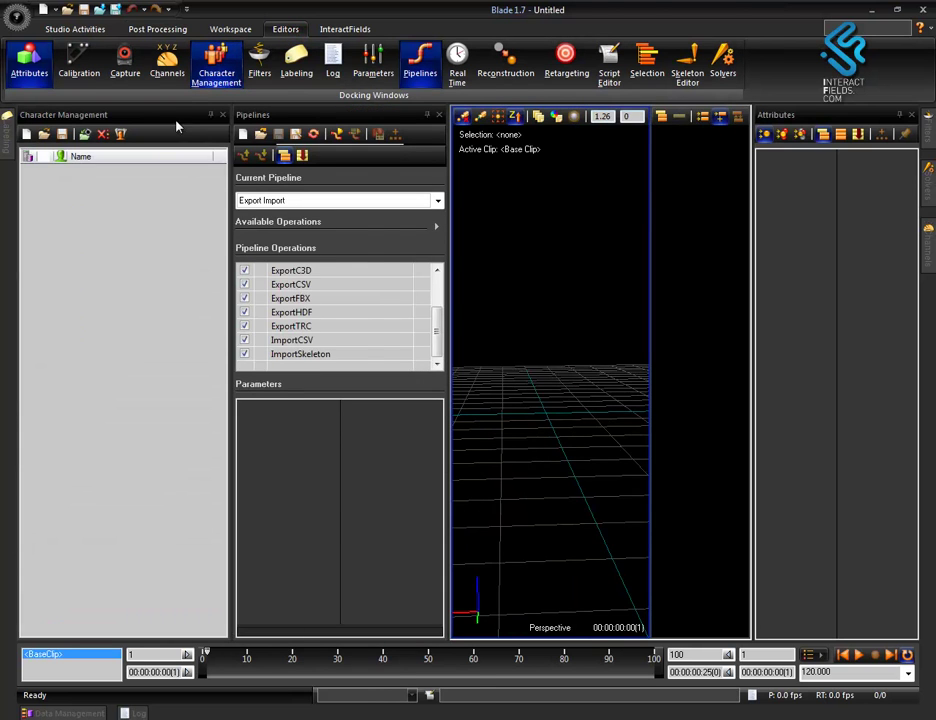
left_click_drag(129, 117, 127, 407)
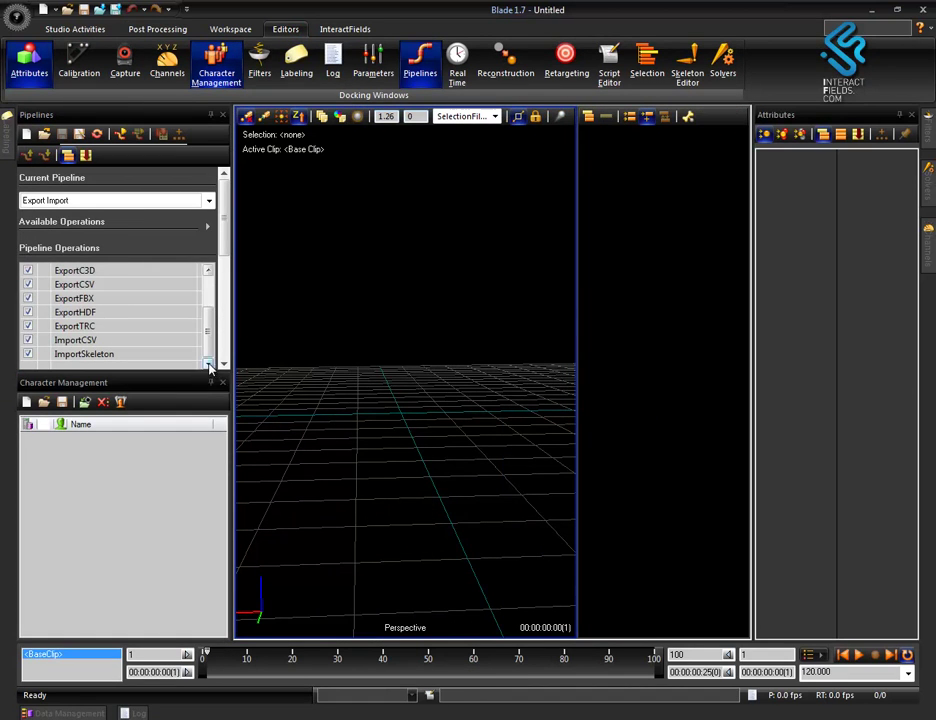
mouse_move(224, 223)
left_mouse_down()
mouse_move(234, 324)
mouse_move(228, 220)
left_mouse_up()
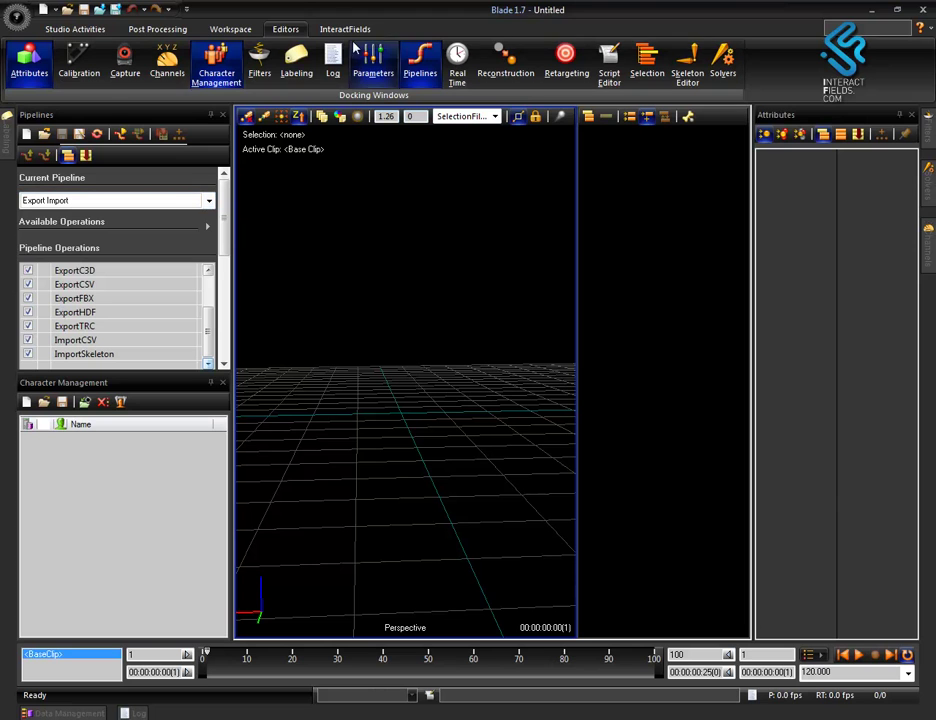
- Export the current workspace as a custom layout script named PropsLayout.hsl in the Layouts folder
left_click(284, 29)
left_click(240, 30)
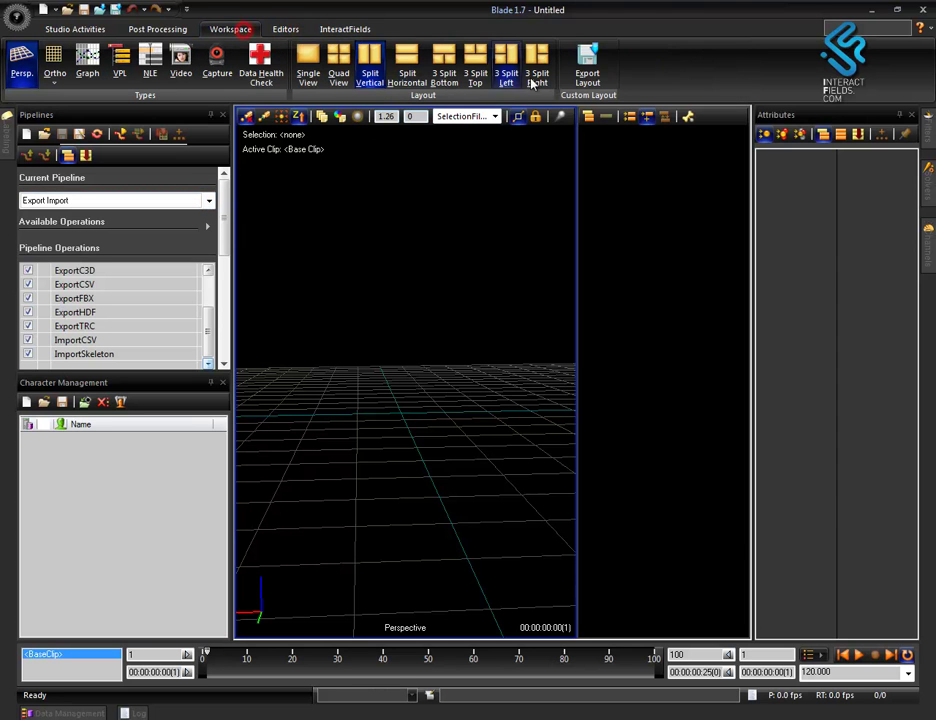
left_click(588, 66)
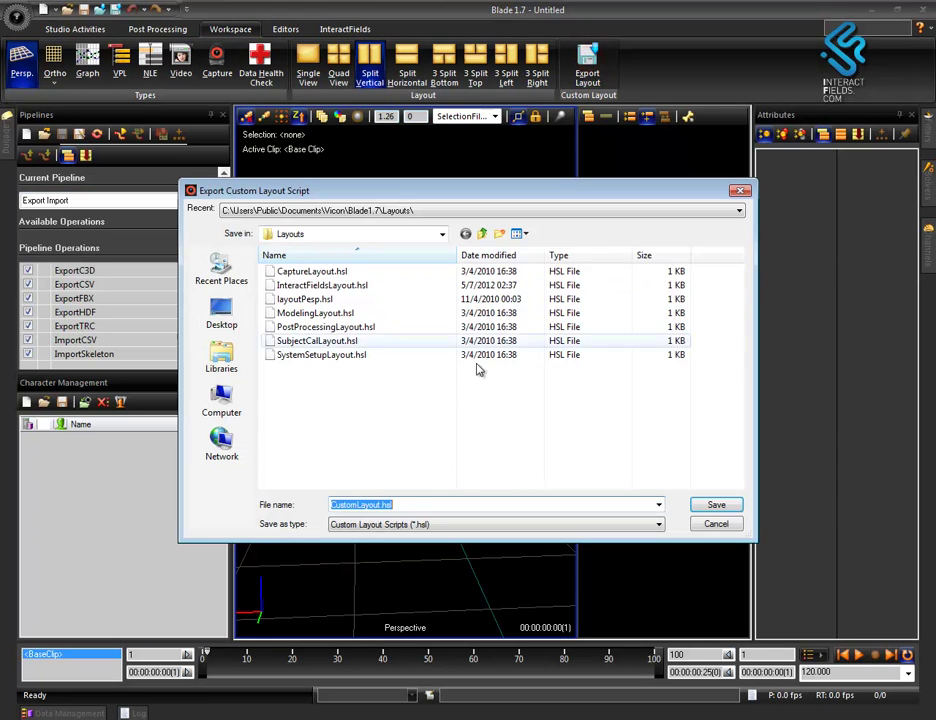
left_click_drag(357, 505, 331, 505)
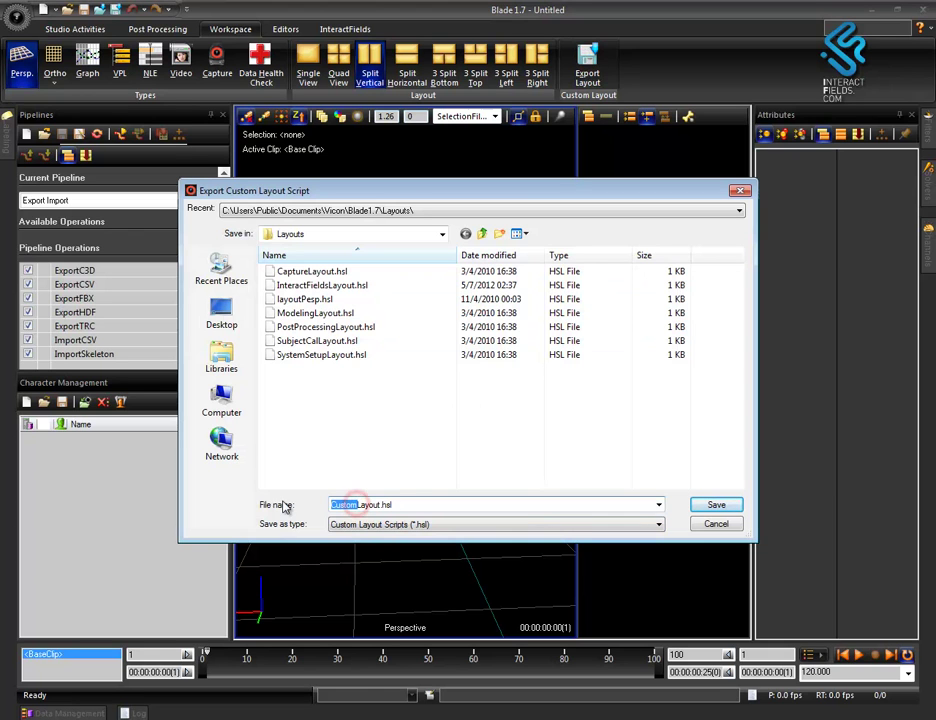
type("Props")
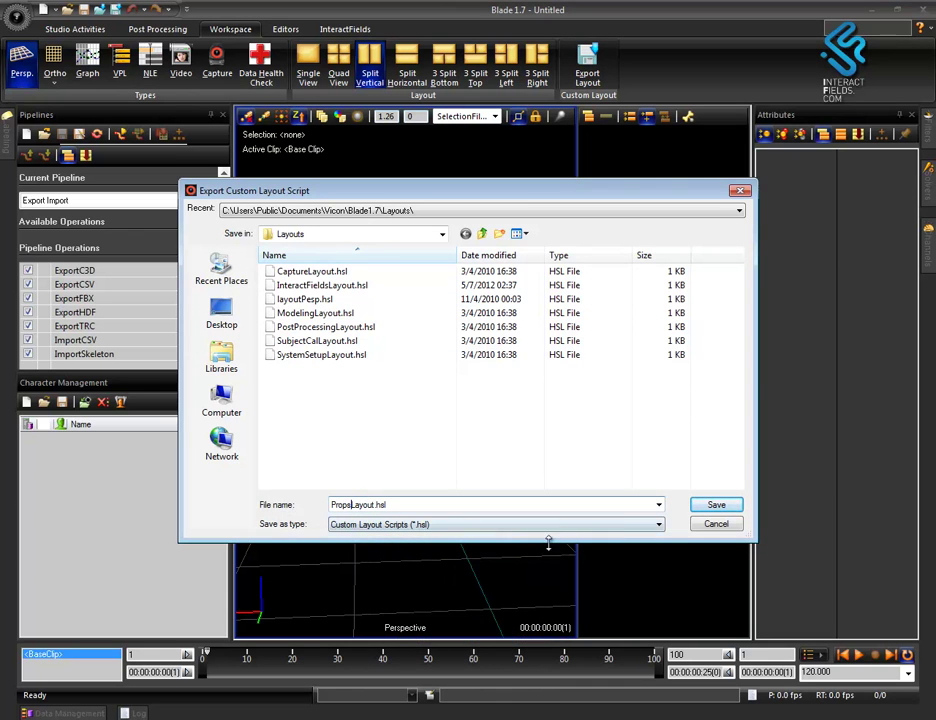
left_click(716, 505)
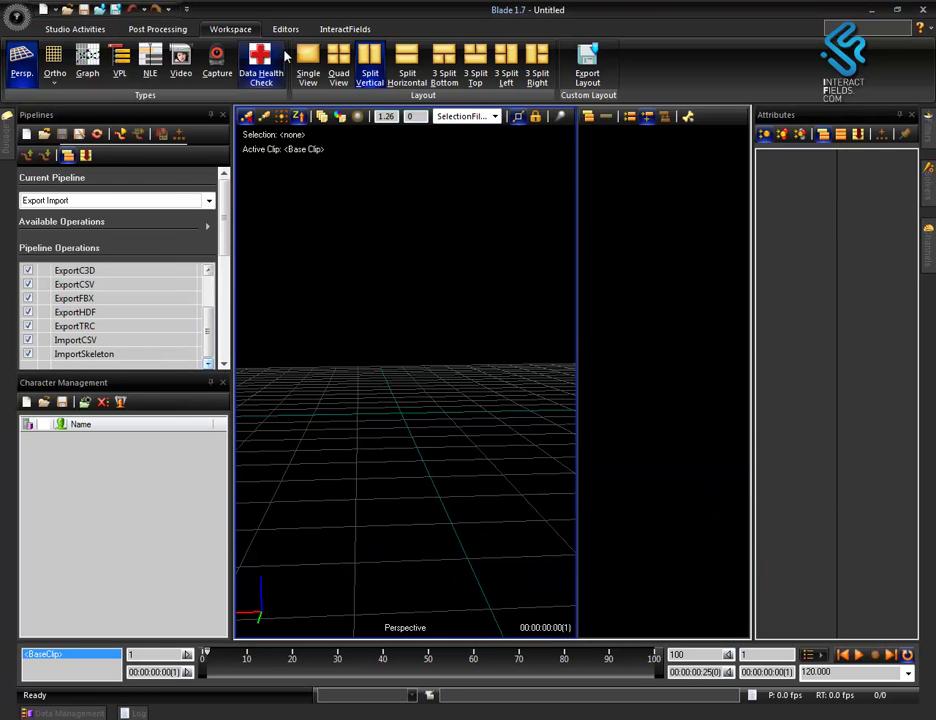
- Add a new shelf button to the InteractFields shelf and assign the PropsLayout.hsl script to it
left_click(340, 29)
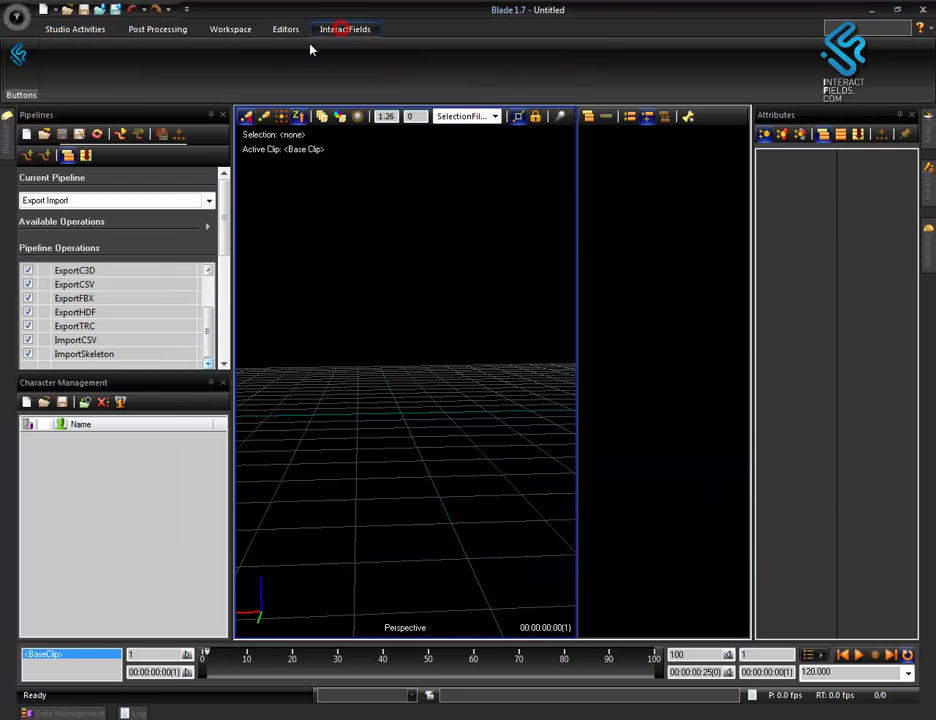
right_click(89, 76)
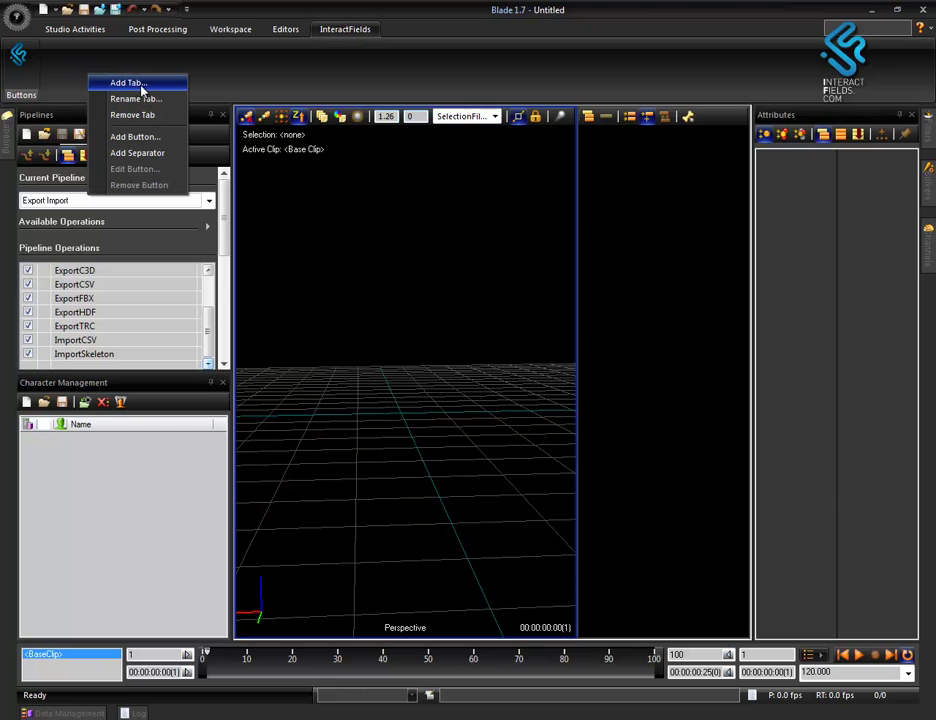
left_click(152, 137)
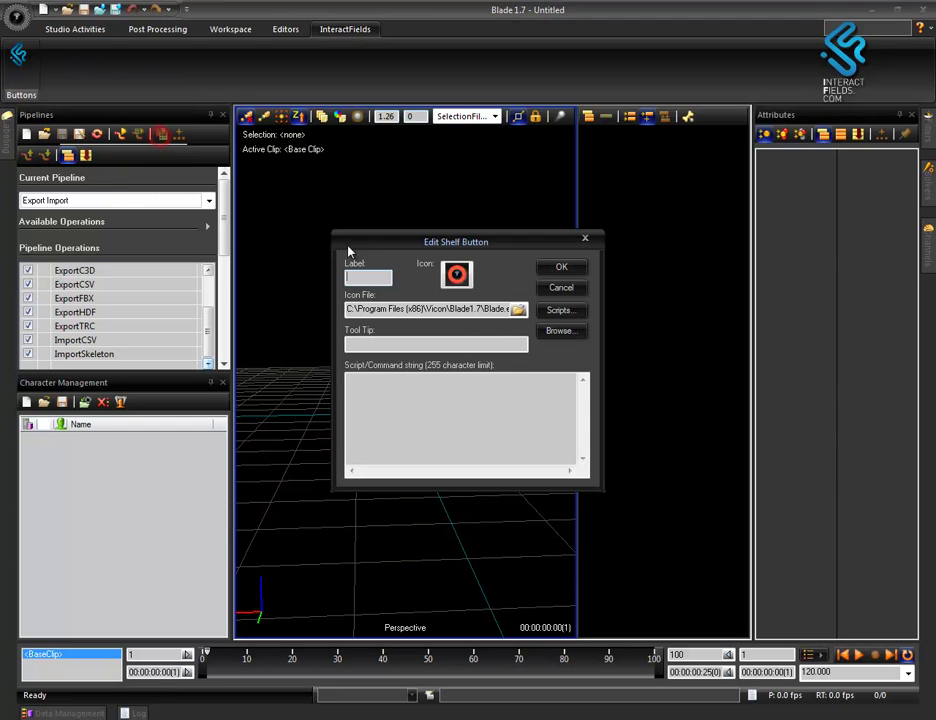
left_click(570, 336)
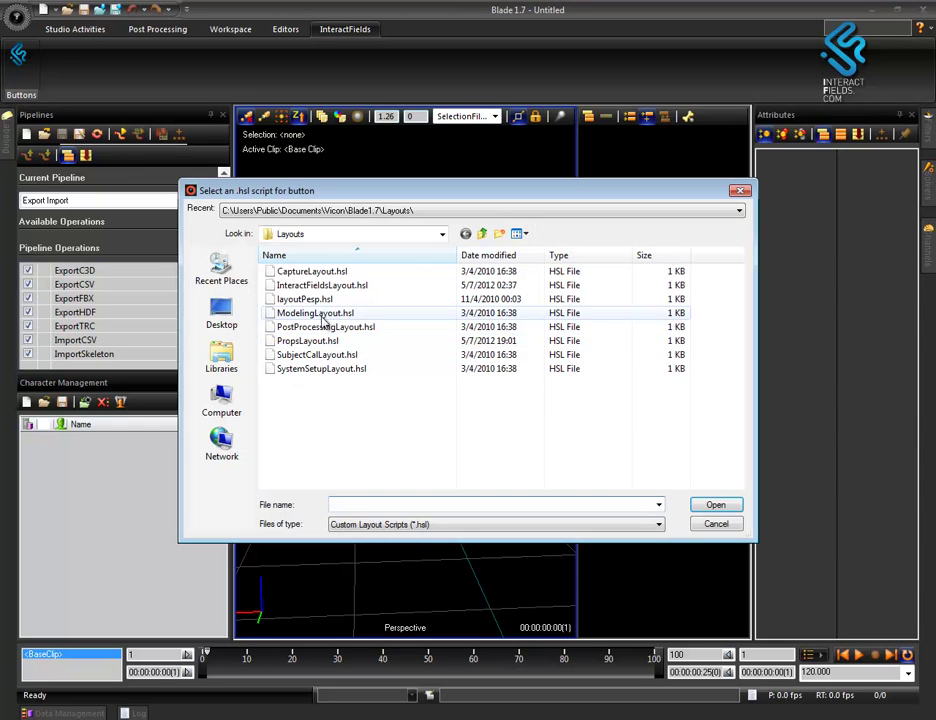
double_click(305, 341)
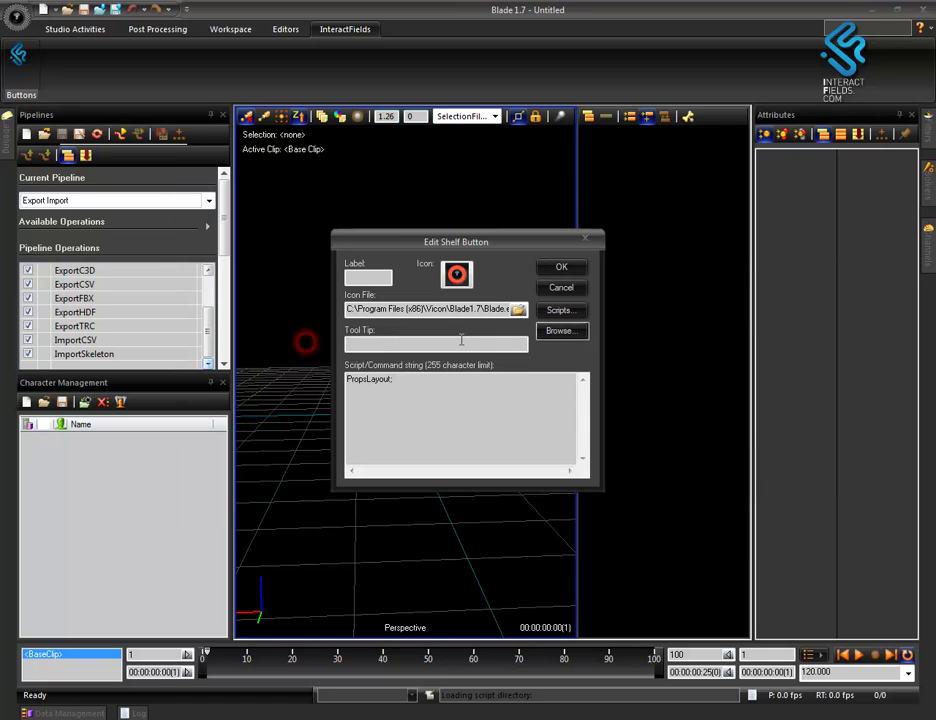
- Give the new shelf button the icon if_vista_256.ico from the Program Files (x86)\Vicon folder and create it
left_click(456, 275)
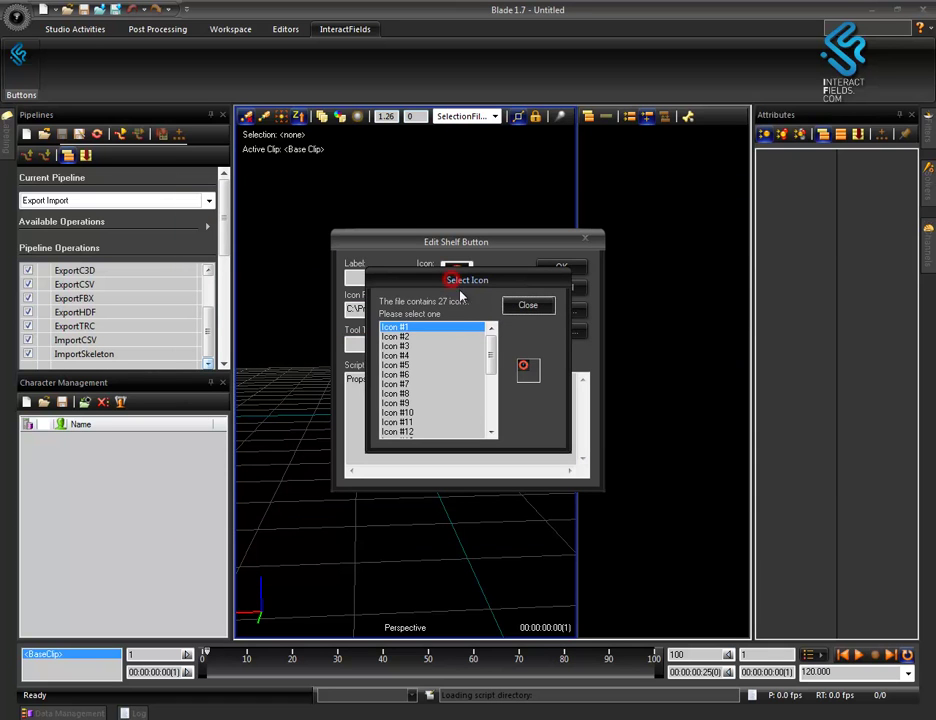
left_click(523, 307)
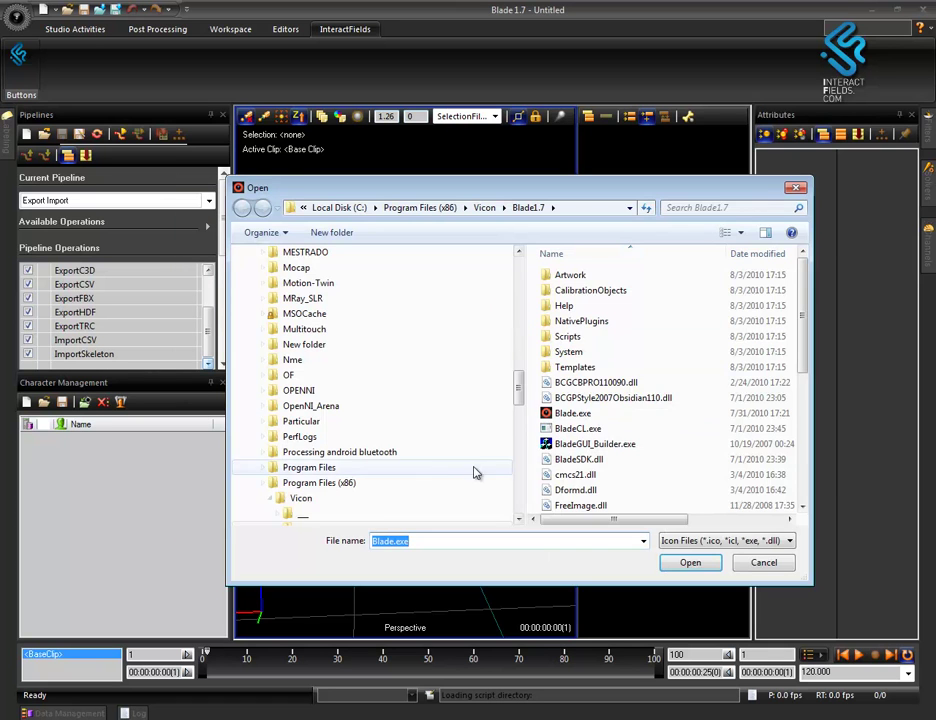
left_click(305, 482)
left_click(300, 497)
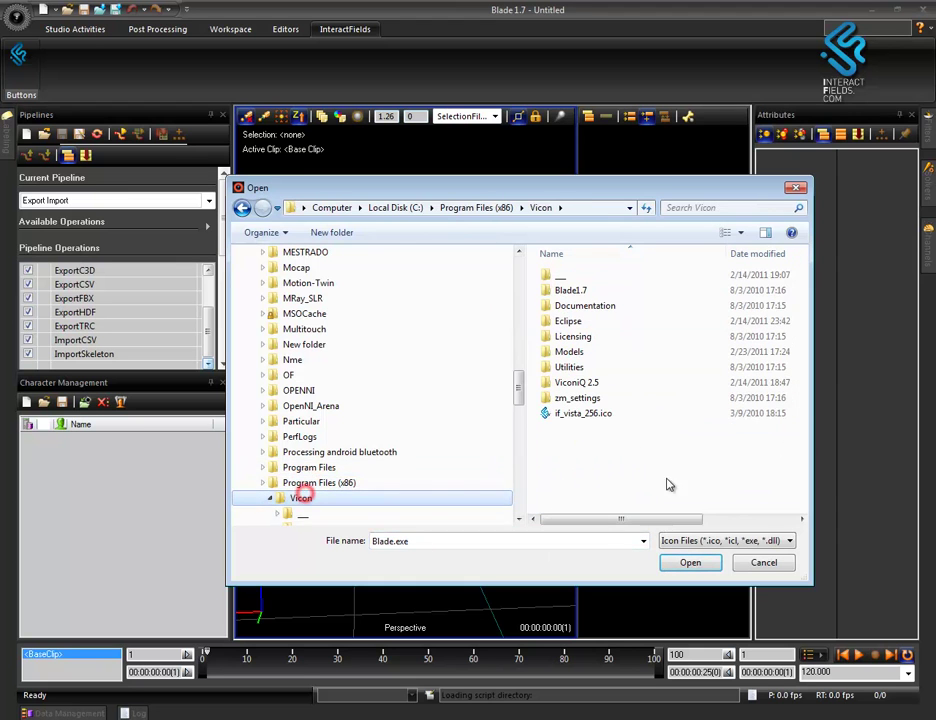
double_click(580, 418)
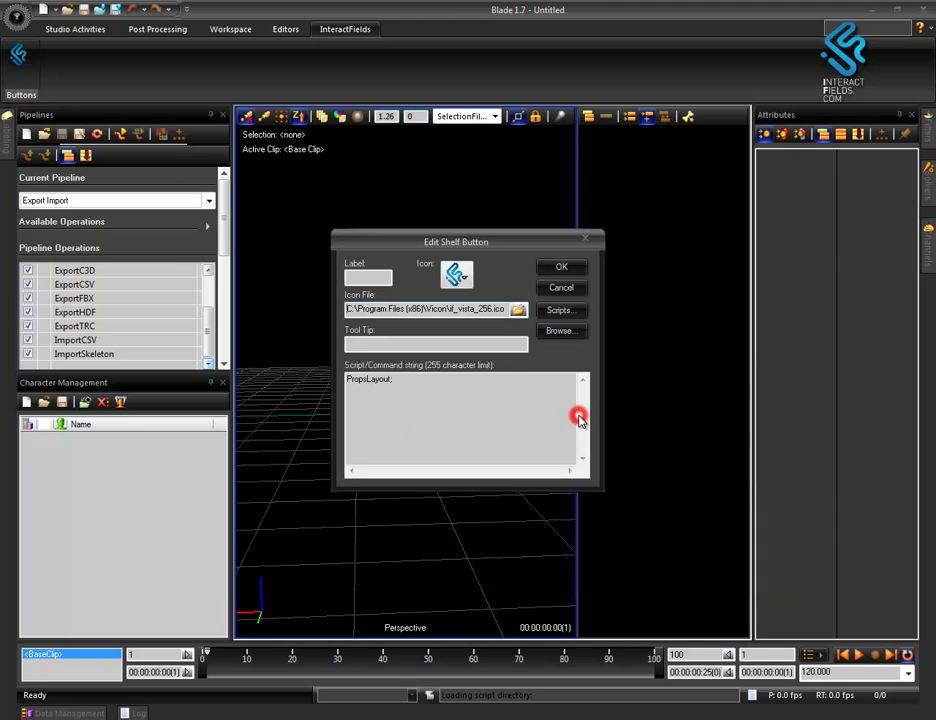
left_click(561, 267)
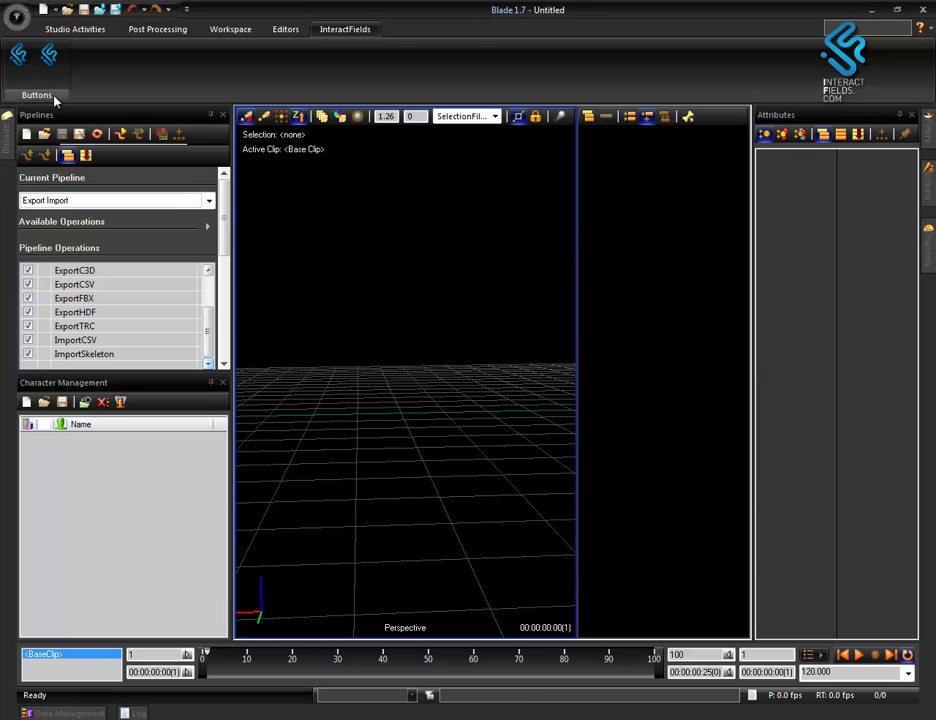
- Test both shelf buttons by loading the first one's layout and switching back to PropsLayout
left_click(18, 54)
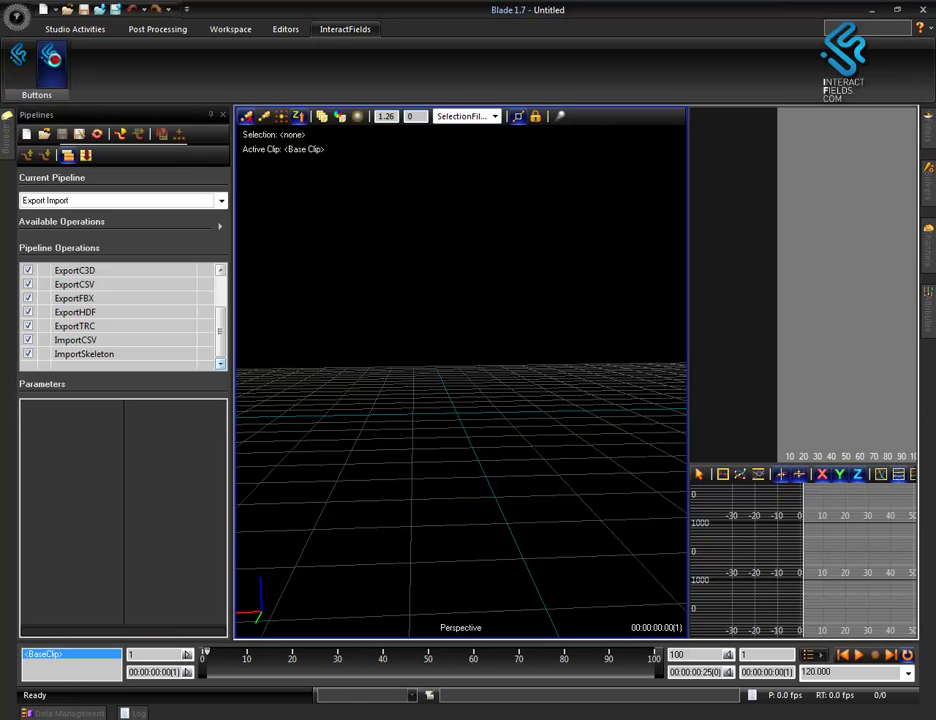
left_click(52, 60)
right_click_drag(469, 375, 487, 480, "alt")
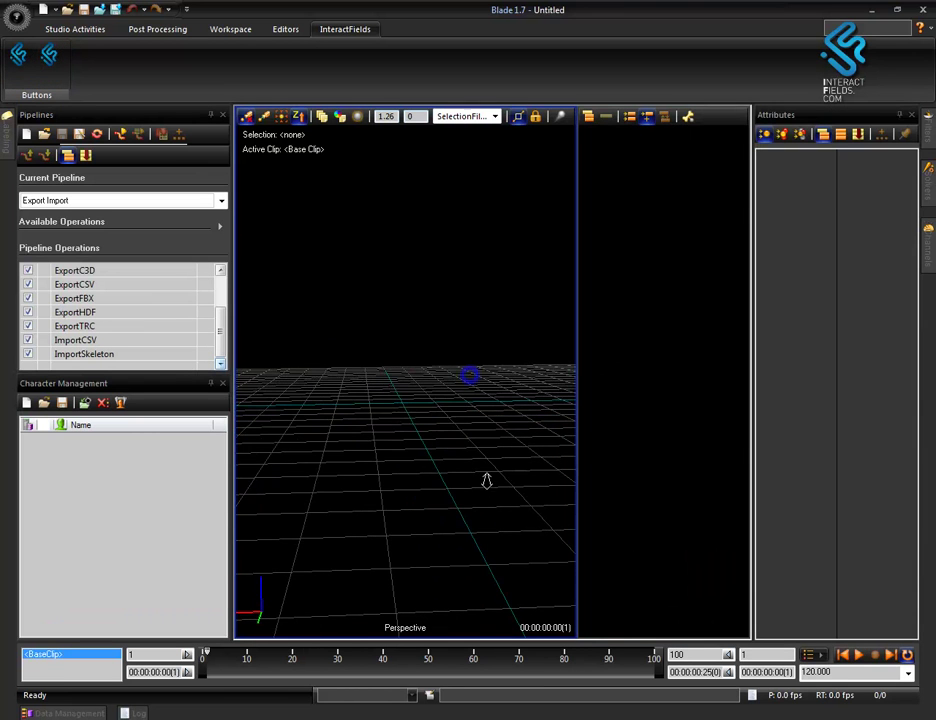
left_click_drag(465, 463, 395, 449, "alt")
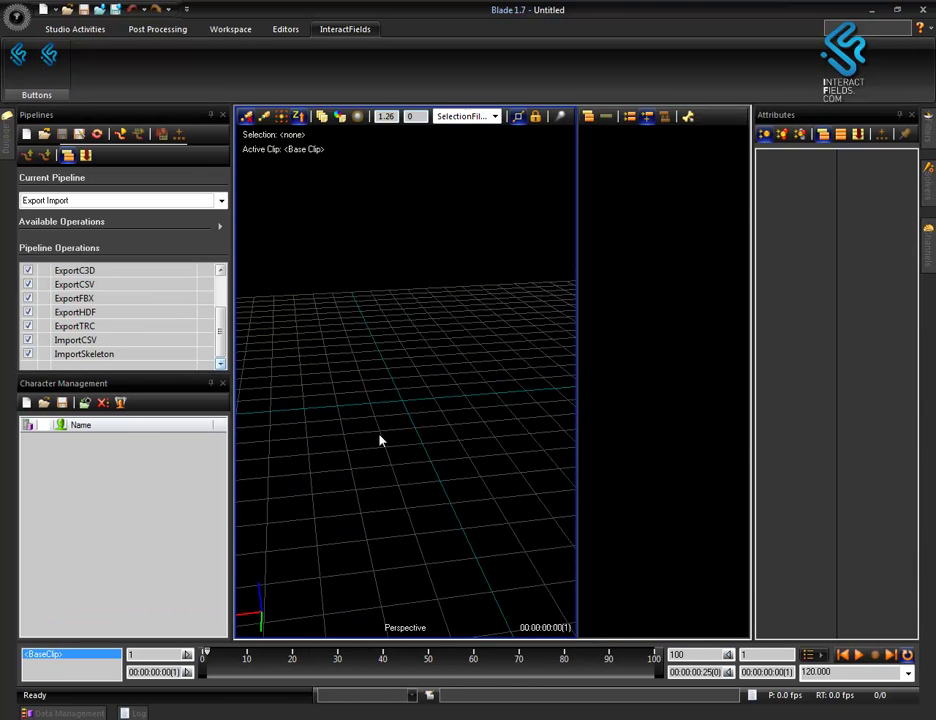
- Load the x2d data of take1_1_00 from Session 1 of Grupo1, and close the Data Management panel
key("F2")
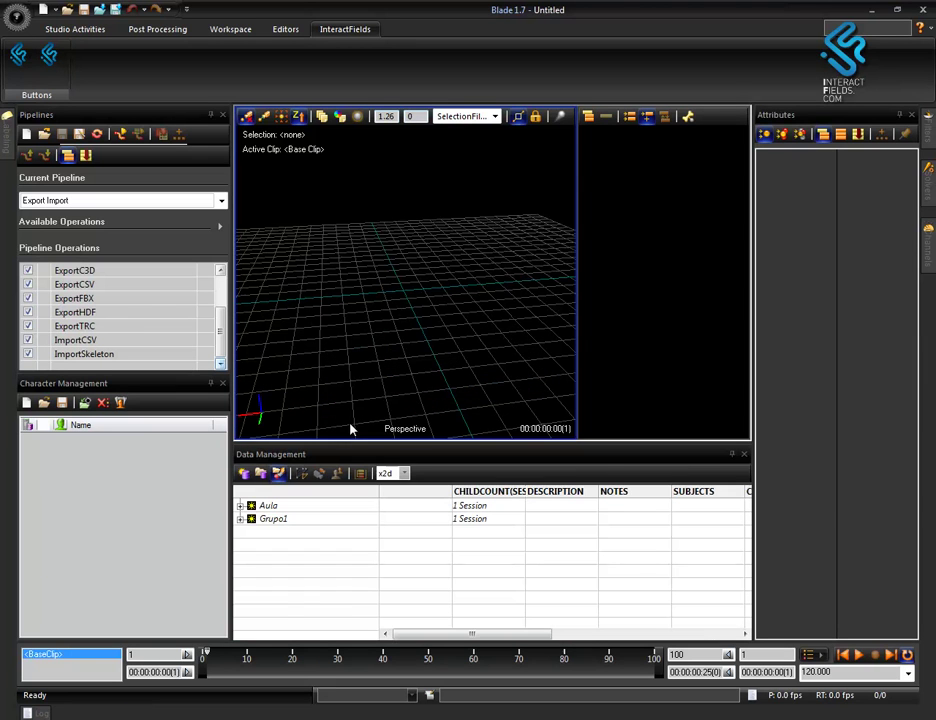
left_click(240, 520)
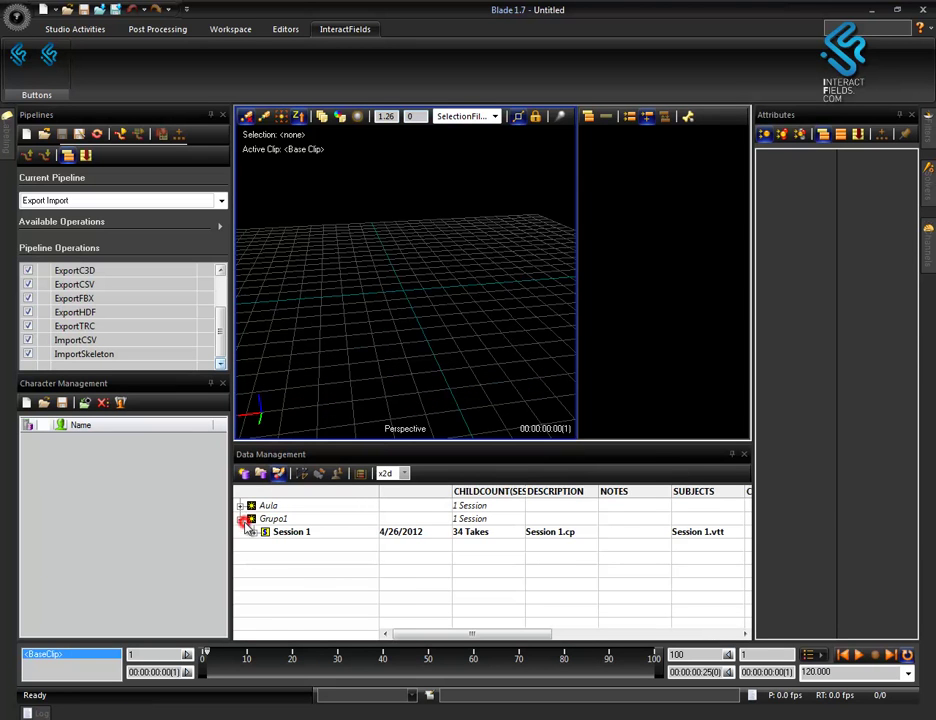
left_click(253, 532)
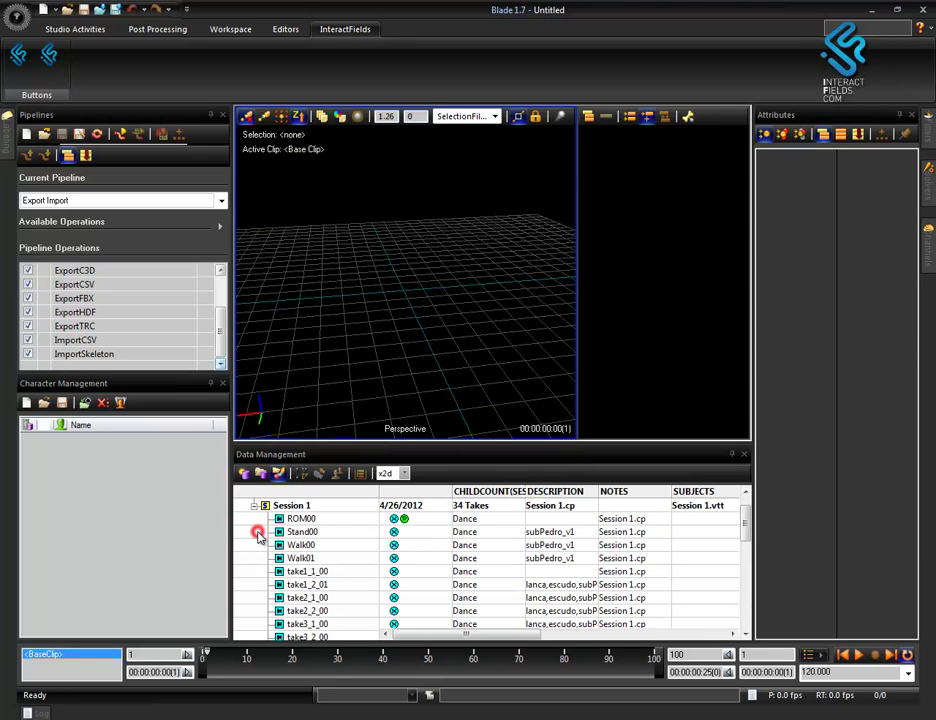
left_click(395, 576)
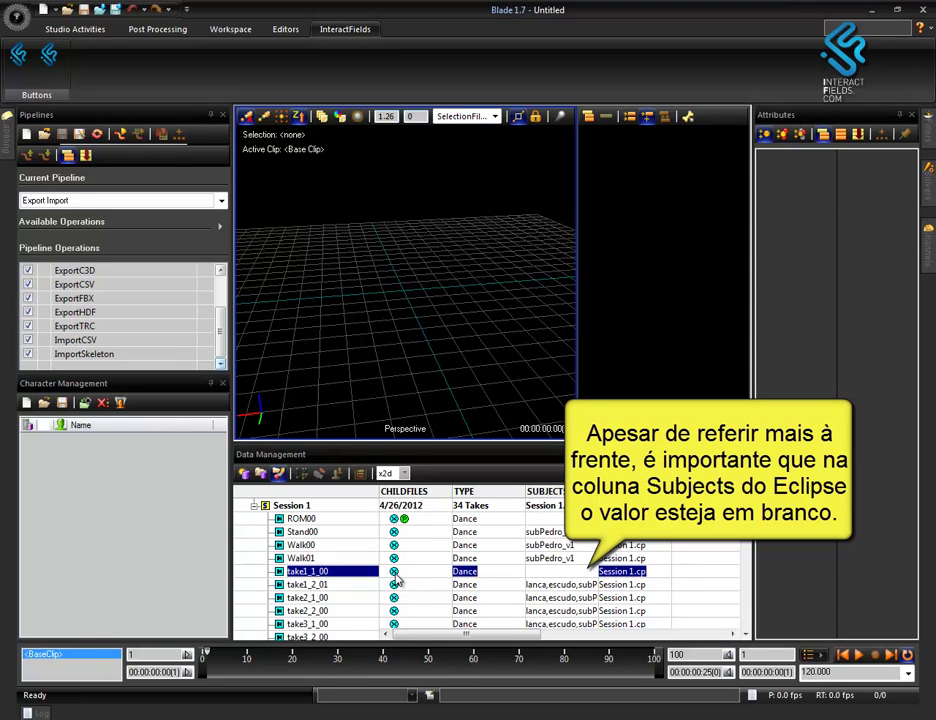
double_click(395, 576)
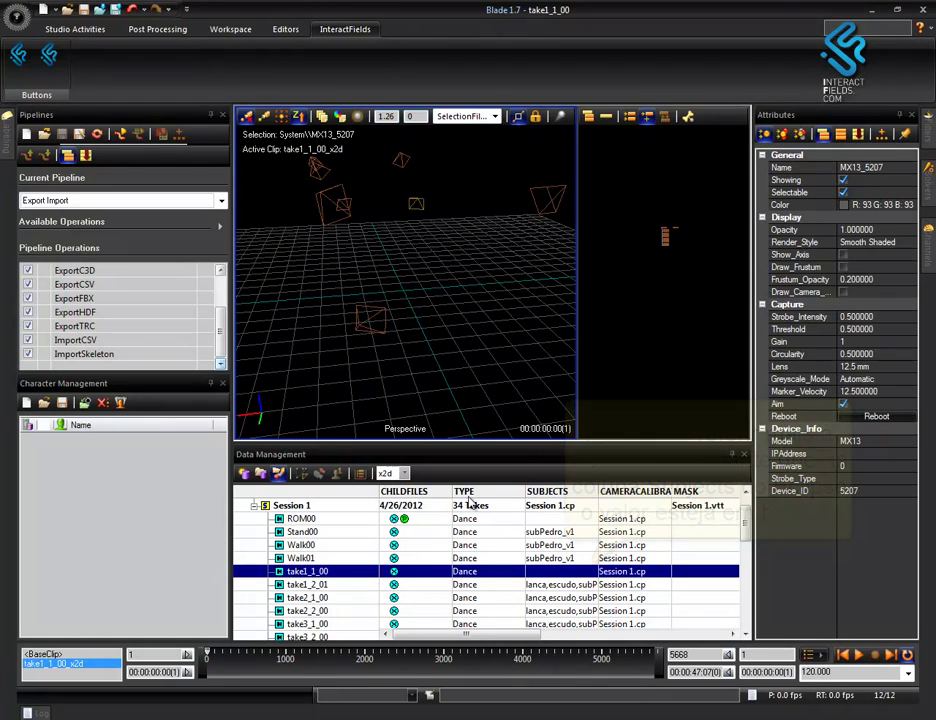
left_click(745, 455)
left_click_drag(420, 462, 450, 477, "alt")
right_click_drag(662, 356, 706, 202, "alt")
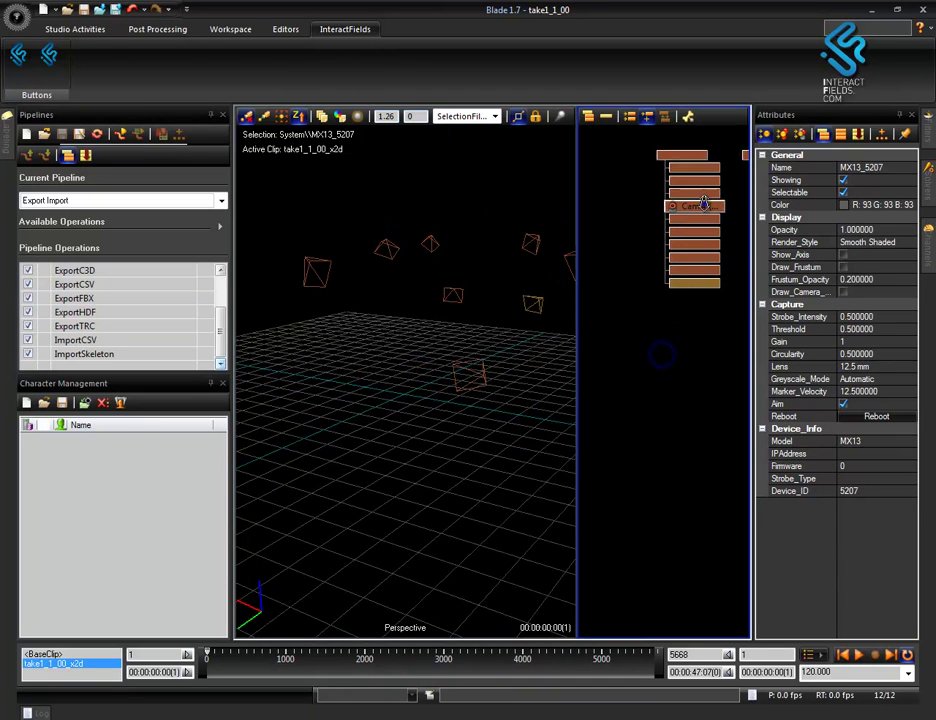
- Reconstruct the 3D markers of the loaded take1_1_00_x2d clip
middle_click_drag(703, 208, 675, 313, "alt")
right_click_drag(685, 304, 691, 300, "alt")
left_click_drag(380, 425, 405, 428, "alt")
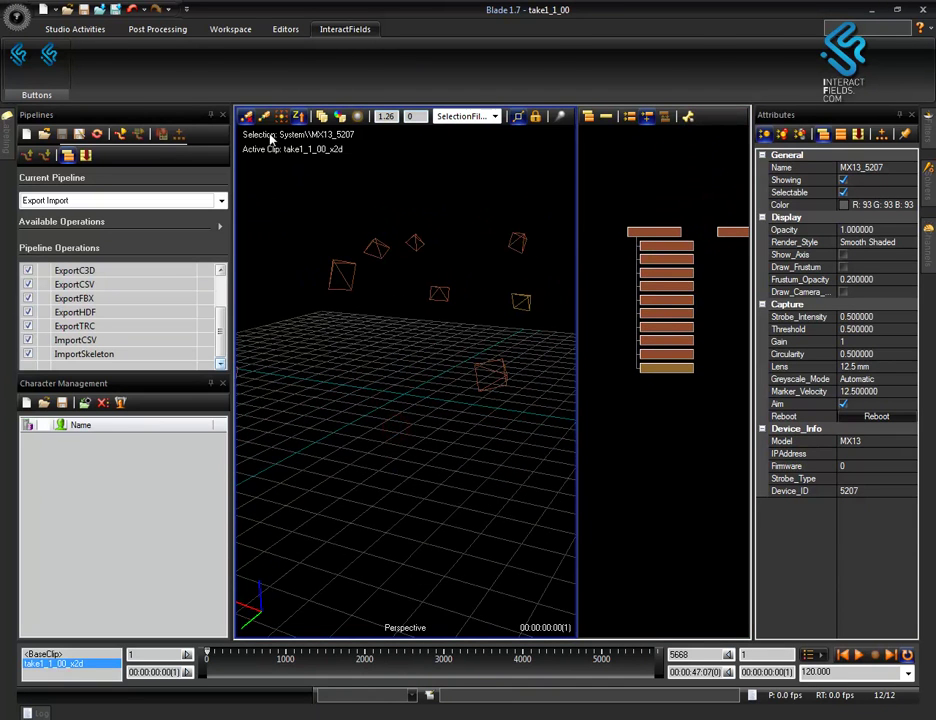
left_click(156, 30)
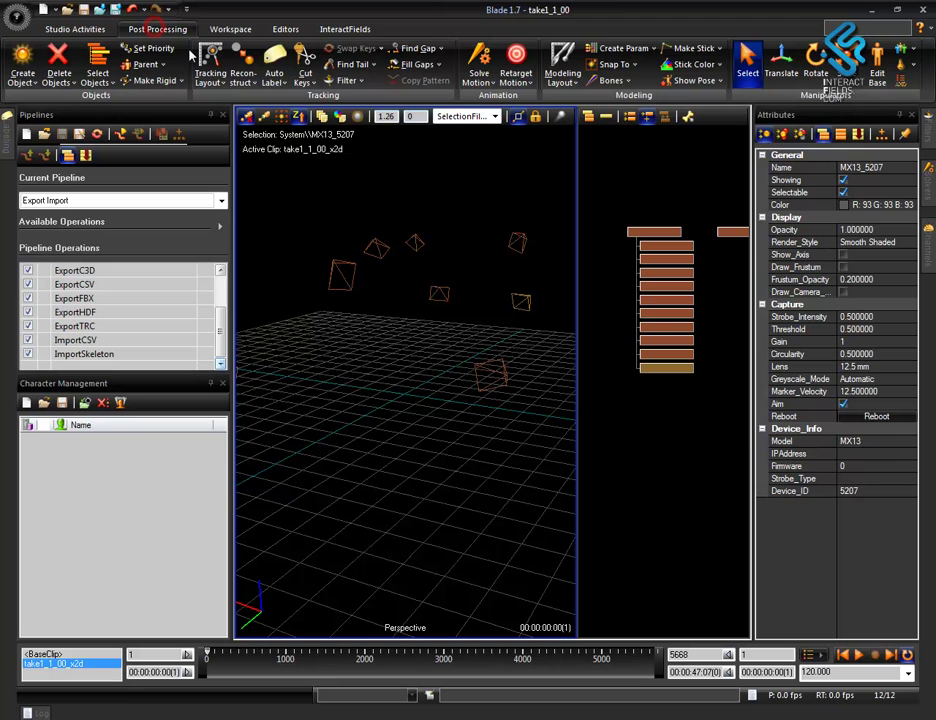
left_click(243, 73)
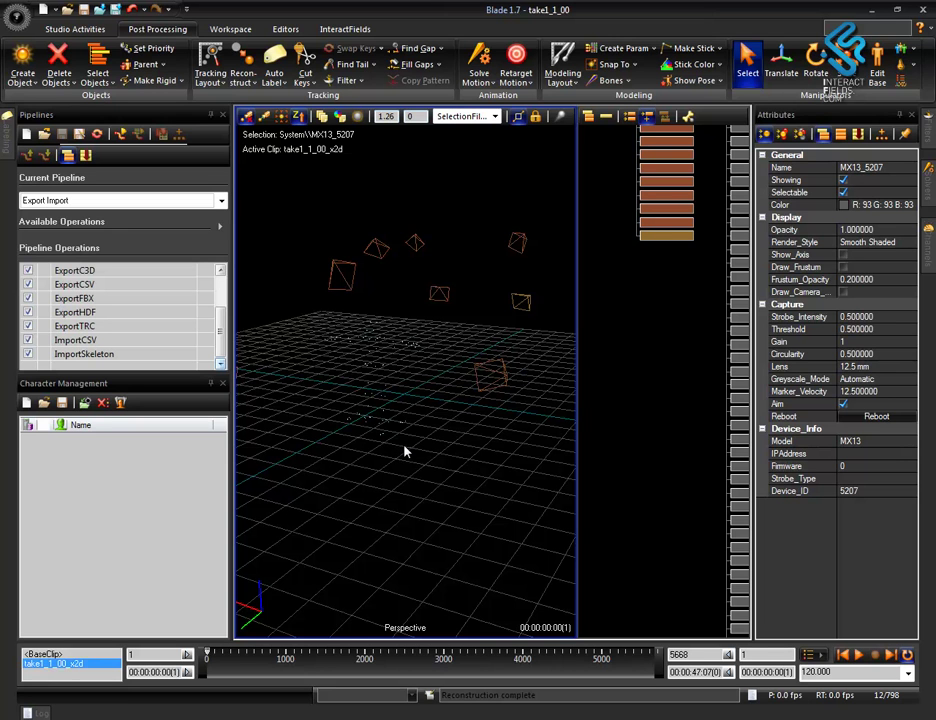
- Examine the reconstructed unlabeled markers of the actor and props in the perspective view, then clear the selection
right_click_drag(427, 452, 439, 326, "alt")
left_click_drag(397, 457, 430, 467, "alt")
middle_click_drag(464, 434, 468, 458, "alt")
right_click_drag(468, 458, 440, 366, "alt")
middle_click_drag(451, 459, 445, 424, "alt")
mouse_move(454, 527)
left_mouse_down("alt")
mouse_move(483, 534)
mouse_move(457, 514)
mouse_move(453, 497)
mouse_move(334, 449)
left_mouse_up("alt")
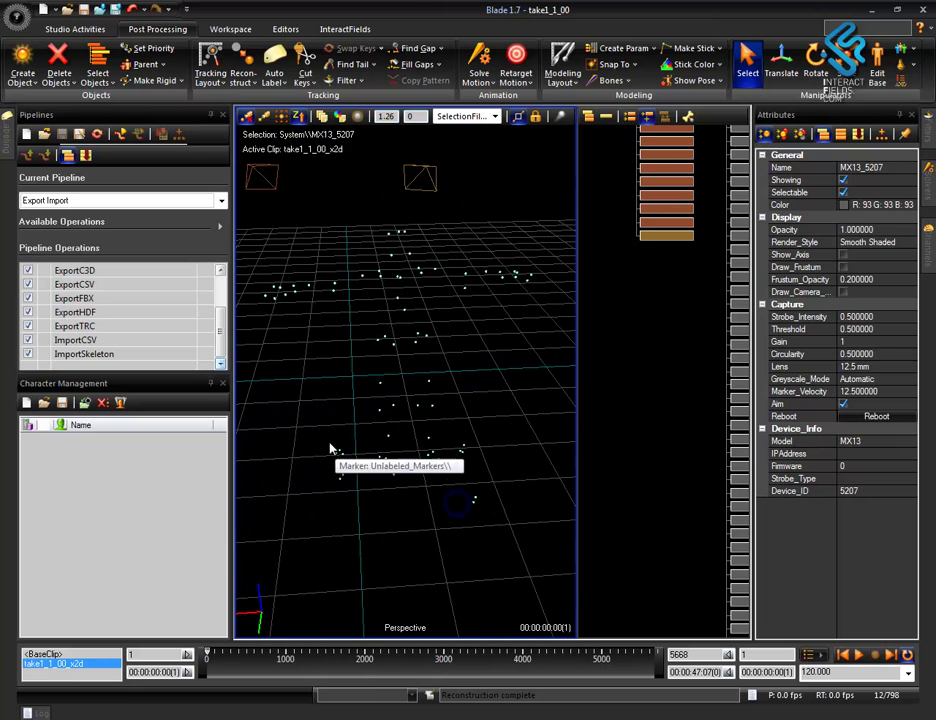
left_click(336, 450)
left_click_drag(460, 423, 512, 545)
right_click_drag(504, 441, 514, 485, "alt")
middle_click_drag(508, 486, 506, 511, "alt")
mouse_move(466, 398)
left_mouse_down("alt")
mouse_move(470, 443)
mouse_move(469, 423)
left_mouse_up("alt")
right_click(478, 380, "alt")
right_click_drag(648, 330, 657, 354, "alt")
middle_click_drag(676, 335, 660, 382, "alt")
left_click_drag(501, 504, 562, 591)
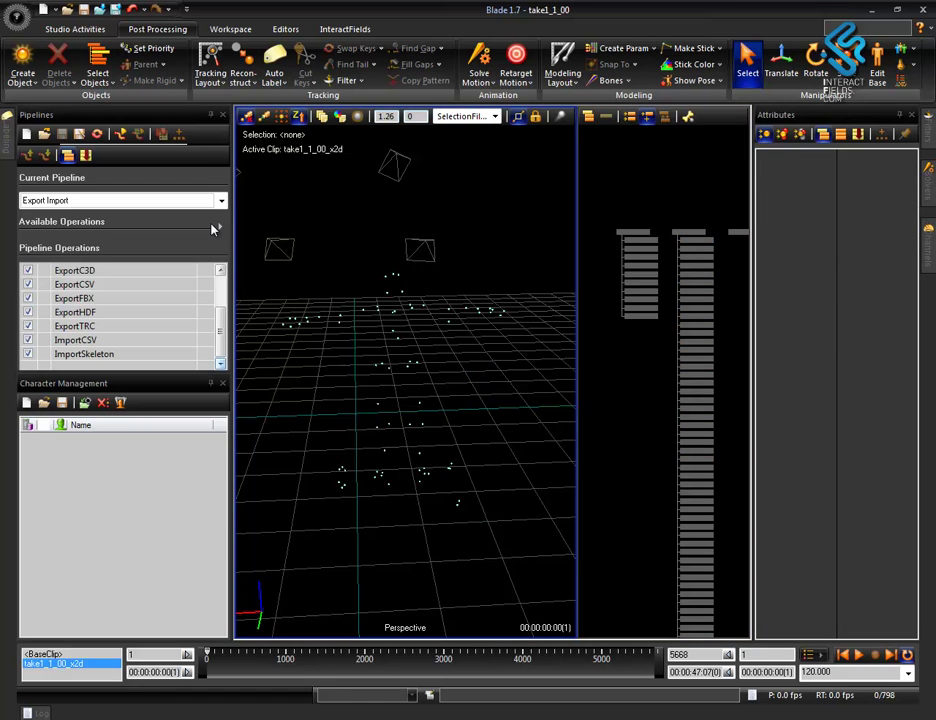
- Try to export the reconstructed take with the ExportHDF operation of the Export Import pipeline
mouse_move(220, 323)
left_mouse_down()
mouse_move(220, 303)
mouse_move(220, 311)
left_mouse_up()
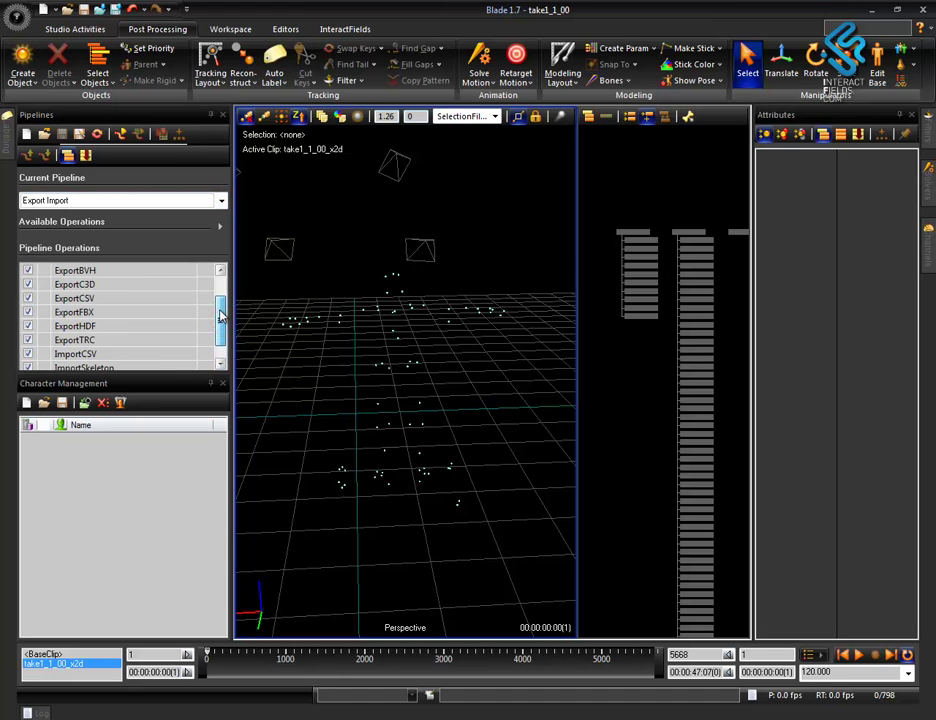
left_click(85, 326)
double_click(87, 330)
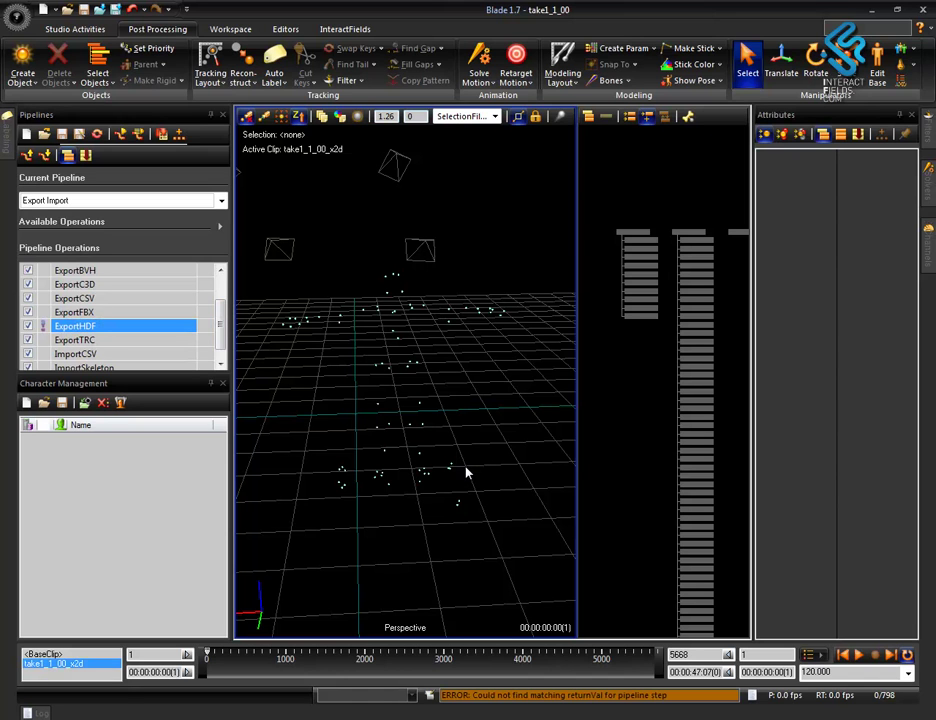
- Reload the Export Import pipeline by switching to 3 Advanced Post Processing and back, and run its ExportHDF operation
left_click(128, 201)
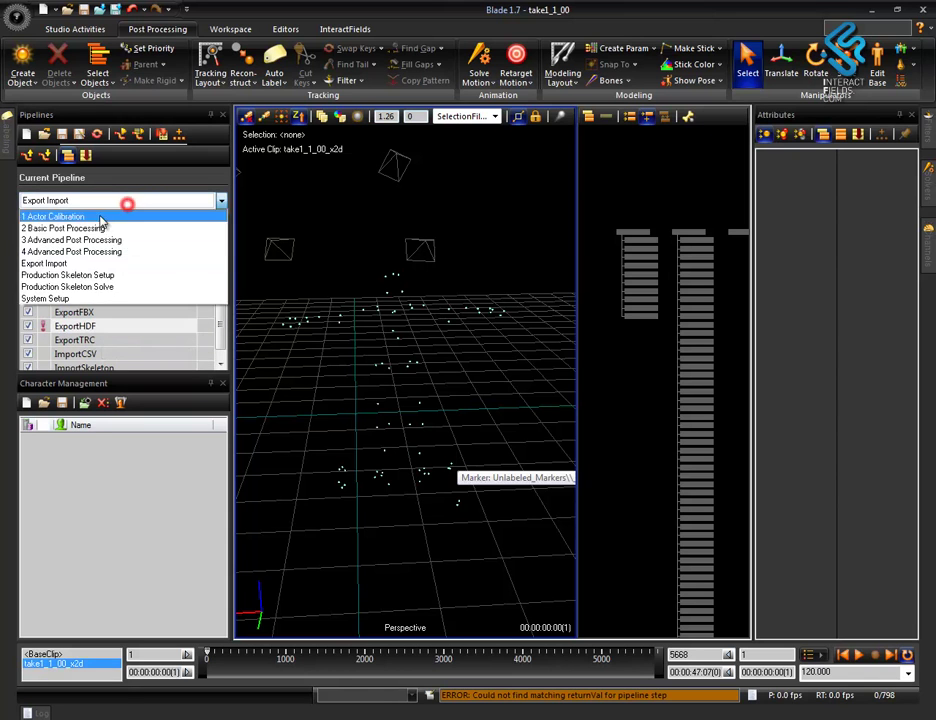
left_click(79, 242)
left_click(453, 401)
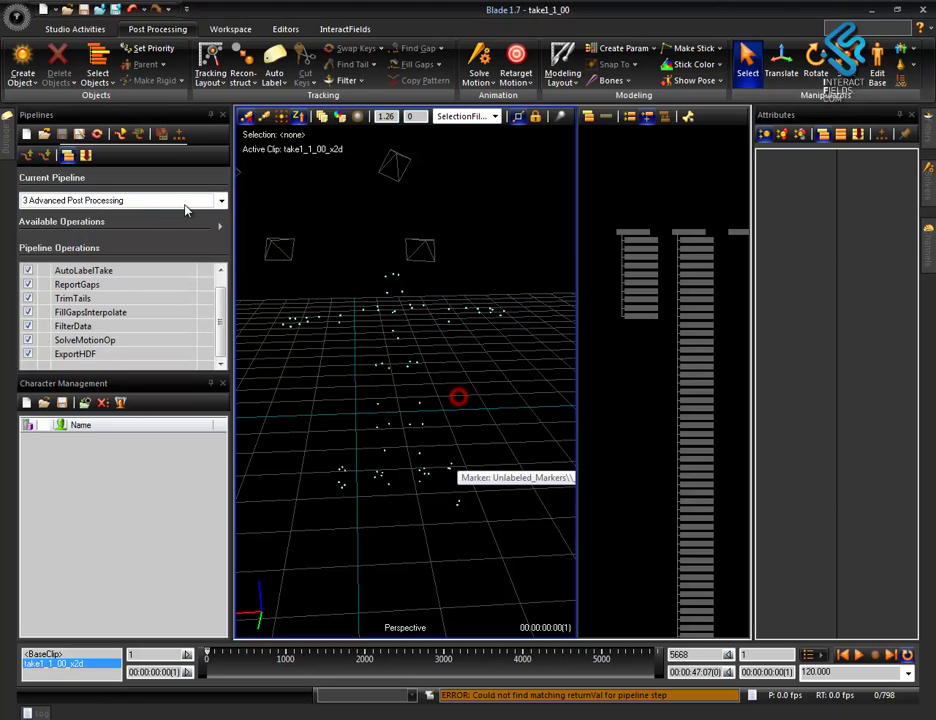
left_click(155, 202)
left_click(104, 265)
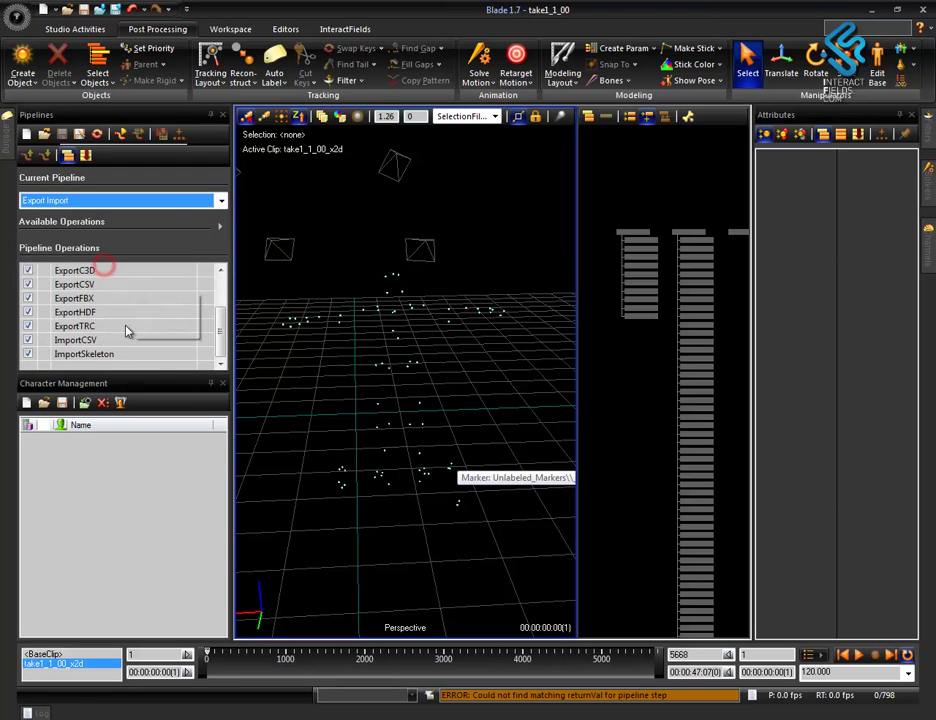
double_click(89, 316)
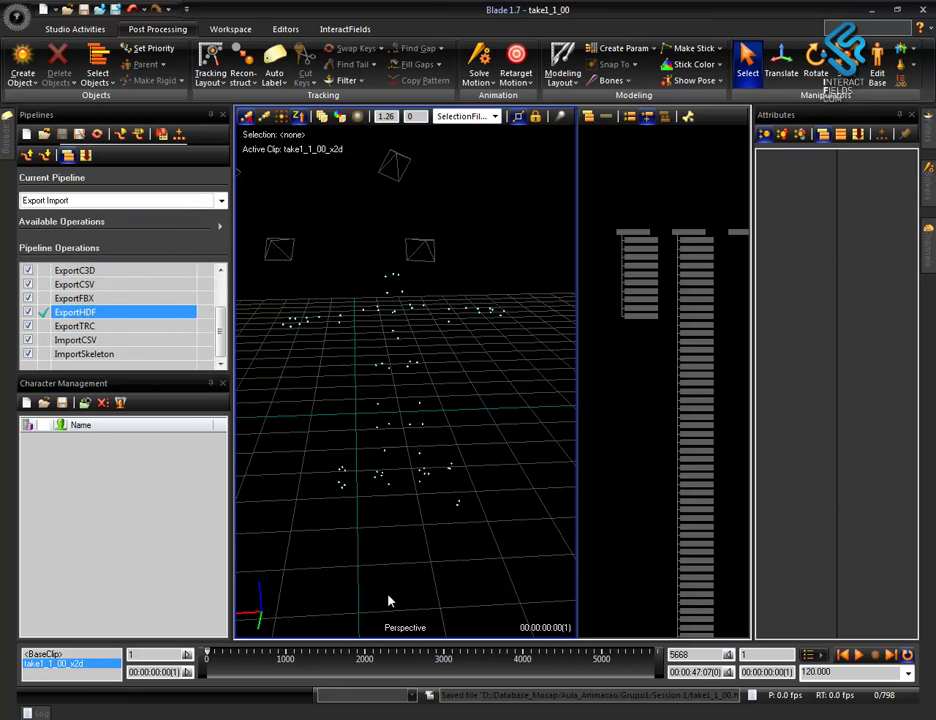
- Refresh the Data Management take list to check the exported file of take1_1_00, and close the panel
mouse_move(447, 360)
right_mouse_down("alt")
mouse_move(447, 328)
mouse_move(446, 353)
right_mouse_up("alt")
key("F2")
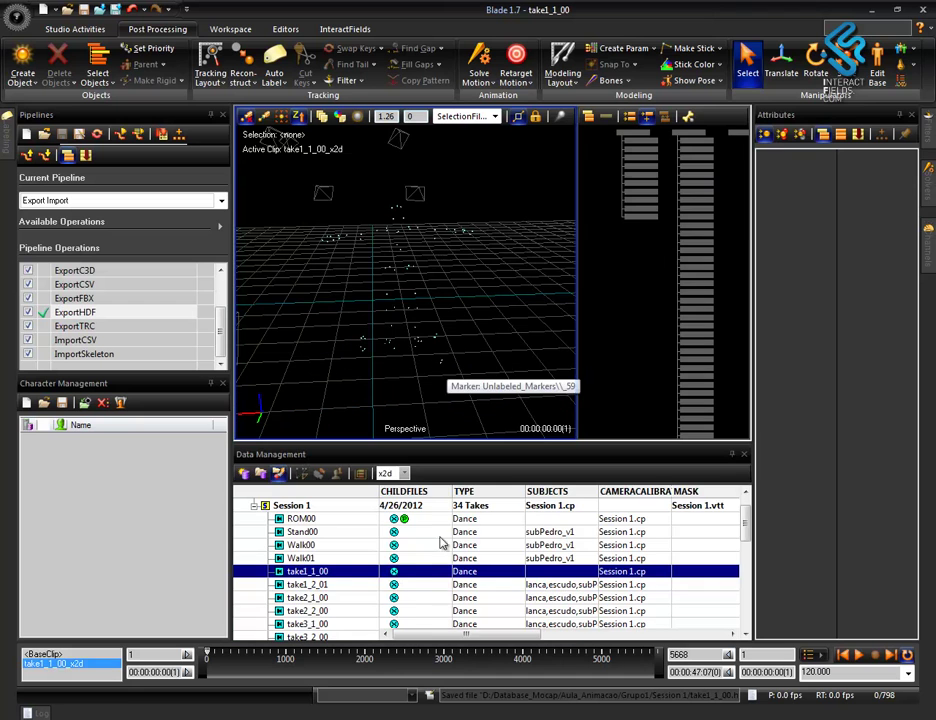
right_click(360, 567)
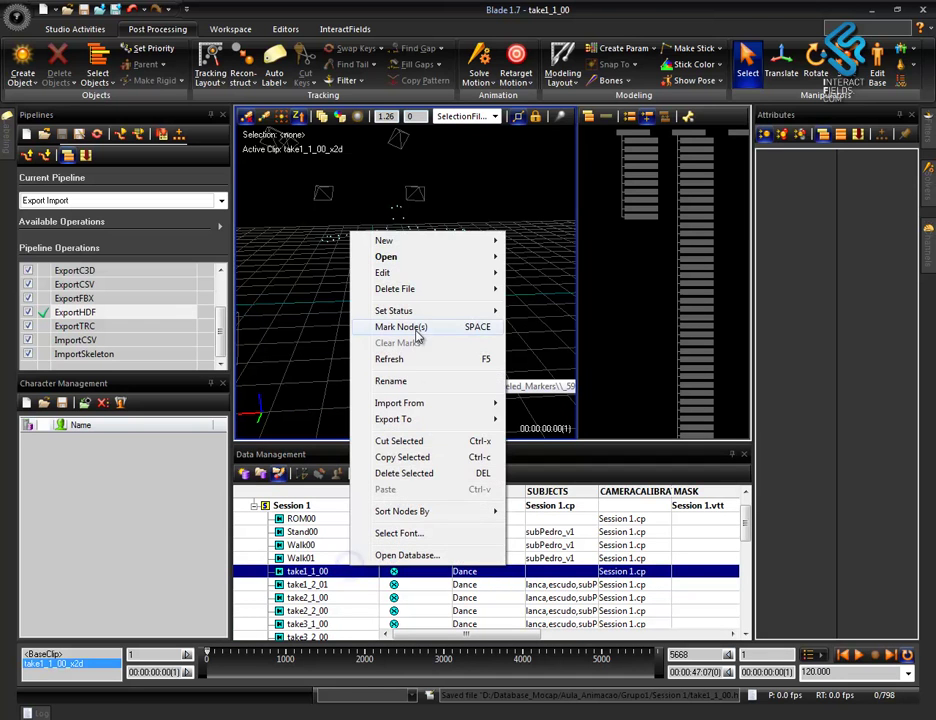
left_click(405, 362)
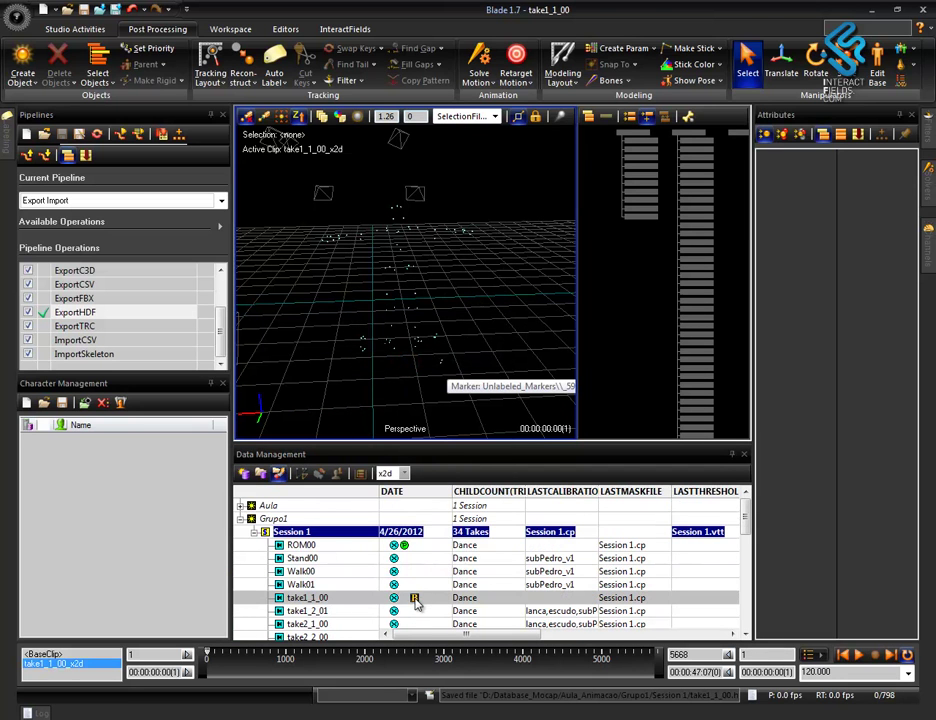
left_click(744, 455)
left_click(485, 413)
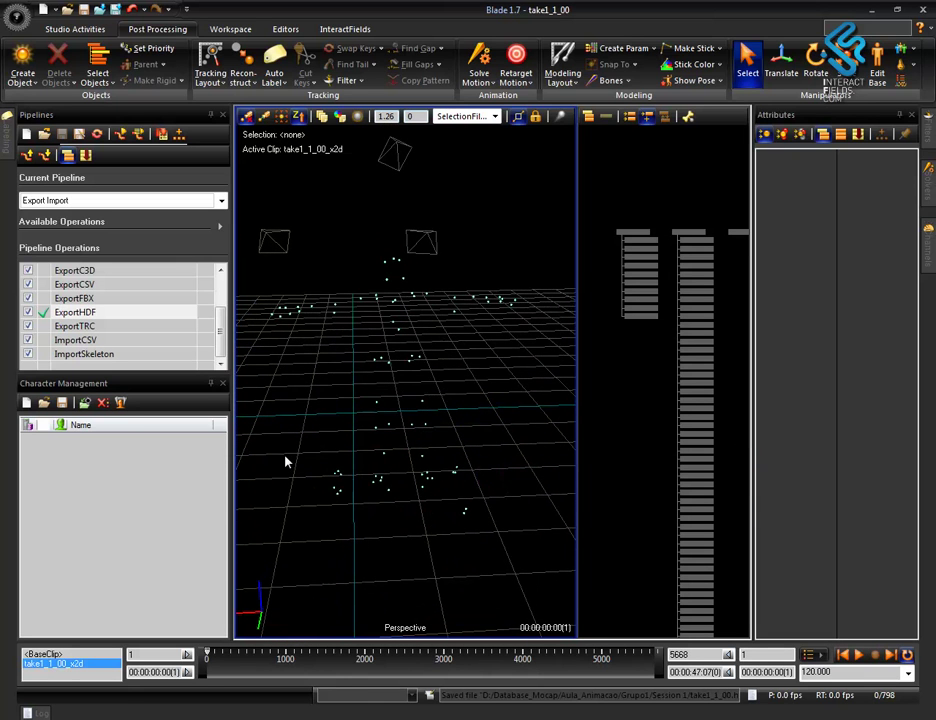
- Clear the subject assigned to the Walk01 take in Data Management, and close the panel
key("F2")
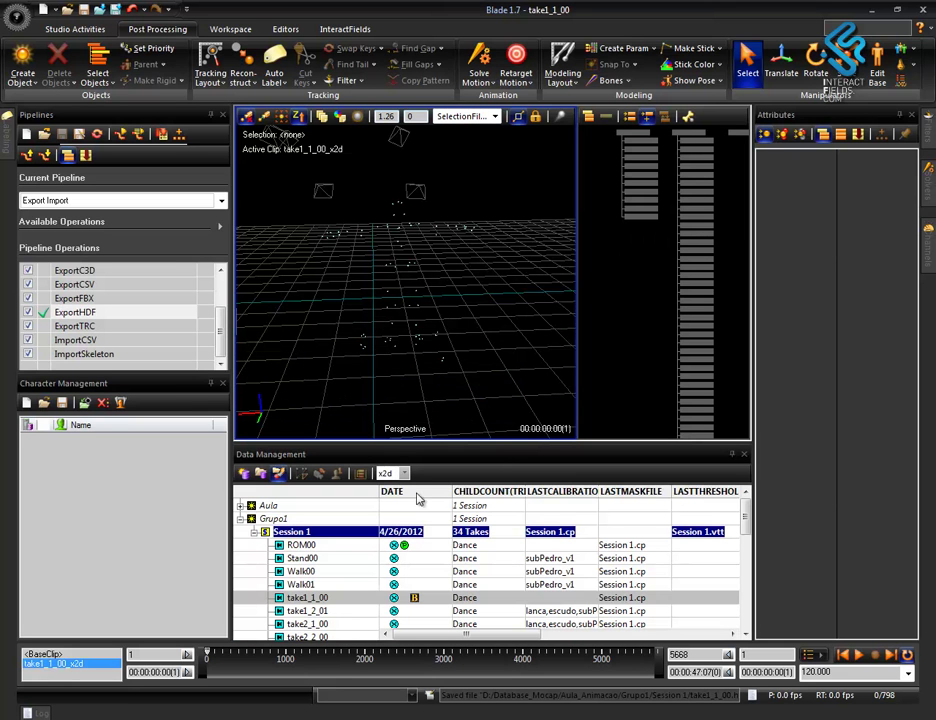
left_click(480, 598)
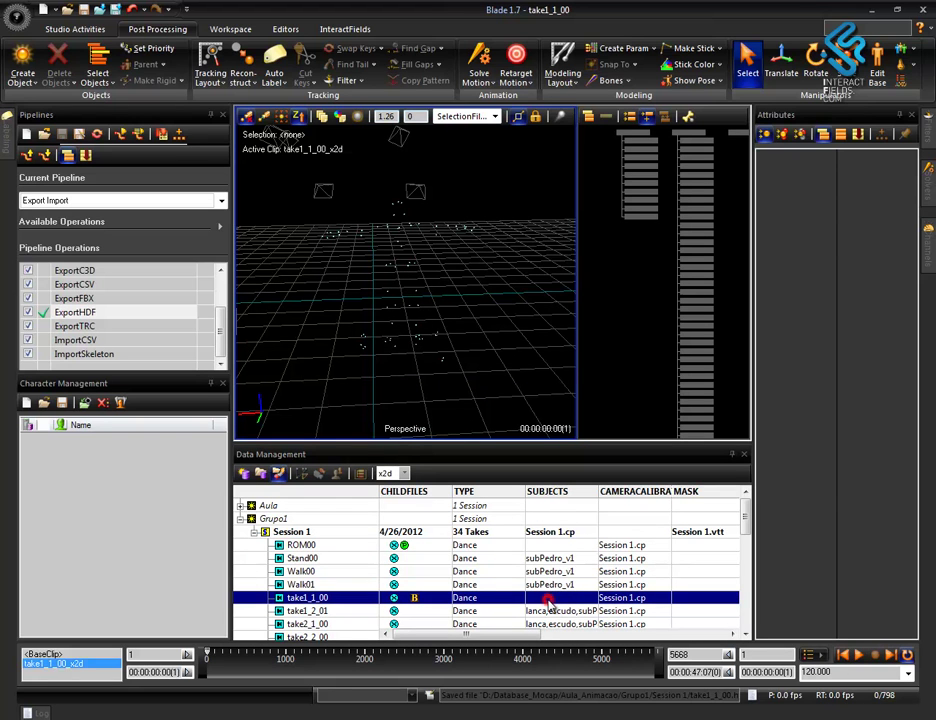
left_click(102, 448)
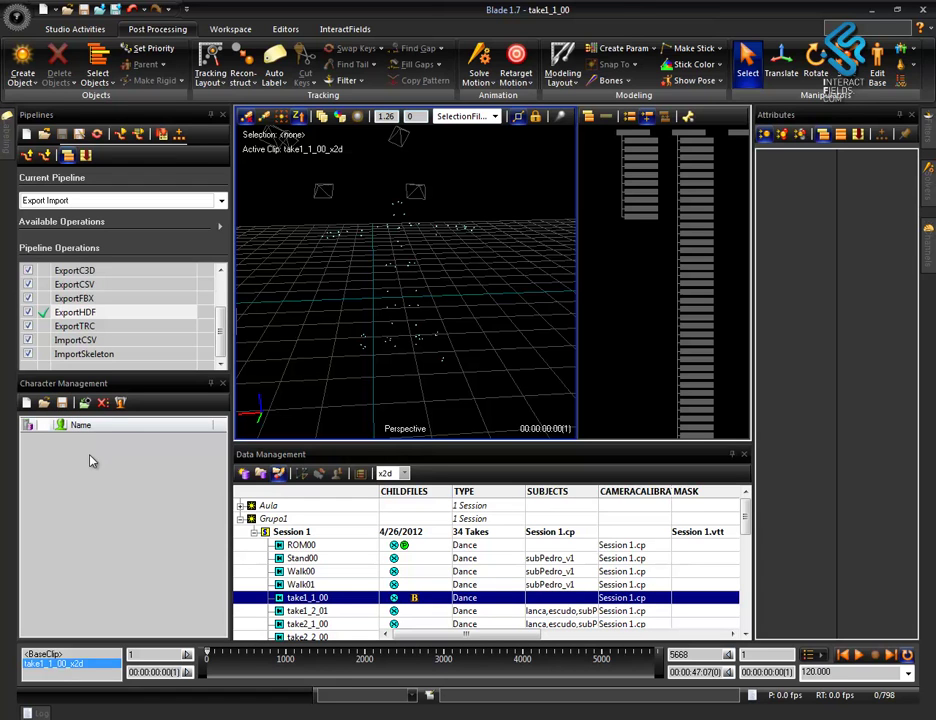
double_click(552, 586)
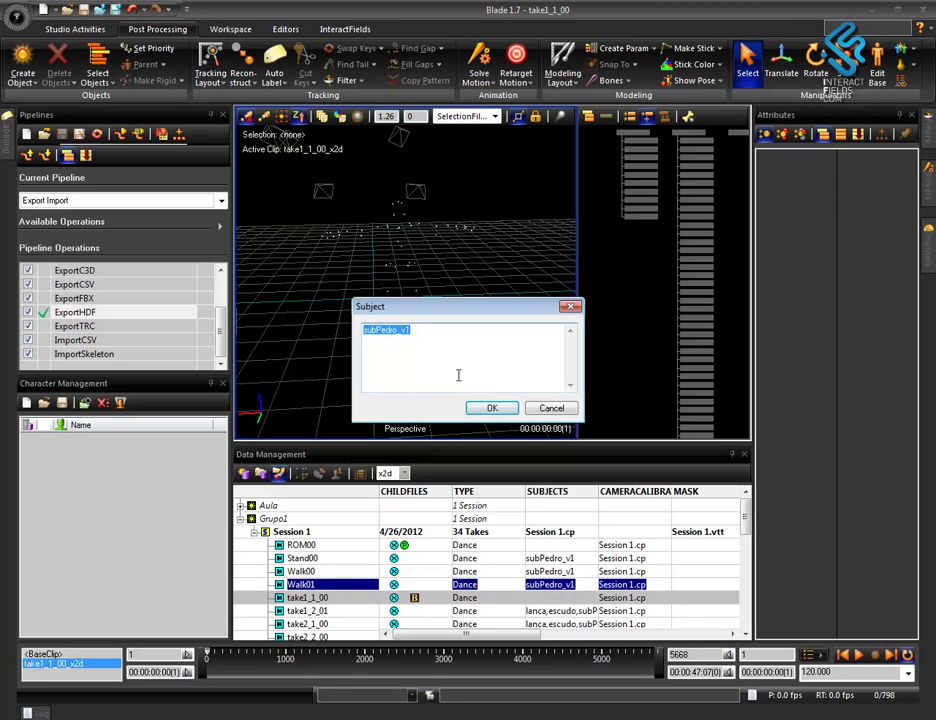
key("BackSpace")
left_click(488, 408)
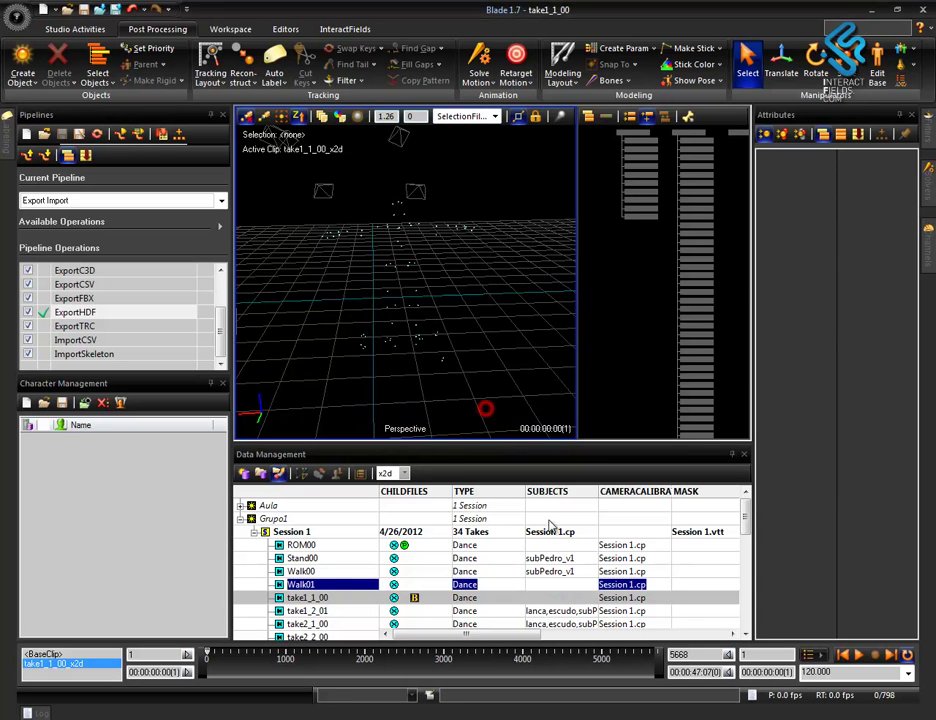
left_click(745, 453)
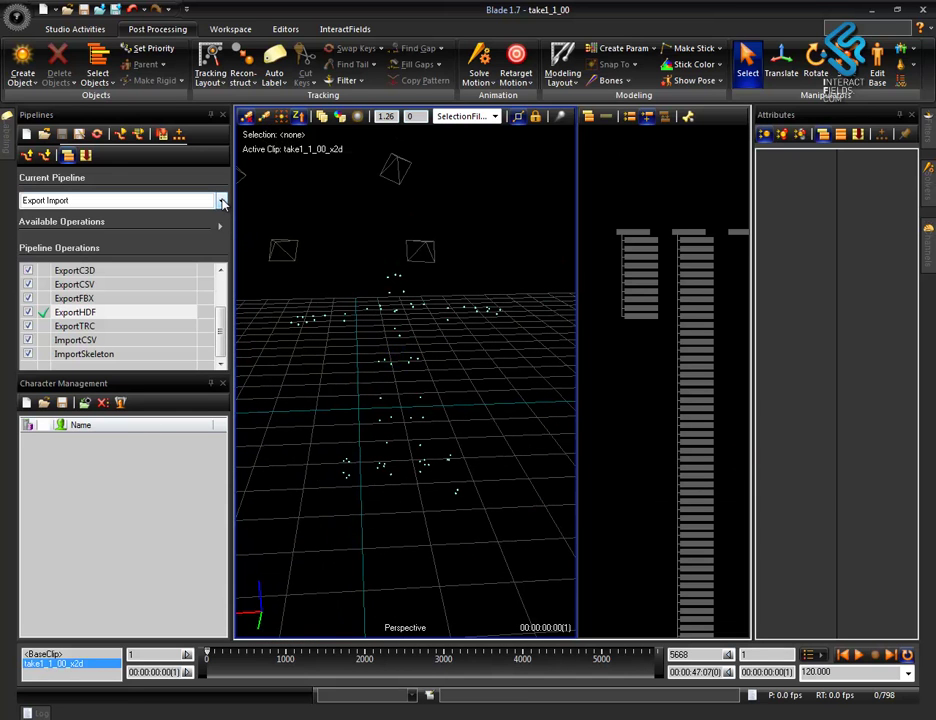
- Create a new empty pipeline and save it as 5_Props in the Pipelines folder under Scripts
left_click(27, 134)
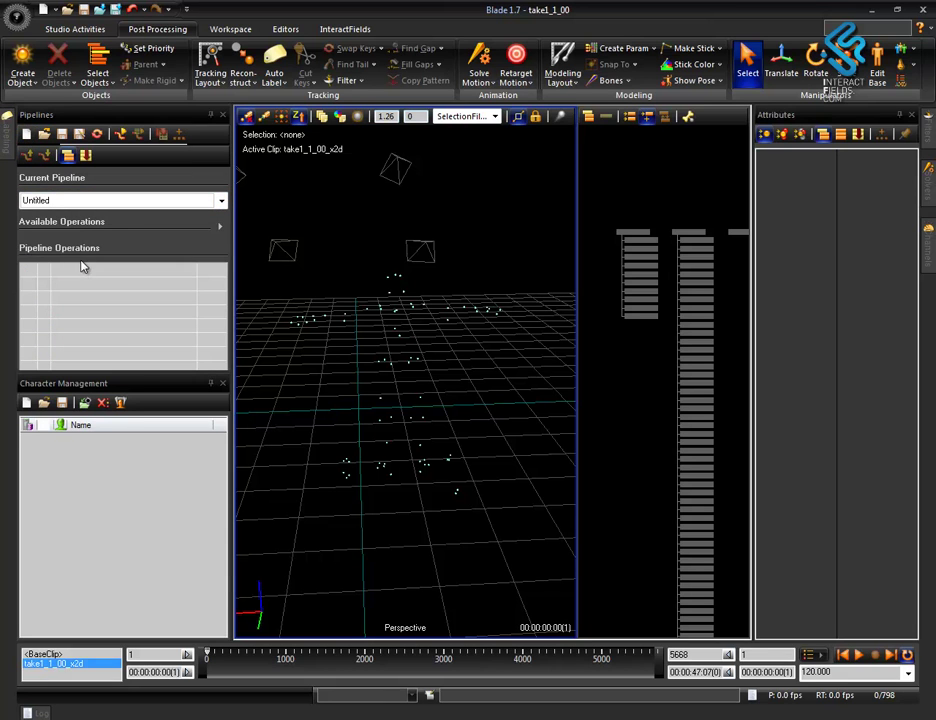
left_click(61, 134)
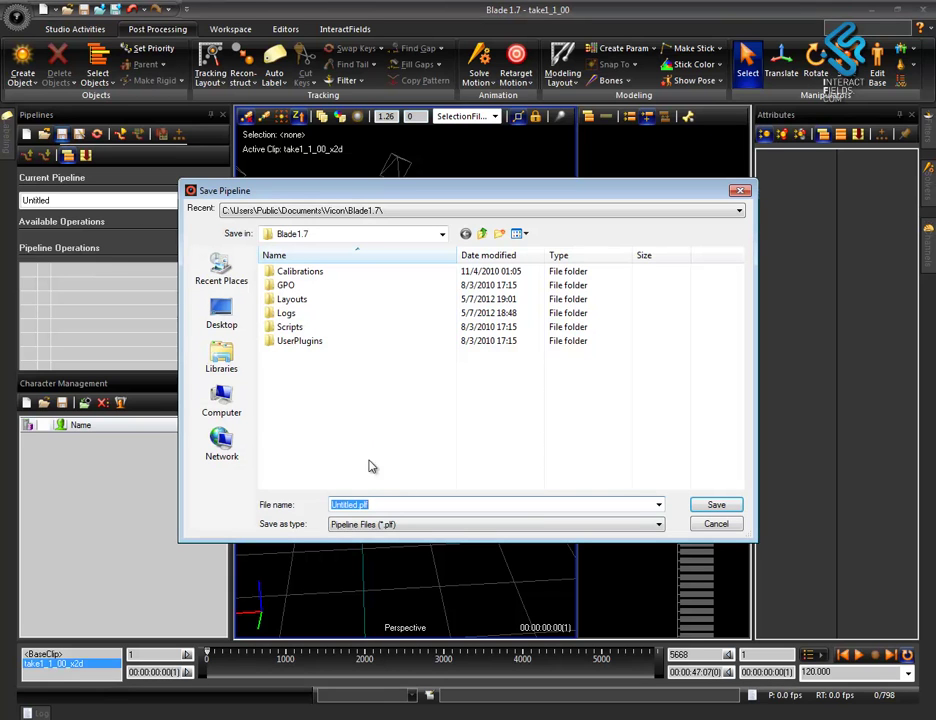
double_click(288, 327)
left_click(299, 274)
double_click(299, 274)
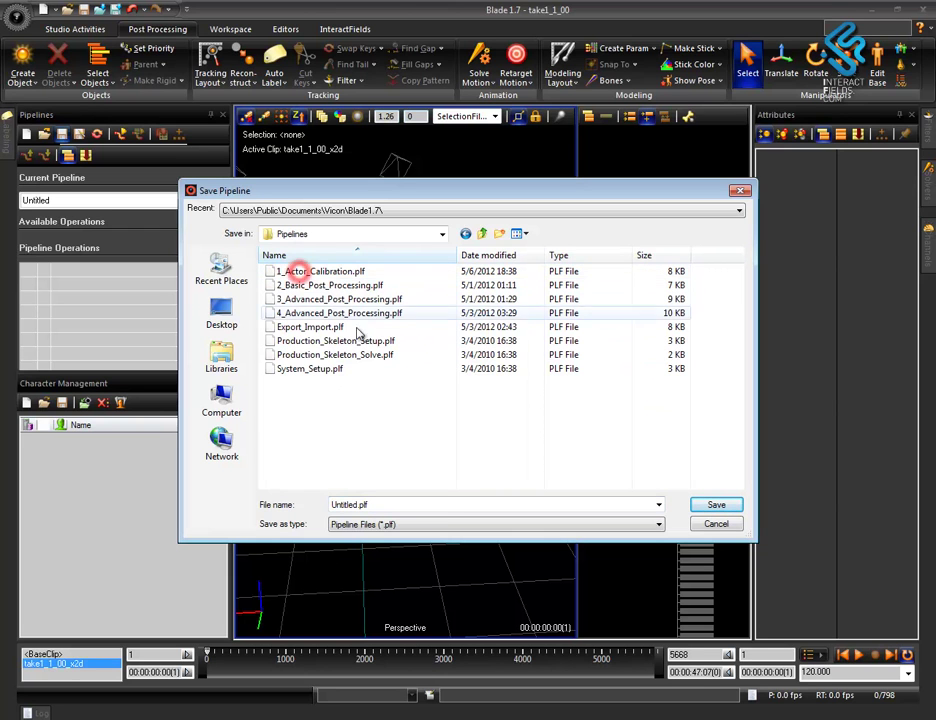
double_click(388, 504)
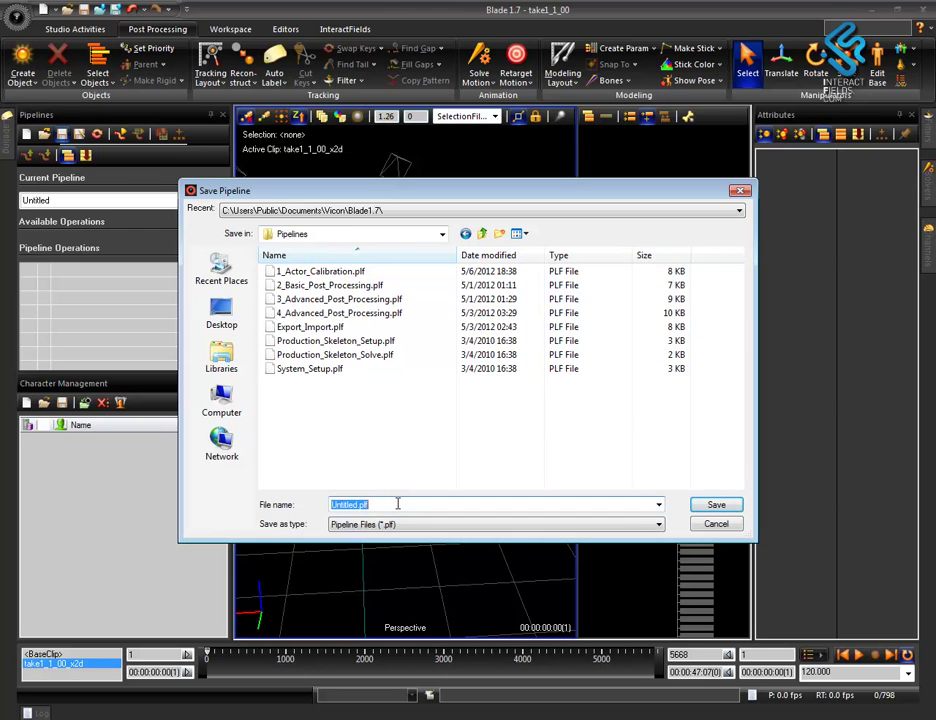
type("5_Prop")
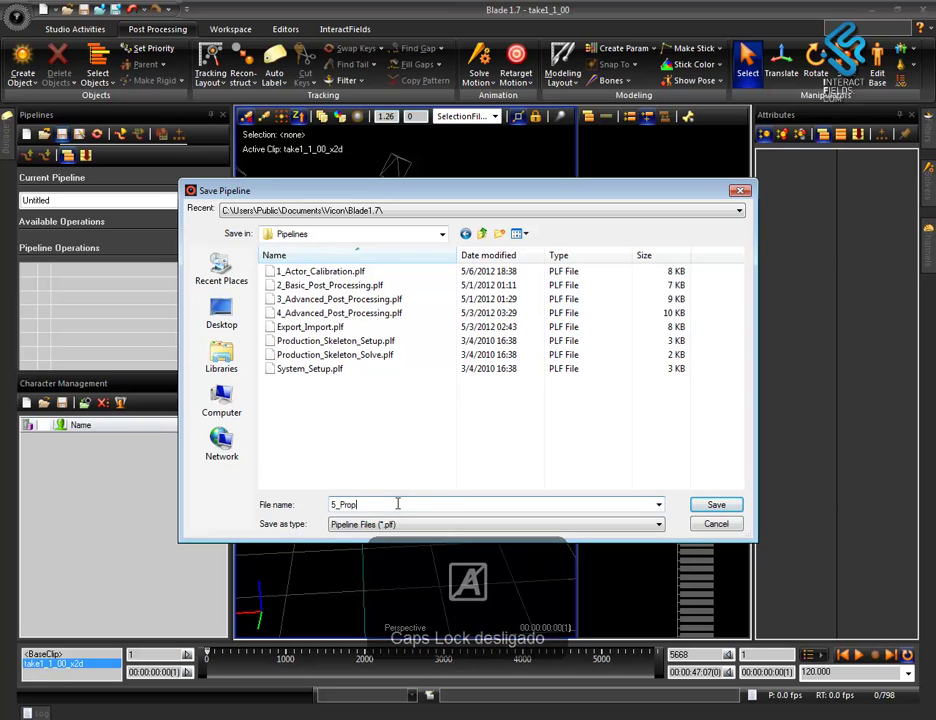
type("s")
left_click(712, 505)
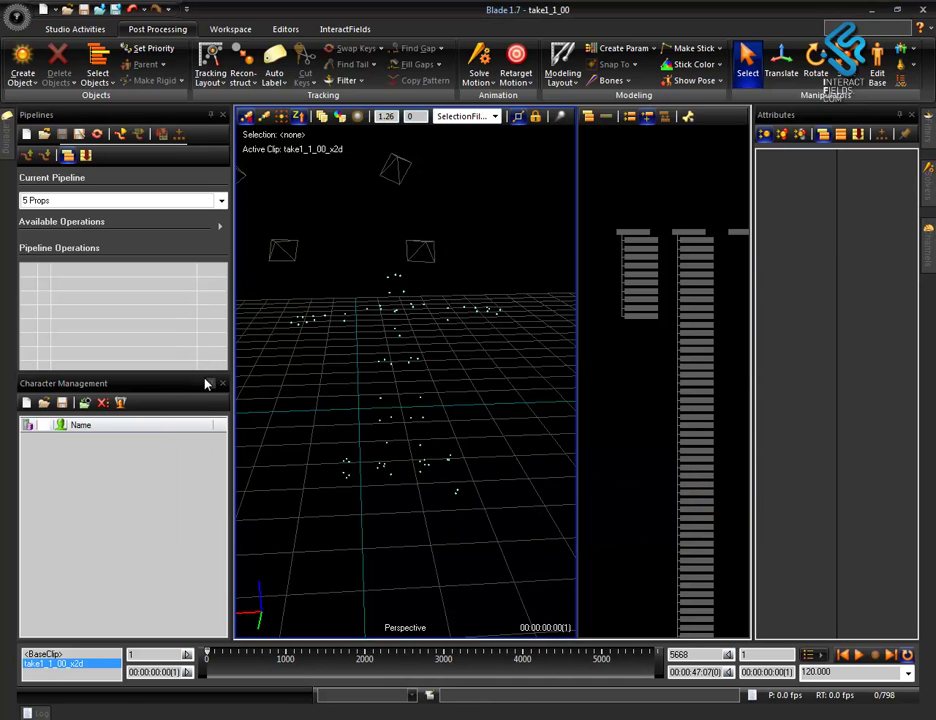
- Enlarge the Pipelines panel and add the AutoPropVST operation from the Blade1.7 Scripts folder to the 5 Props pipeline
left_click_drag(180, 371, 180, 503)
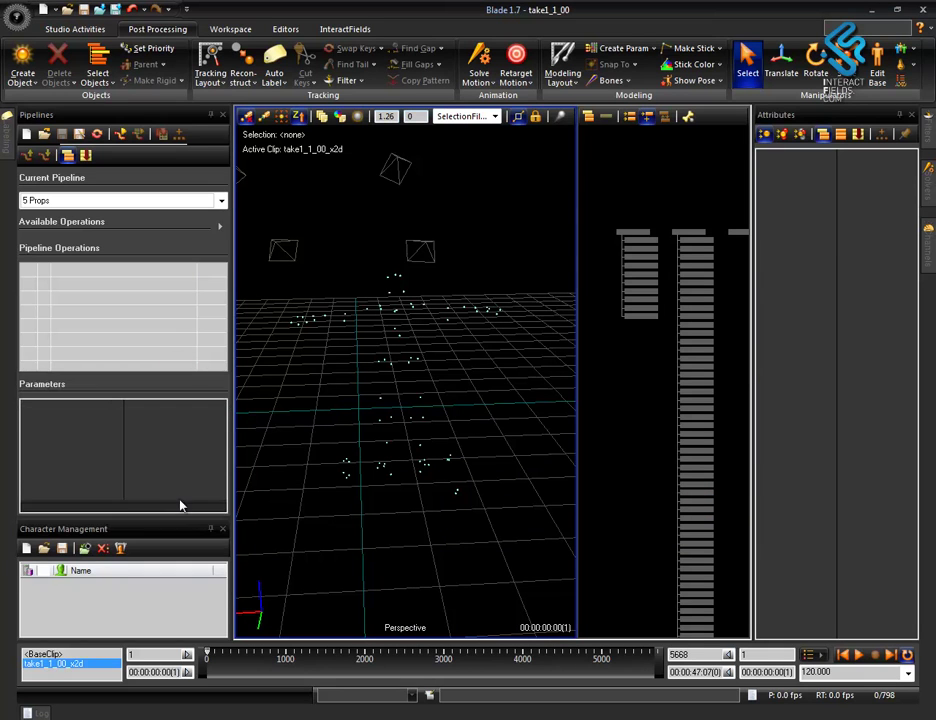
left_click(221, 229)
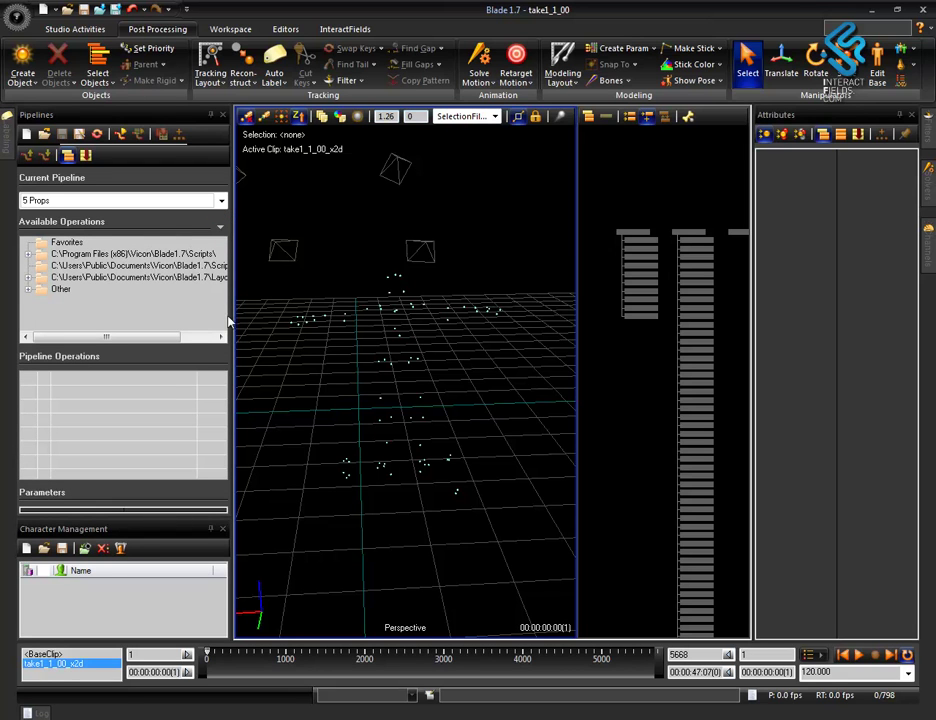
left_click(28, 255)
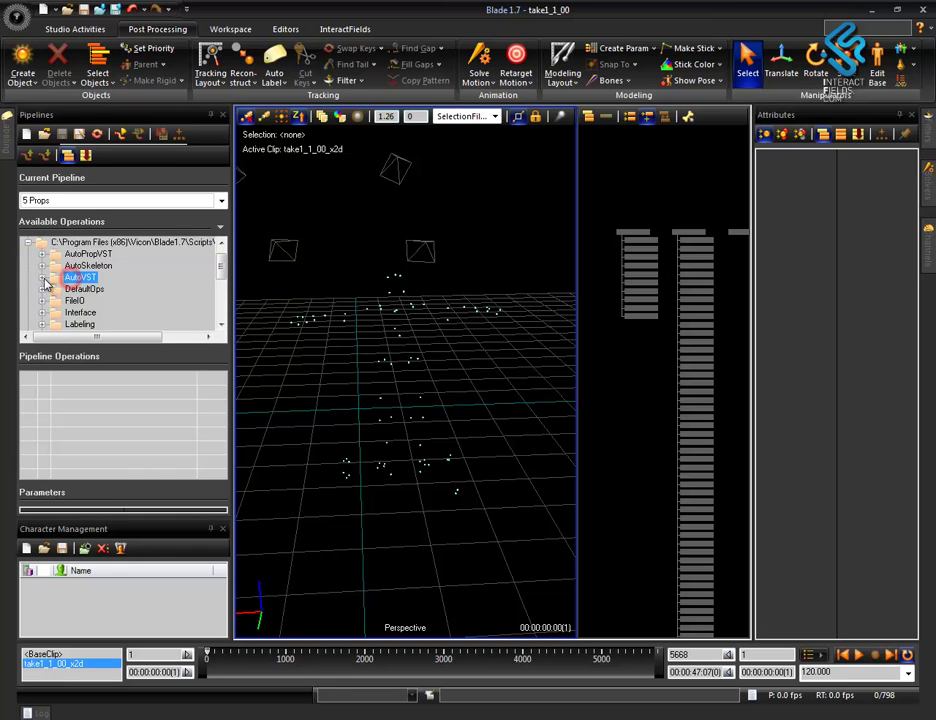
left_click(41, 277)
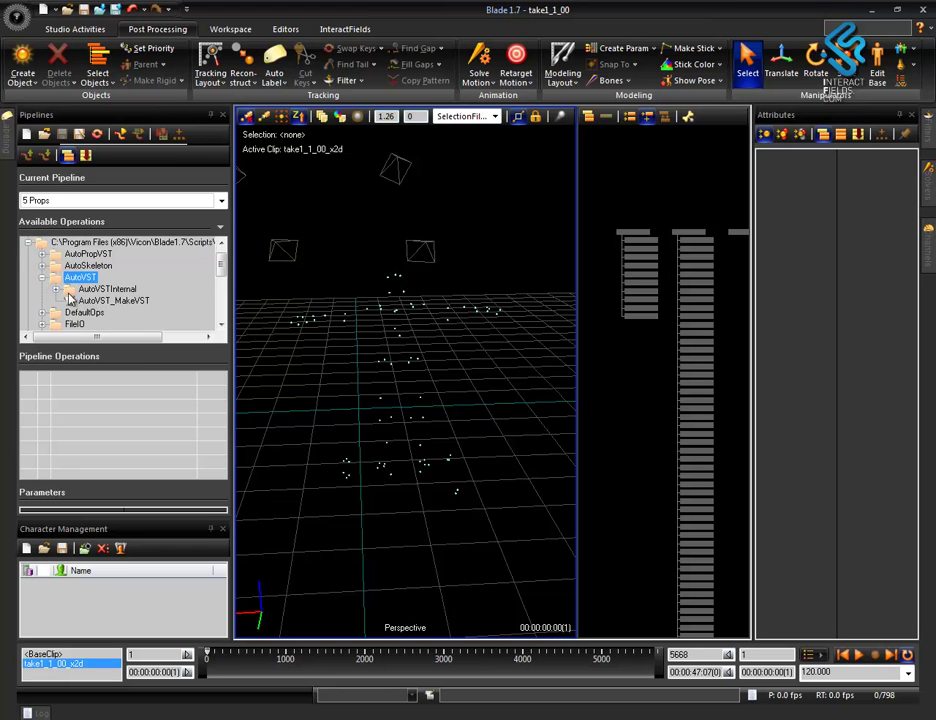
left_click(41, 277)
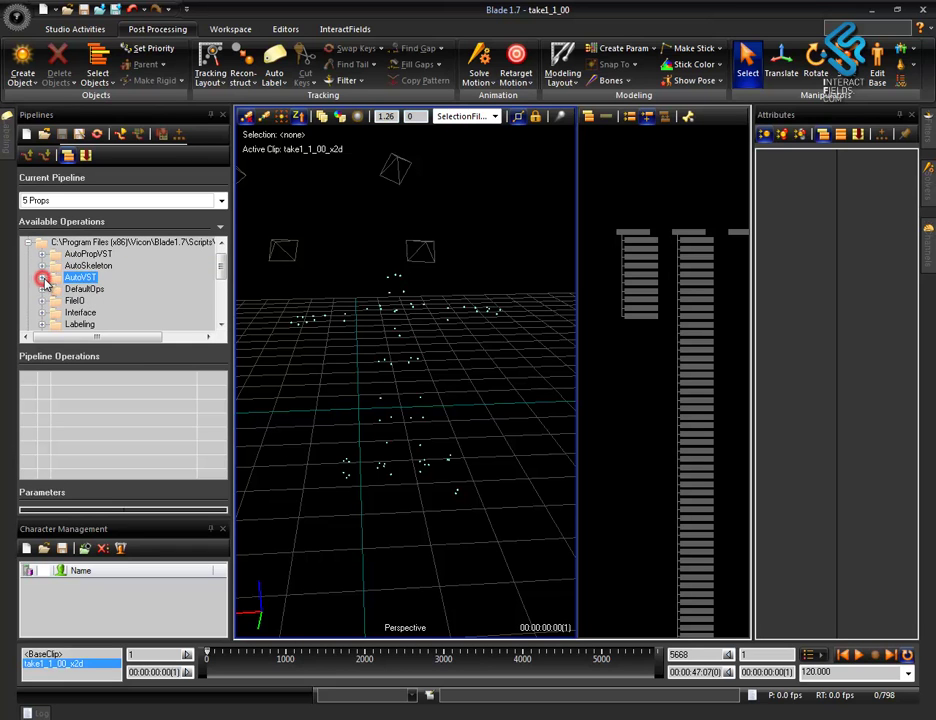
left_click(41, 254)
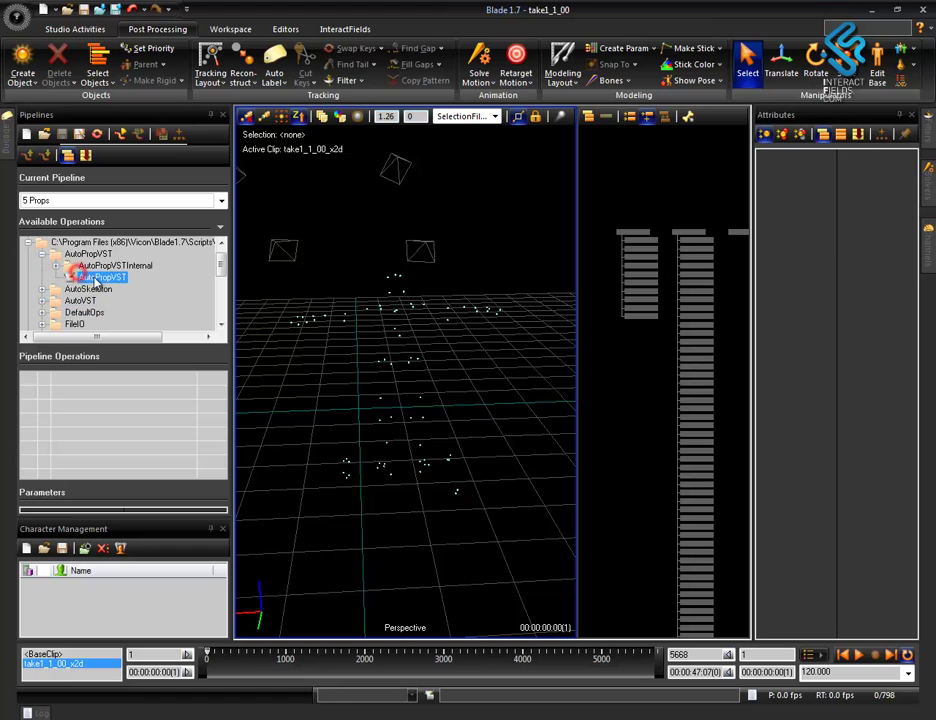
left_click_drag(77, 280, 100, 396)
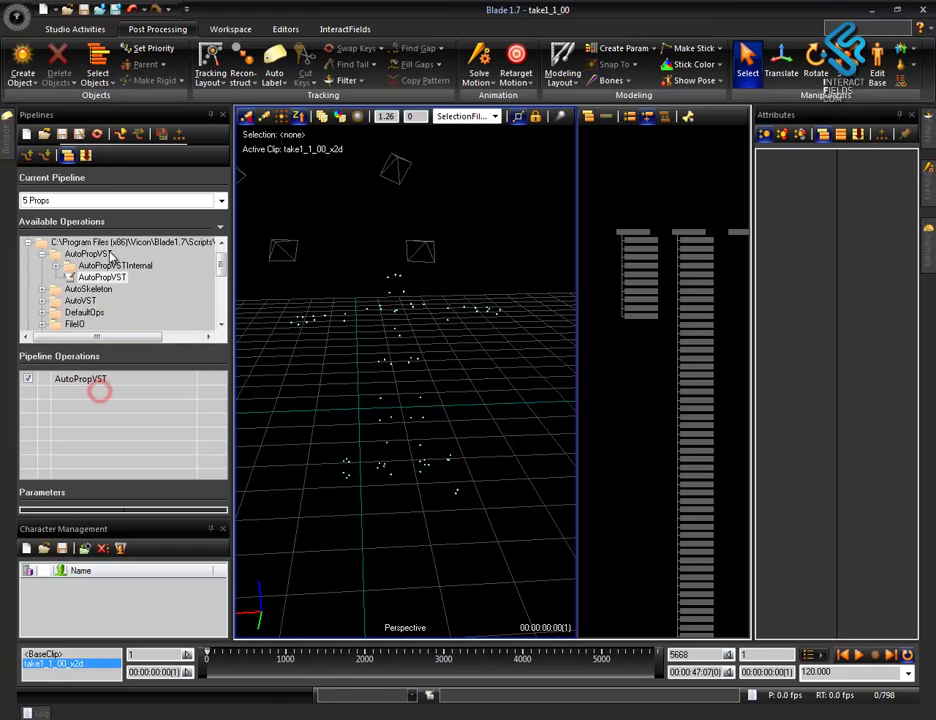
left_click(84, 380)
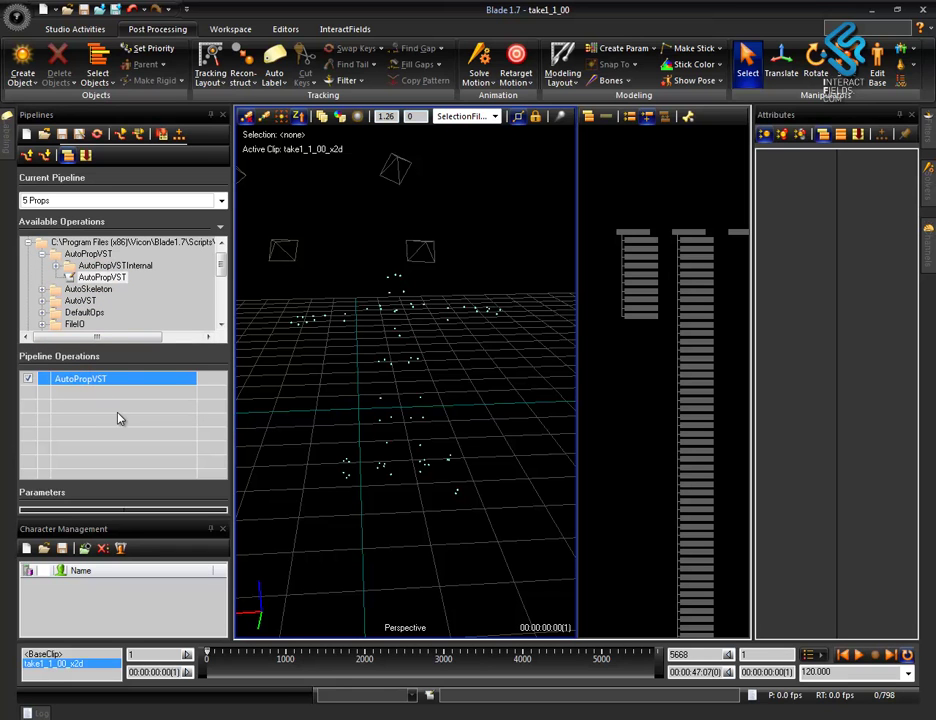
- Add the SolveMotionOp operation from the Solving folder to the 5 Props pipeline, and collapse the list of available operations
left_click(41, 254)
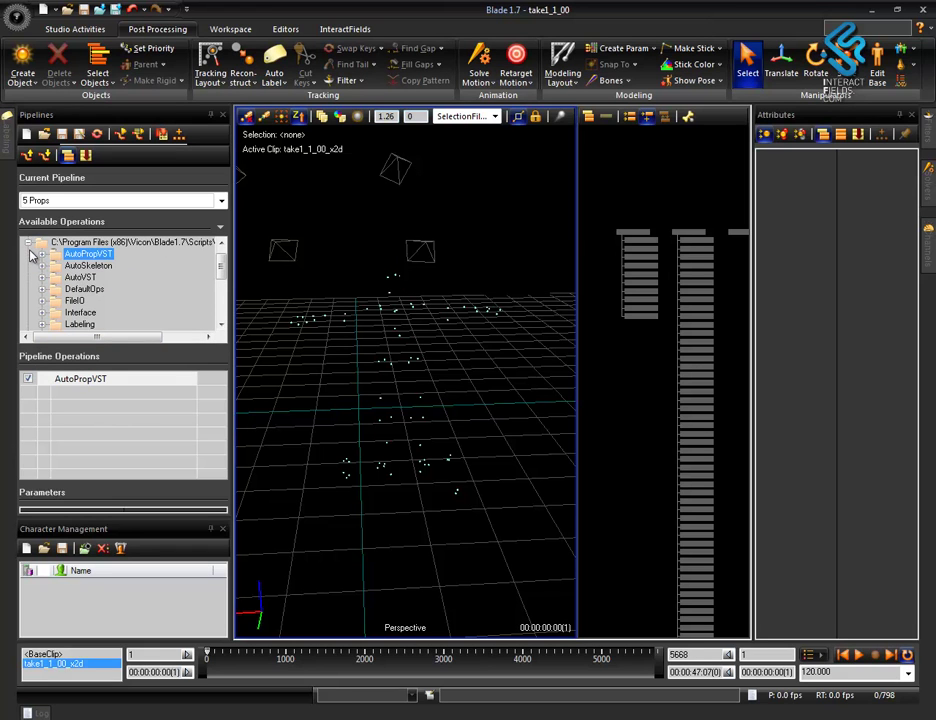
left_click_drag(221, 262, 188, 292)
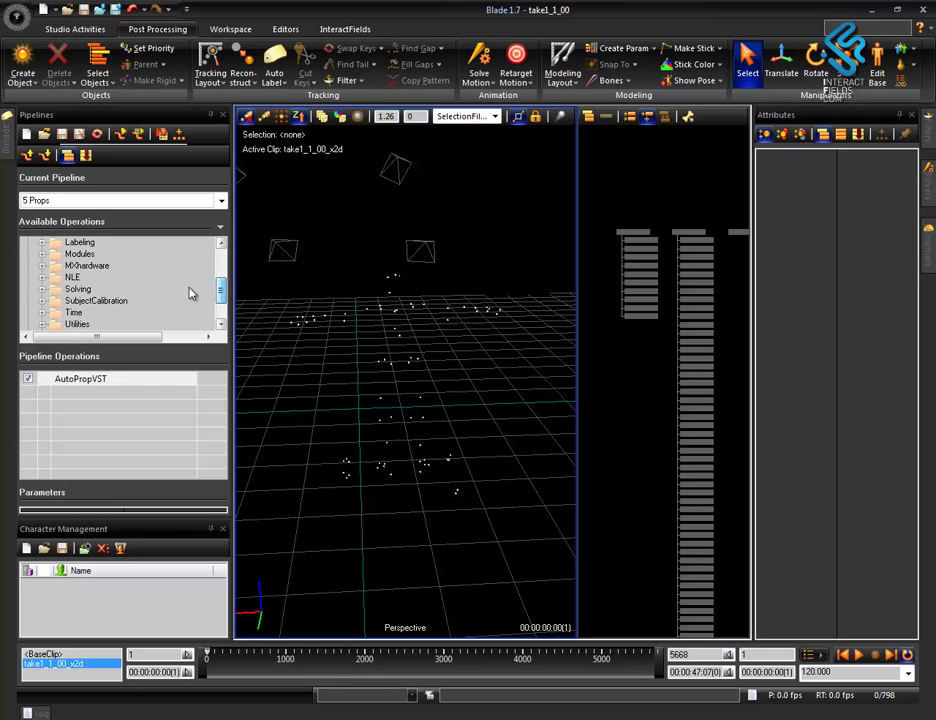
left_click(41, 289)
mouse_move(221, 284)
left_mouse_down()
mouse_move(222, 304)
mouse_move(222, 291)
left_mouse_up()
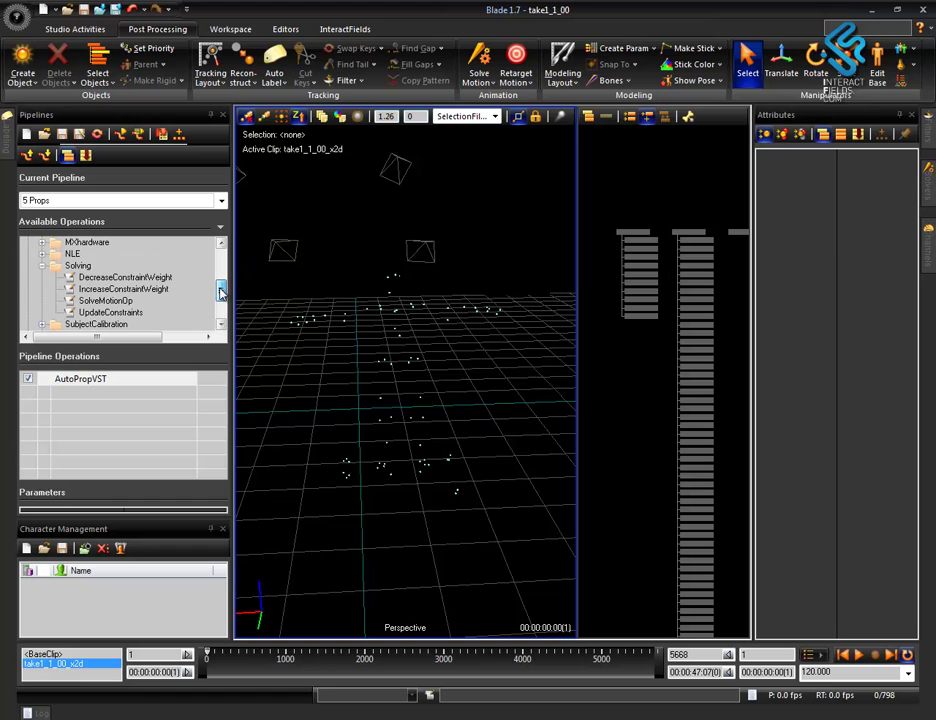
double_click(100, 300)
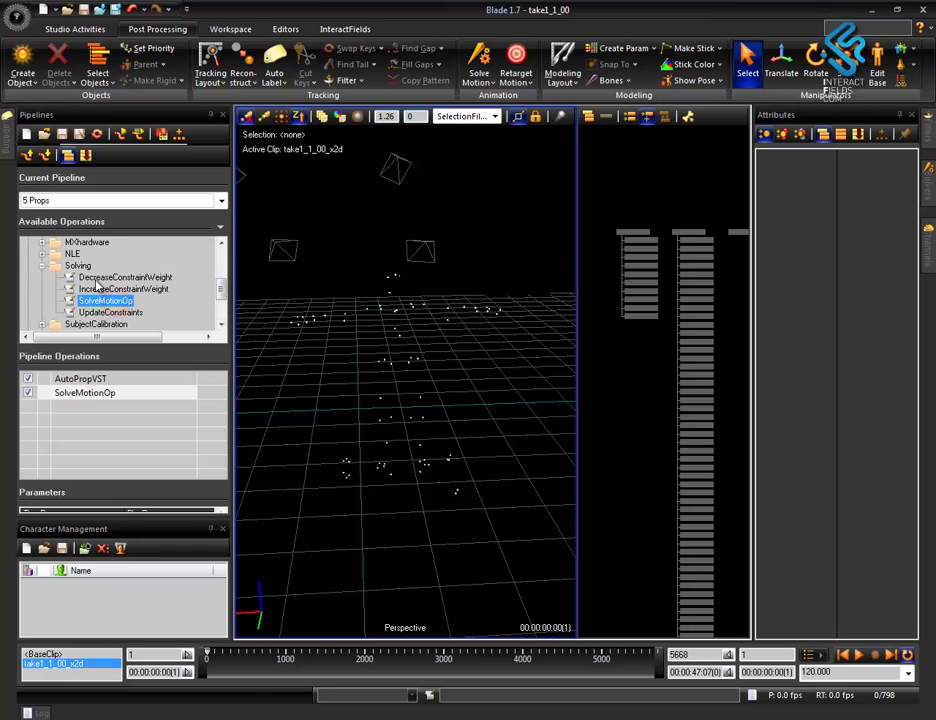
left_click(42, 265)
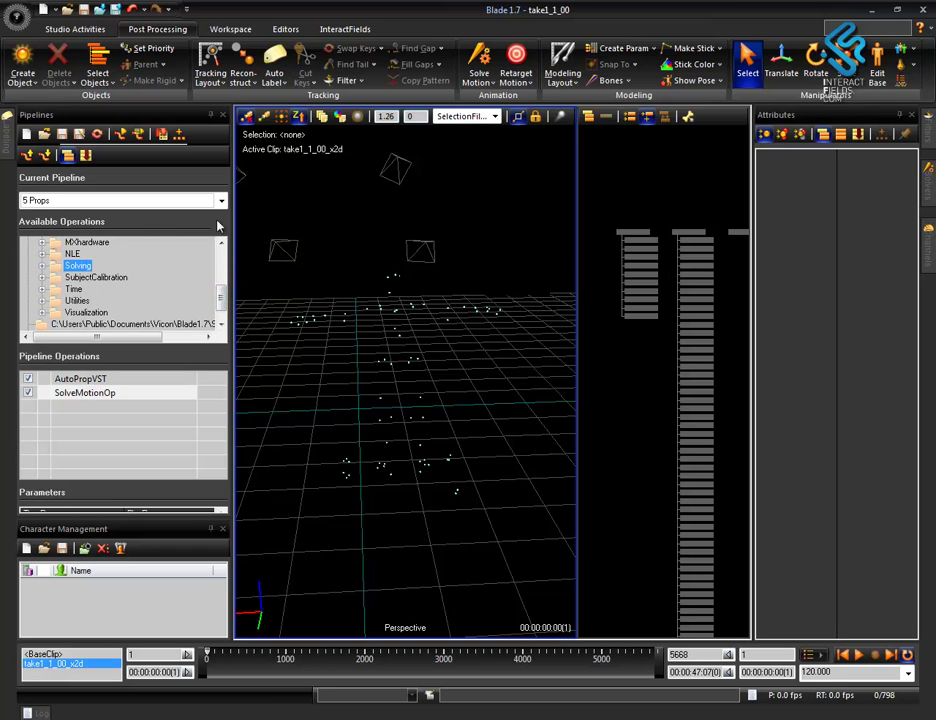
left_click(488, 65)
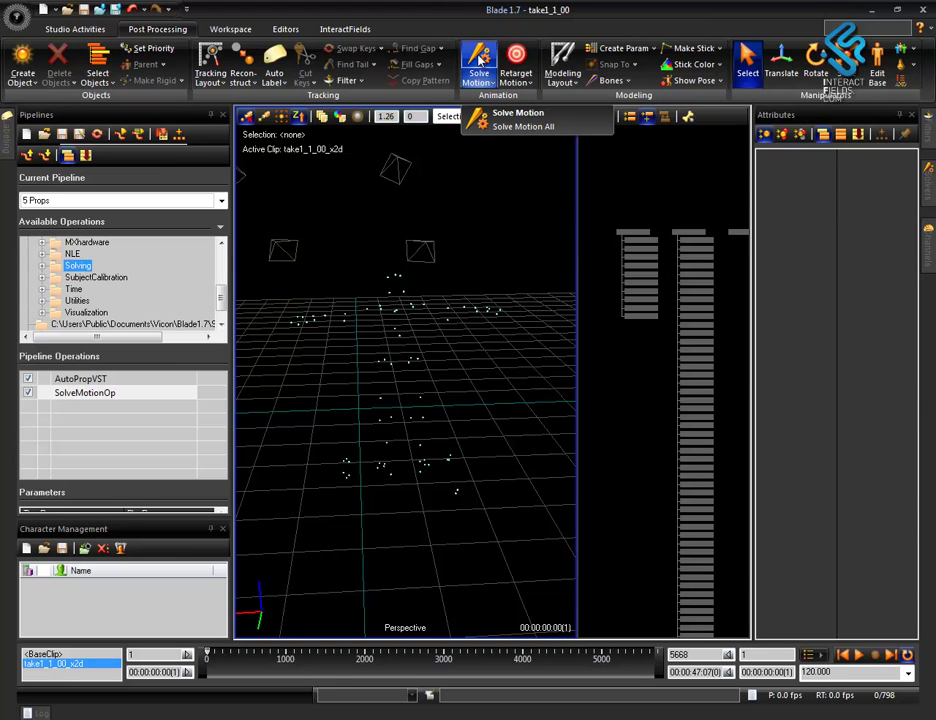
left_click(220, 226)
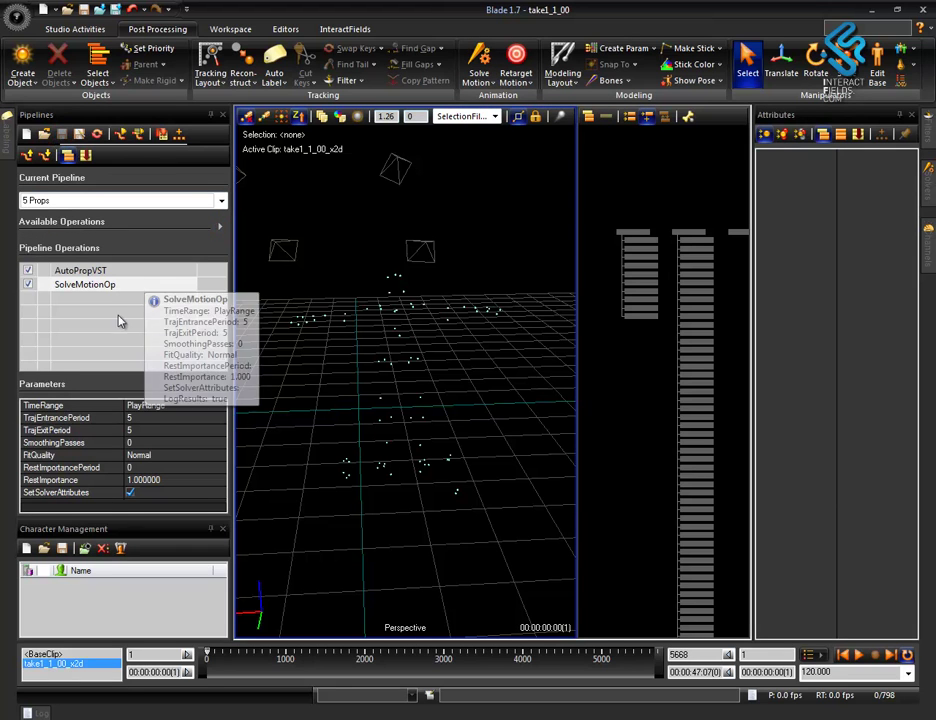
- Scrub the start of the take and shorten the play range to end at frame 794
right_click_drag(437, 516, 414, 503, "alt")
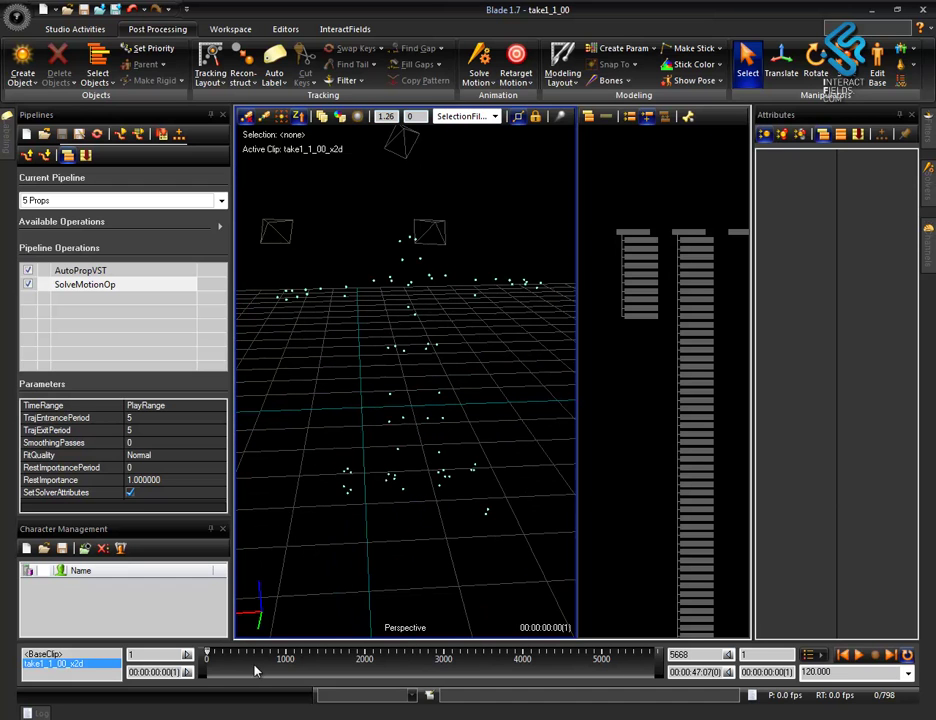
left_click_drag(210, 657, 268, 678)
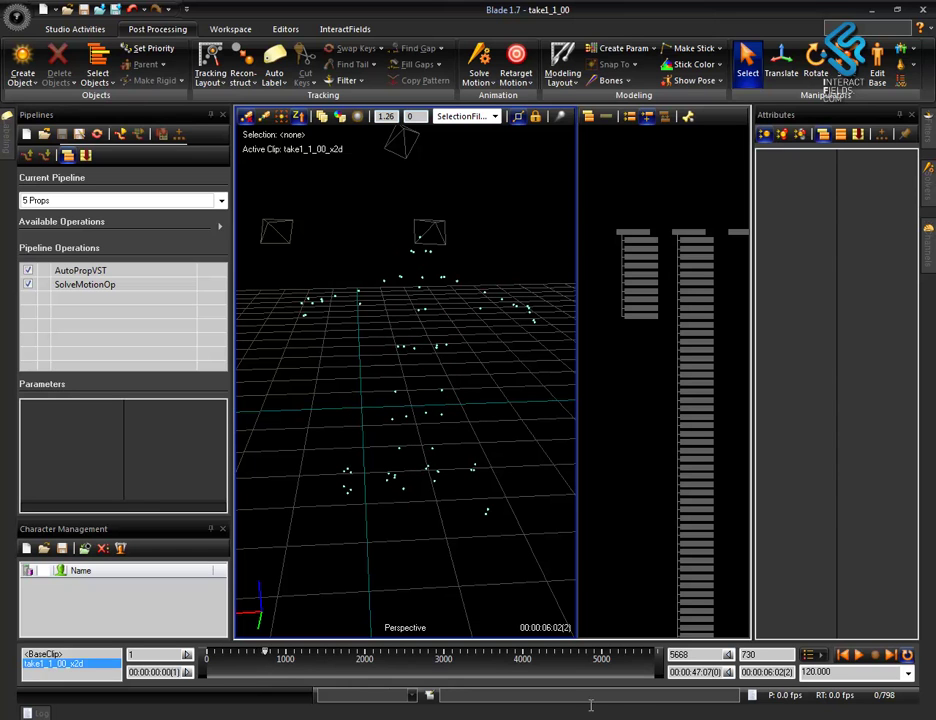
mouse_move(654, 658)
left_mouse_down()
mouse_move(272, 672)
mouse_move(262, 661)
mouse_move(224, 665)
mouse_move(268, 671)
left_mouse_up()
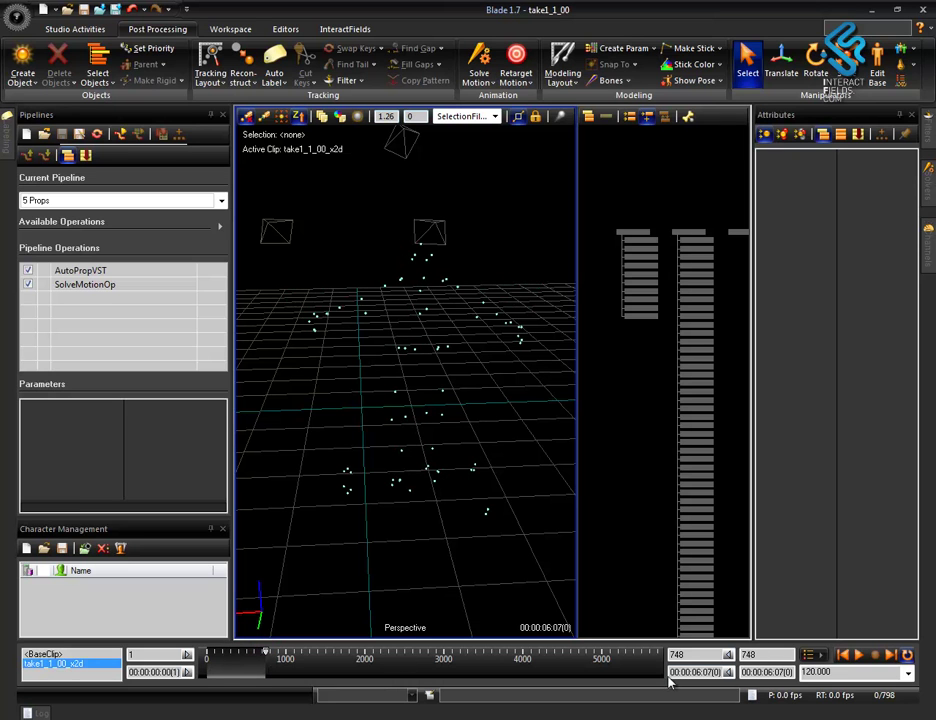
right_click_drag(418, 539, 414, 508, "alt")
middle_click_drag(411, 501, 455, 490, "alt")
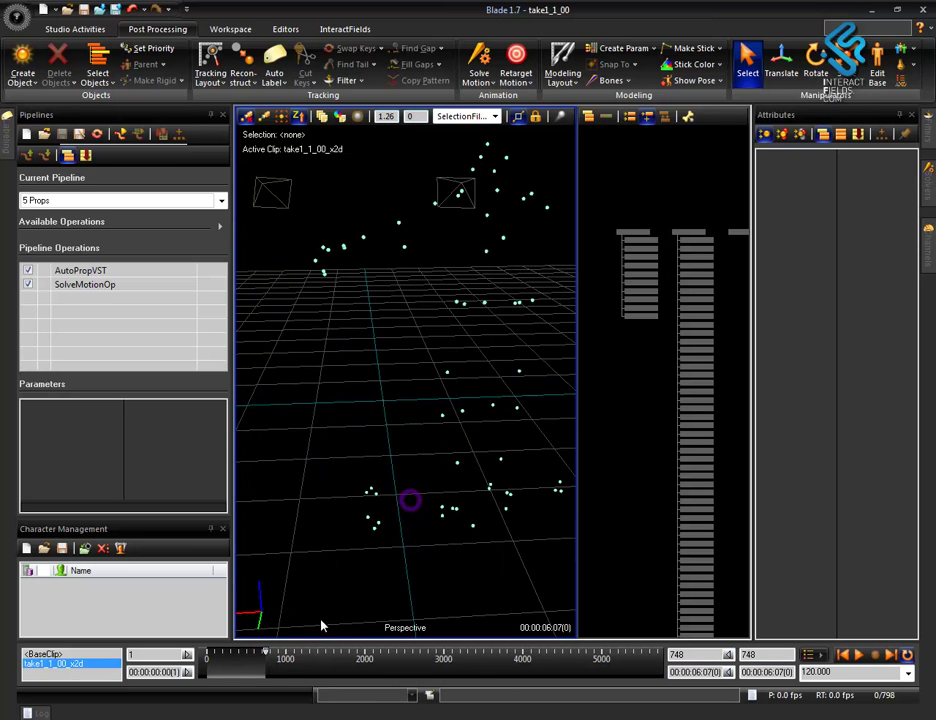
mouse_move(266, 665)
left_mouse_down()
mouse_move(289, 665)
mouse_move(269, 663)
left_mouse_up()
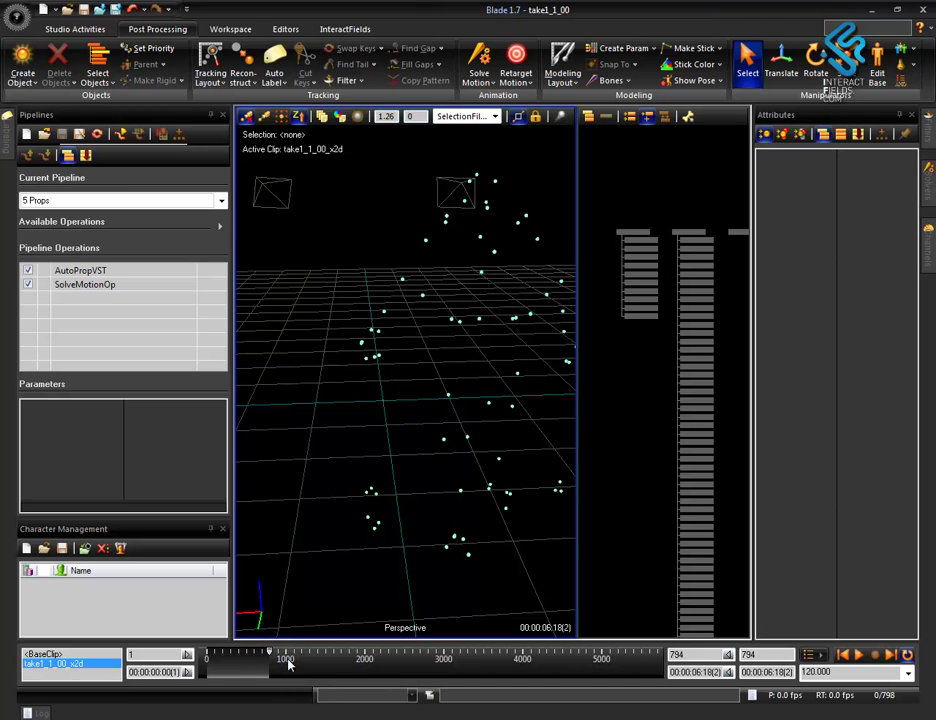
- Go to frame 147 and select the six unlabeled markers of the shield prop on the floor beside the performer's feet
left_click_drag(411, 563, 418, 514)
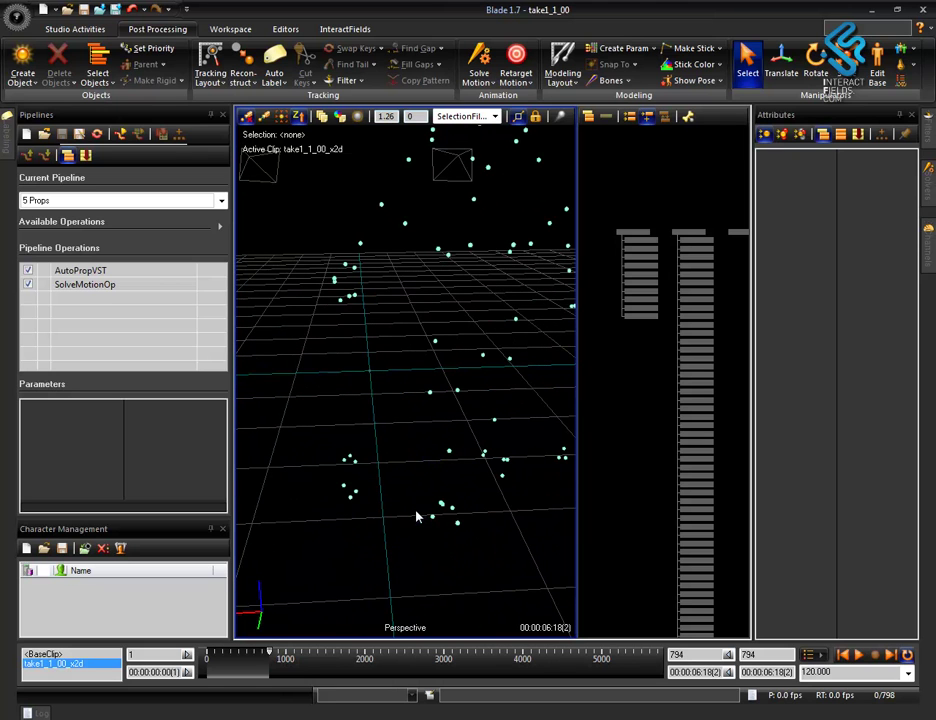
left_click_drag(270, 663, 219, 673)
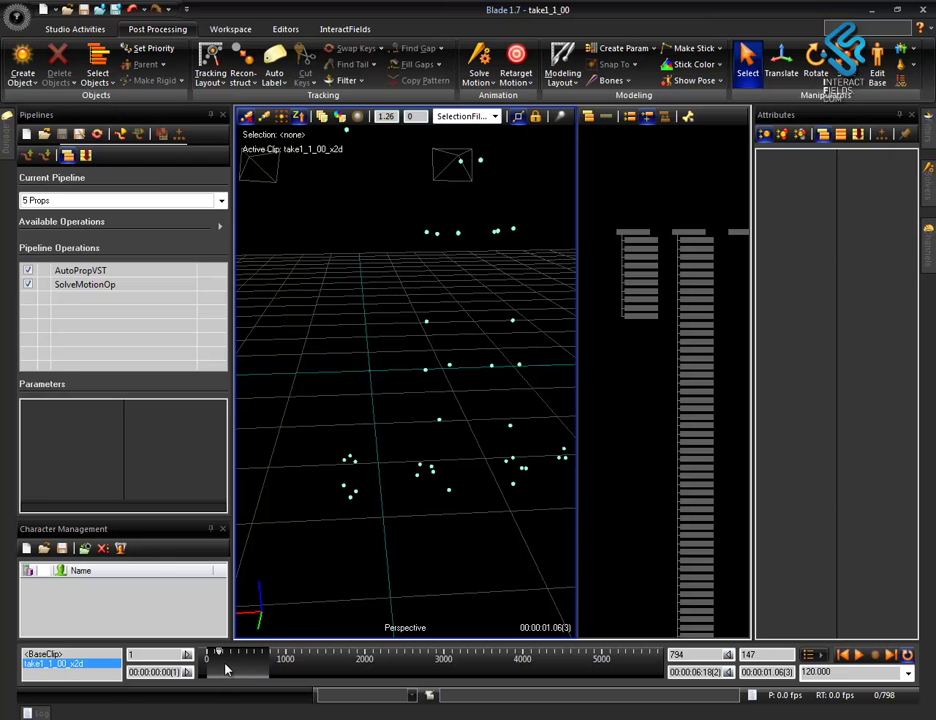
mouse_move(385, 552)
left_mouse_down()
mouse_move(420, 510)
mouse_move(426, 478)
mouse_move(469, 540)
mouse_move(457, 424)
mouse_move(420, 476)
mouse_move(462, 437)
mouse_move(487, 386)
mouse_move(480, 453)
mouse_move(498, 473)
left_mouse_up()
middle_click_drag(498, 473, 433, 387)
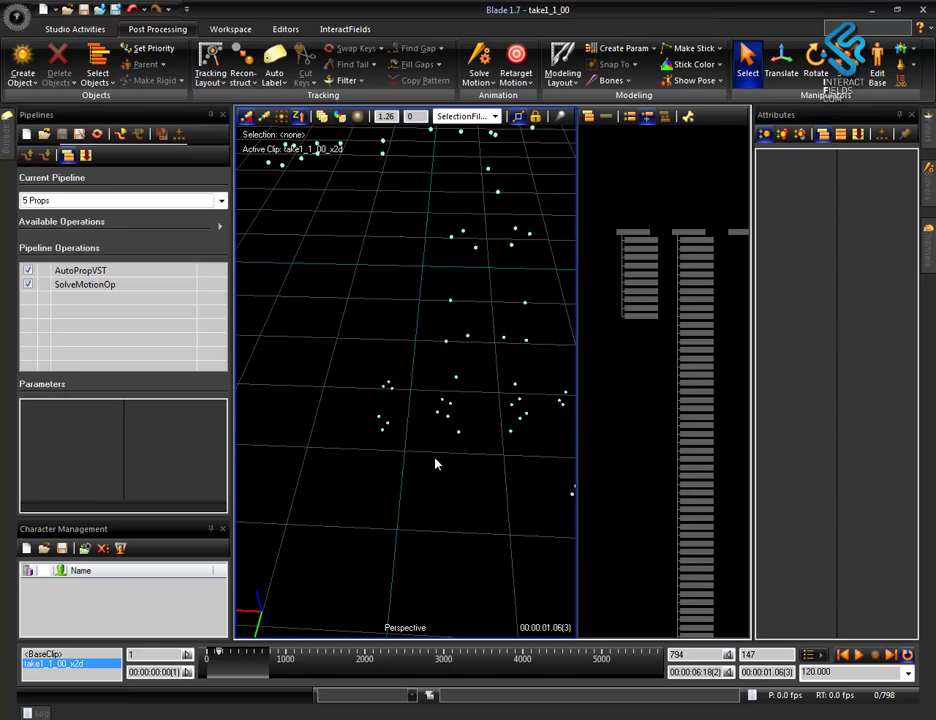
left_click_drag(443, 516, 466, 358)
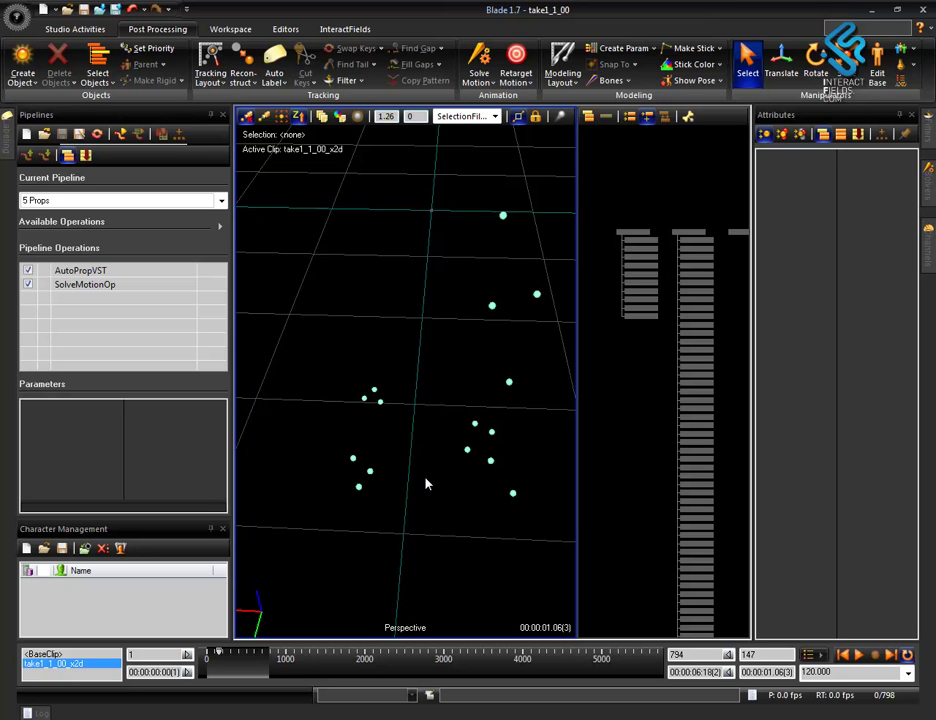
mouse_move(419, 483)
right_mouse_down("alt")
mouse_move(422, 437)
mouse_move(423, 459)
right_mouse_up("alt")
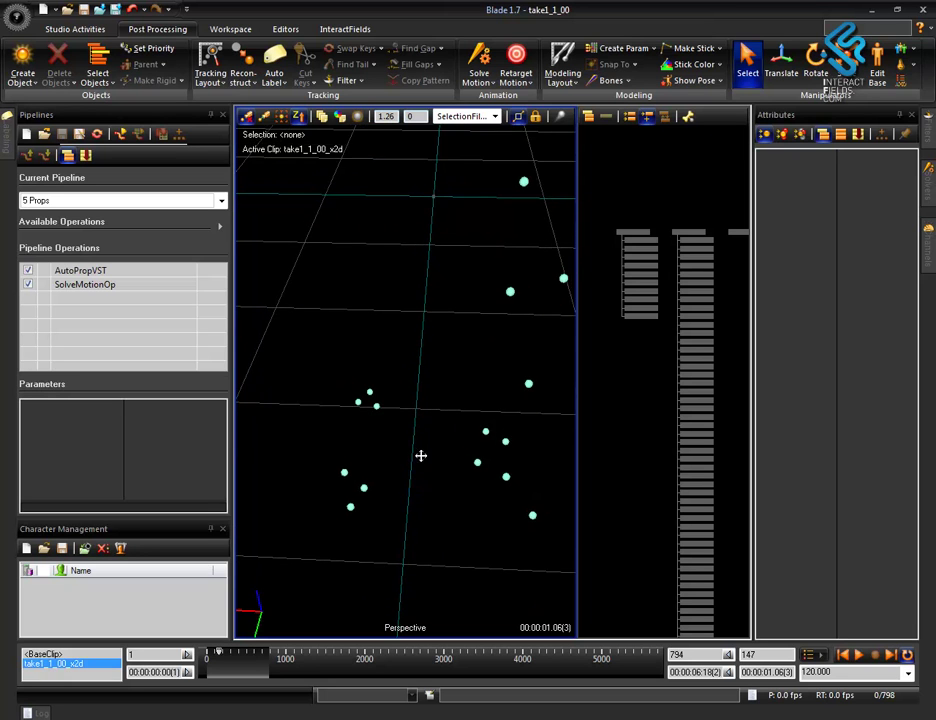
middle_click_drag(421, 456, 434, 450, "alt")
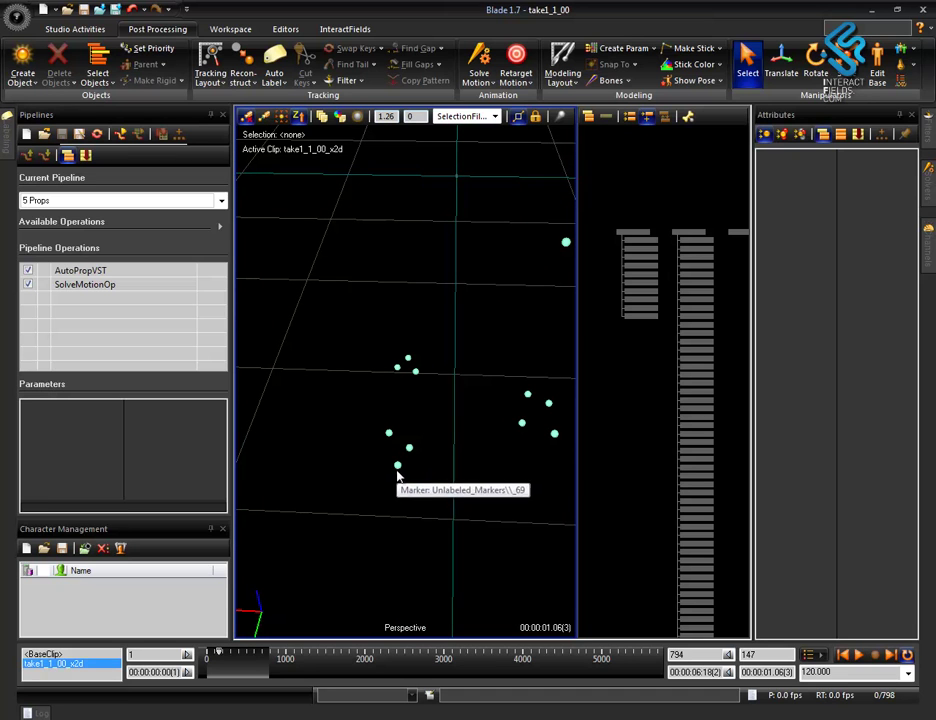
left_click(397, 467)
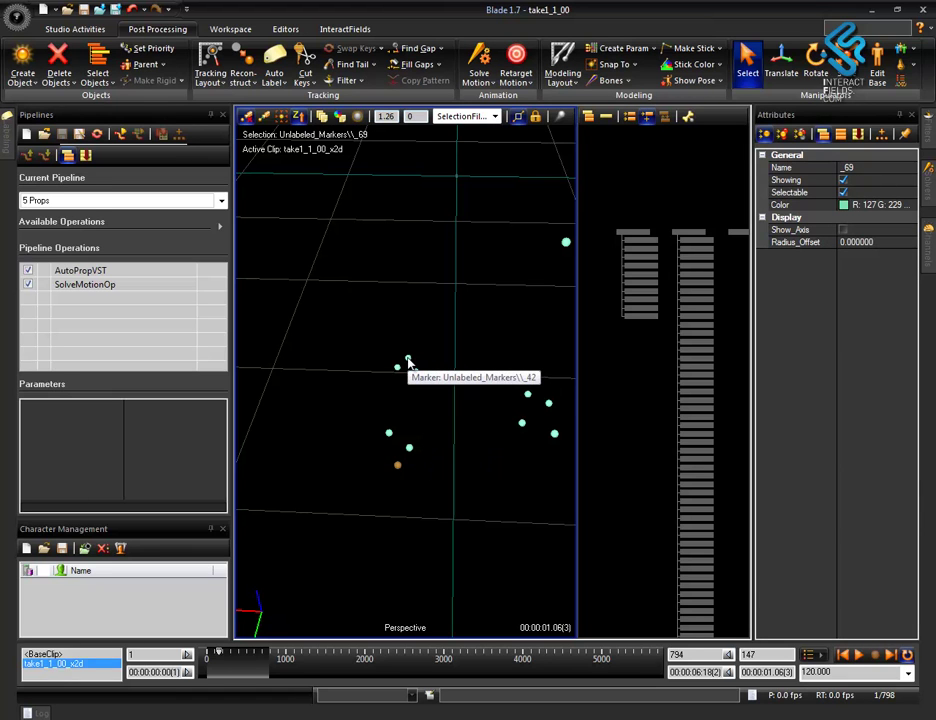
left_click(408, 358)
left_click(408, 446)
left_click(388, 434)
left_click(415, 371)
left_click(396, 368)
right_click_drag(451, 426, 452, 457, "alt")
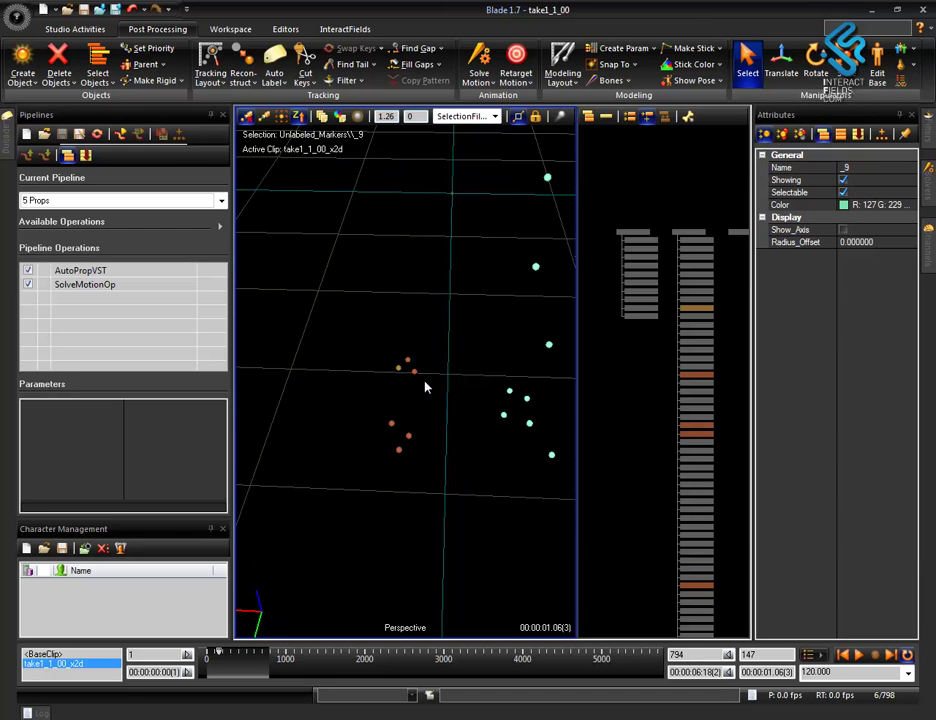
- Run AutoPropVST on the selected markers with the object name escudo_novo_v1 and Make Sticks, Show Constraints and Show Bone enabled
double_click(80, 273)
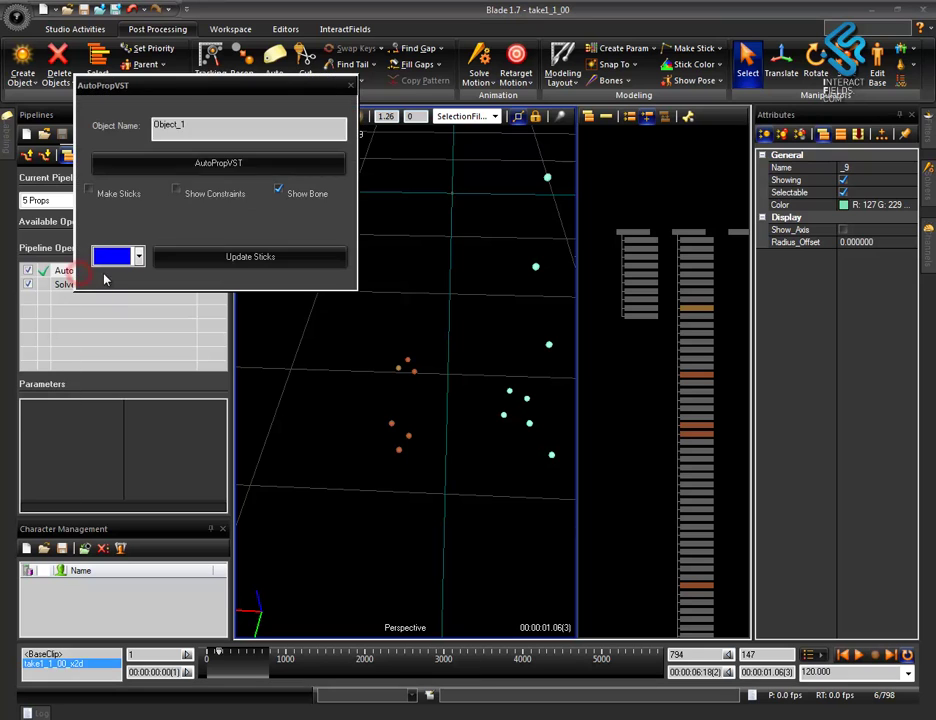
left_click_drag(194, 87, 207, 300)
double_click(211, 334)
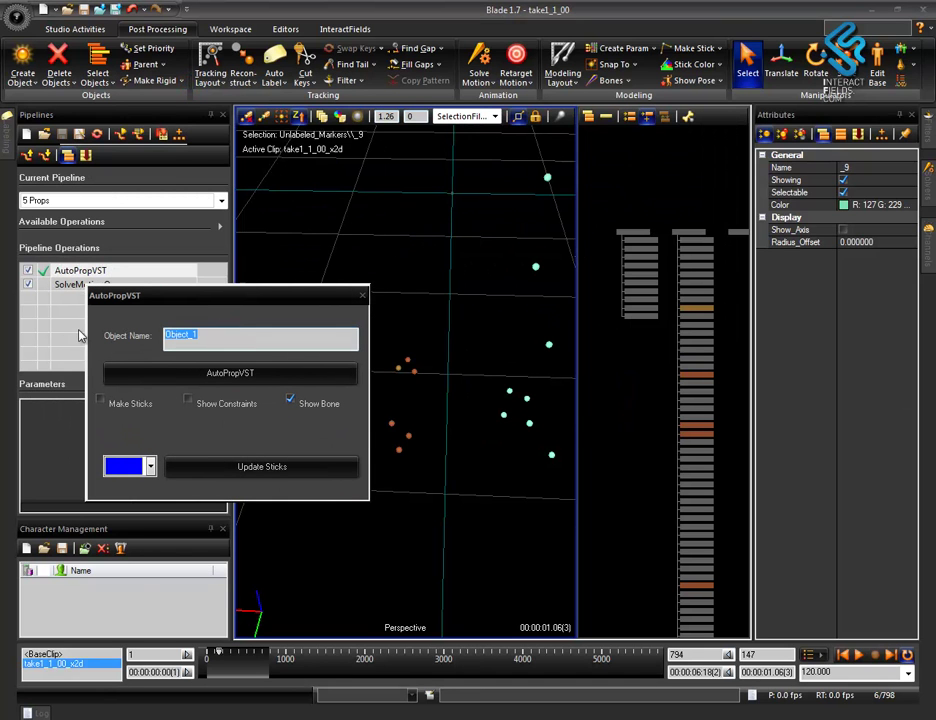
type("e")
left_click_drag(240, 299, 344, 225)
left_click(205, 330)
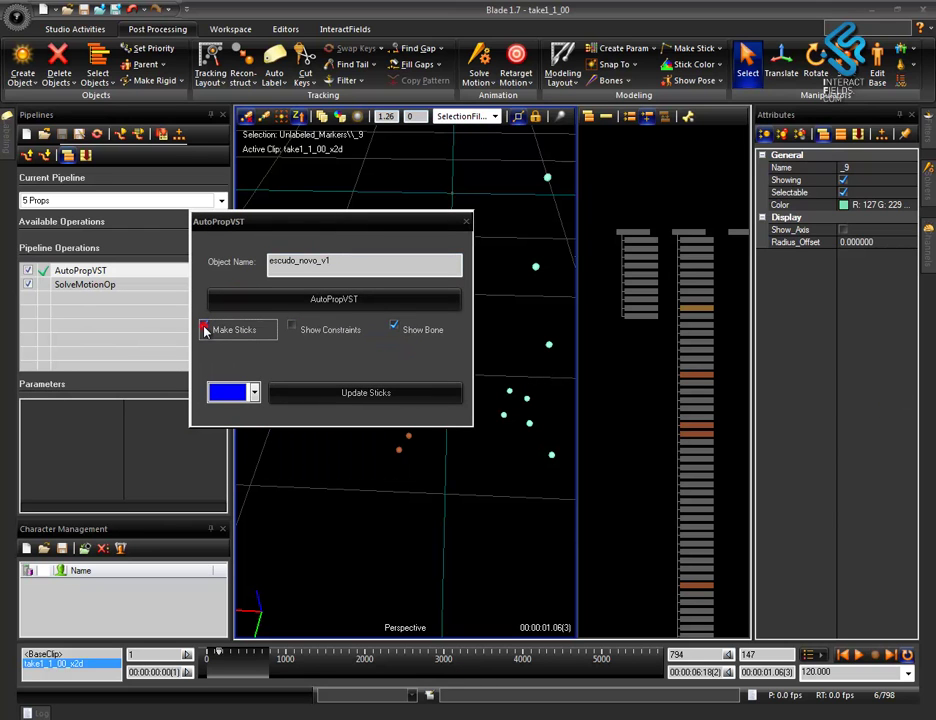
left_click(293, 329)
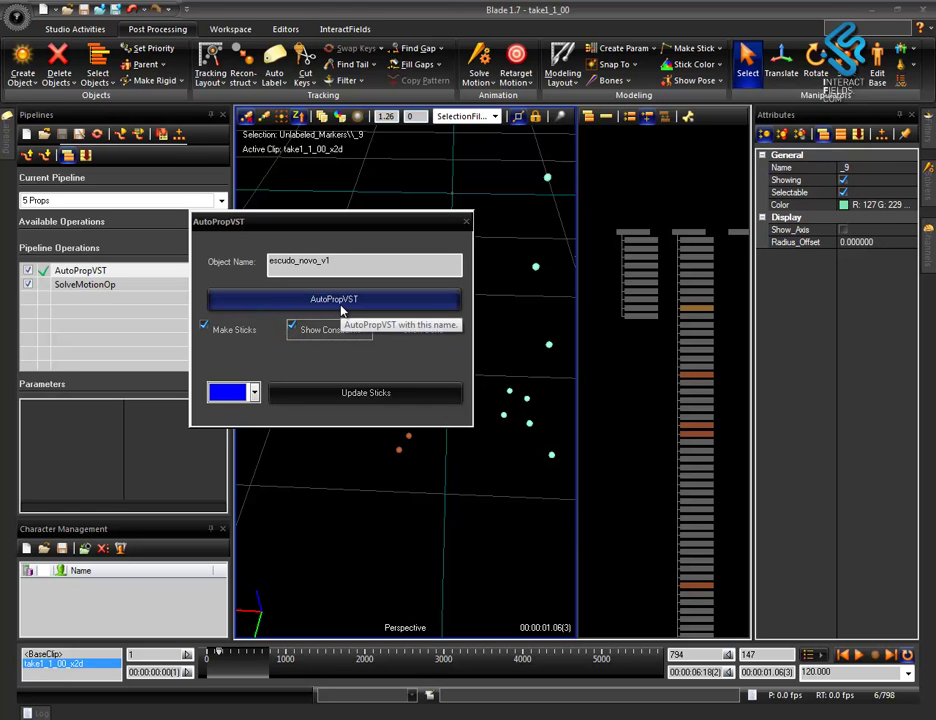
left_click(341, 311)
- Update the sticks of escudo_novo_v1 with magenta as the stick color, and close the AutoPropVST dialog
left_click_drag(326, 222, 613, 177)
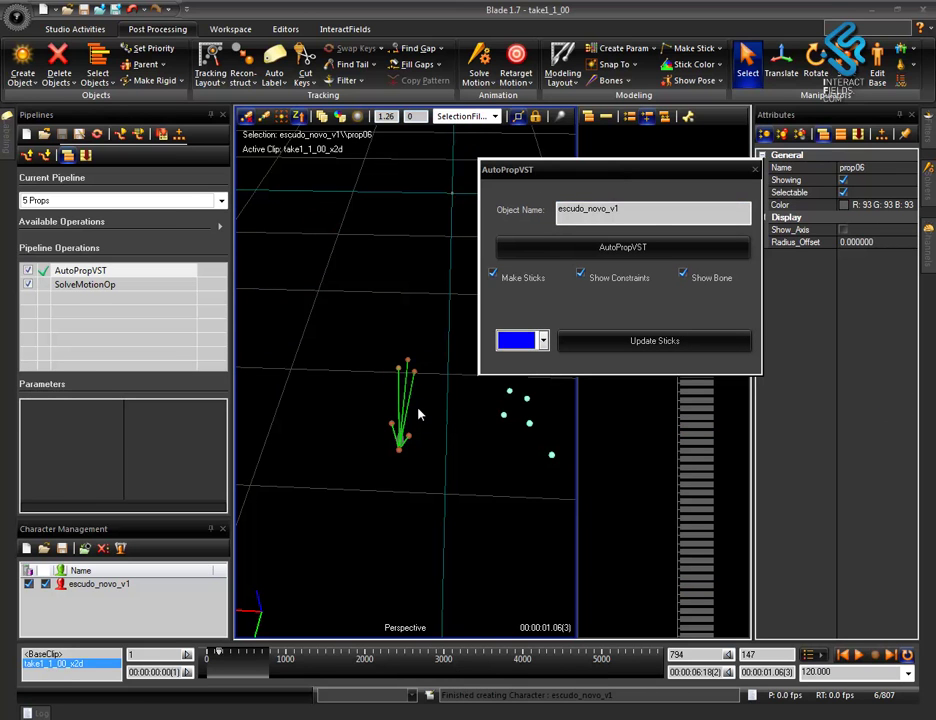
left_click(543, 341)
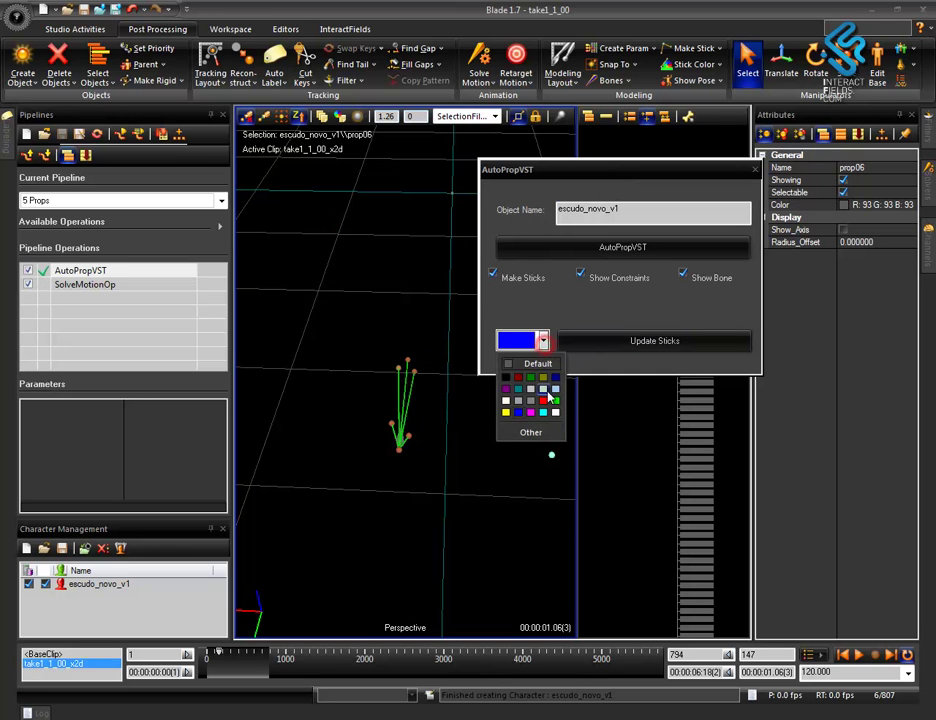
left_click(531, 412)
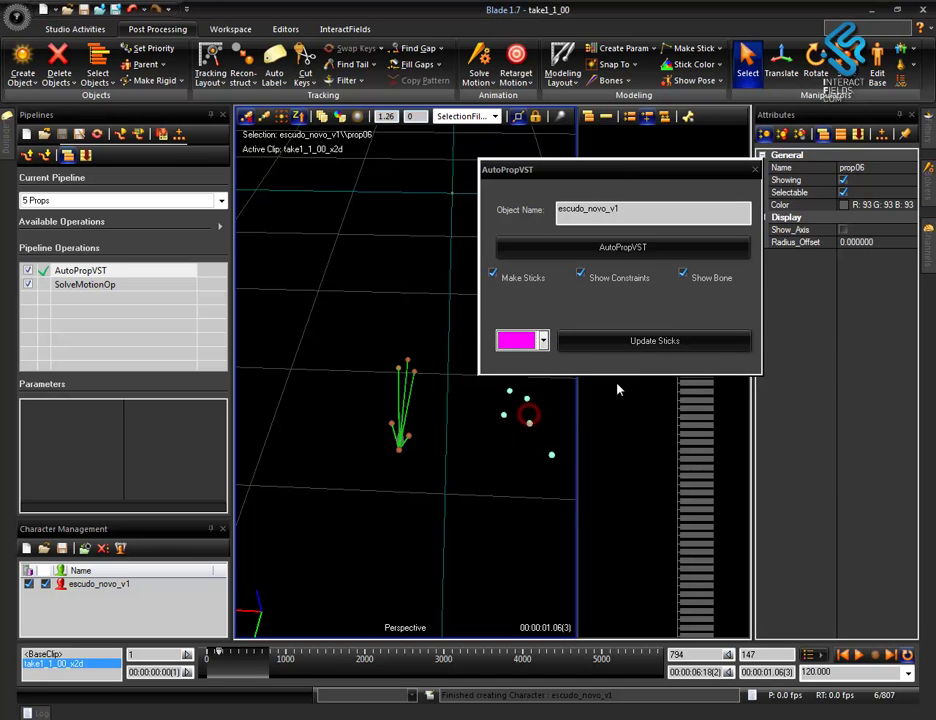
left_click(665, 346)
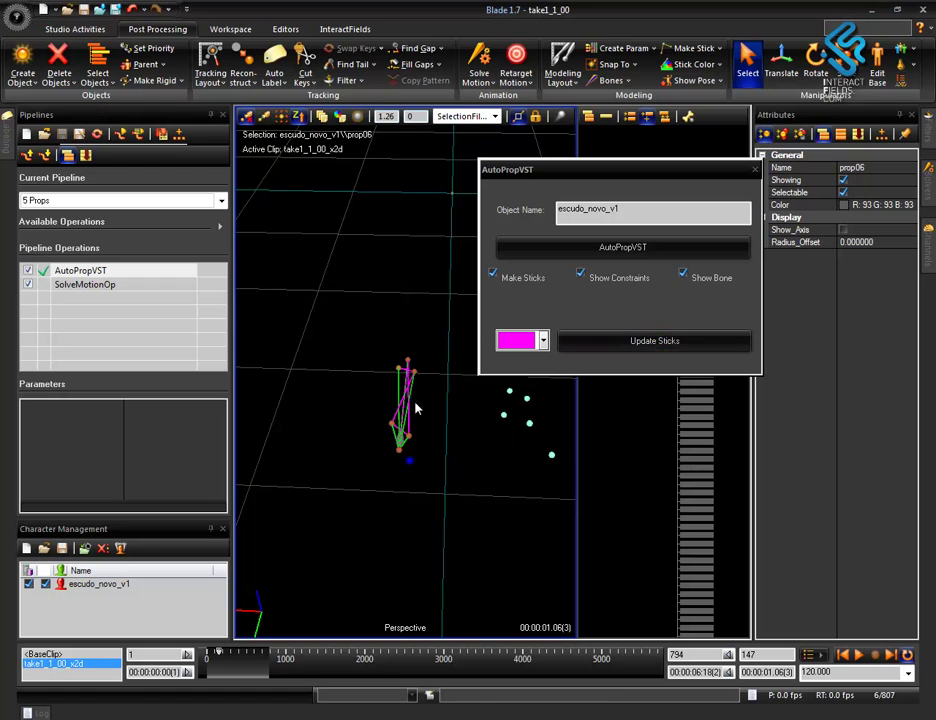
scroll(410, 460, "up", 5)
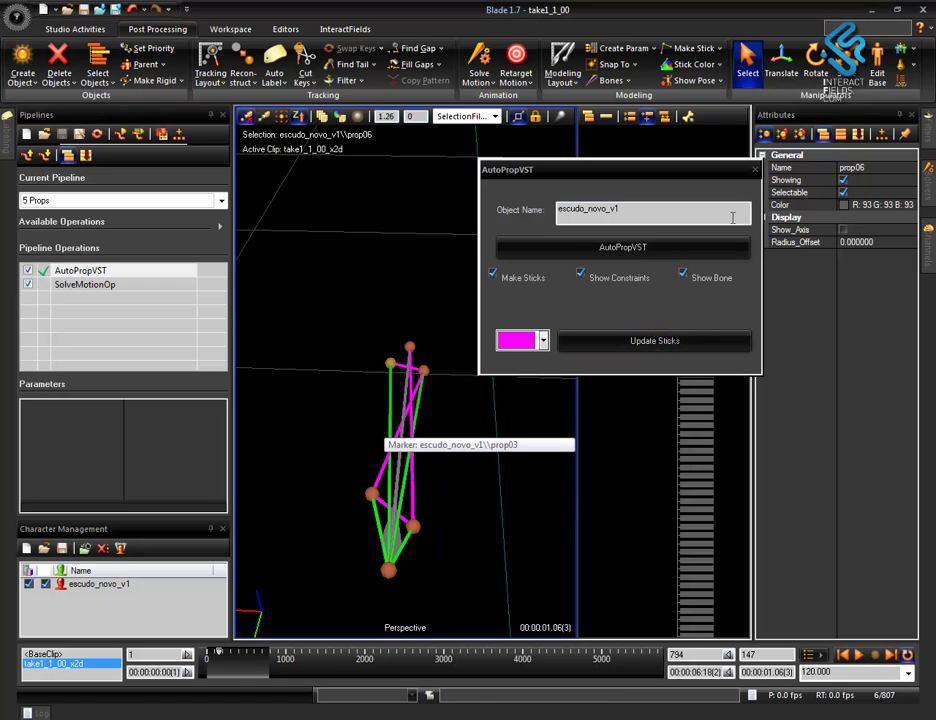
left_click(645, 247)
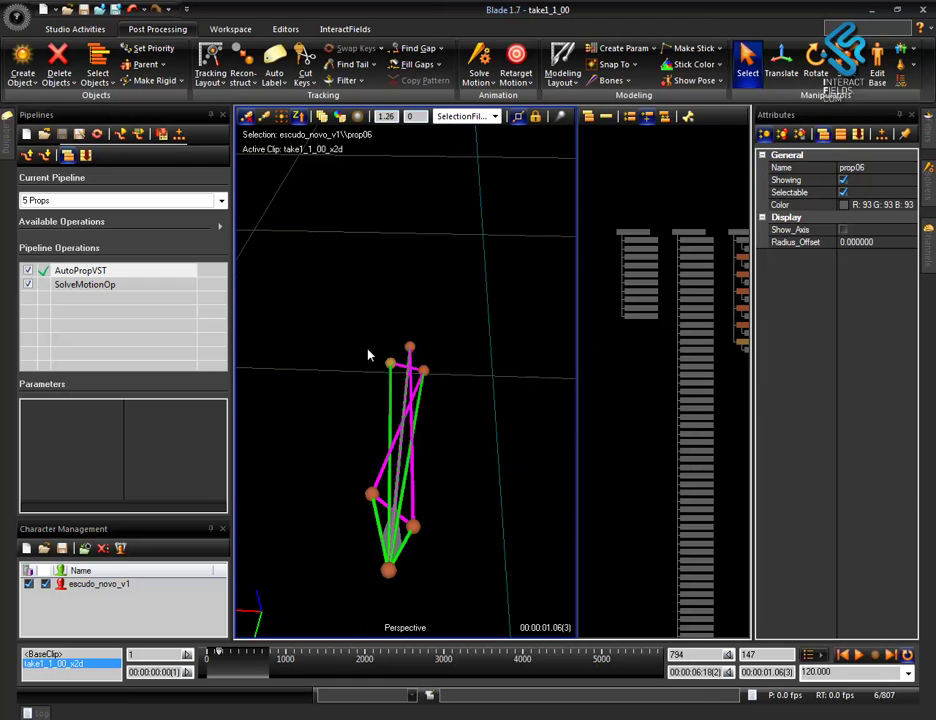
- Save the character escudo_novo_v1 as the Vicon Skeleton Template file escudo_novo_v1.vst in the Session 1 folder
scroll(366, 357, "down", 3)
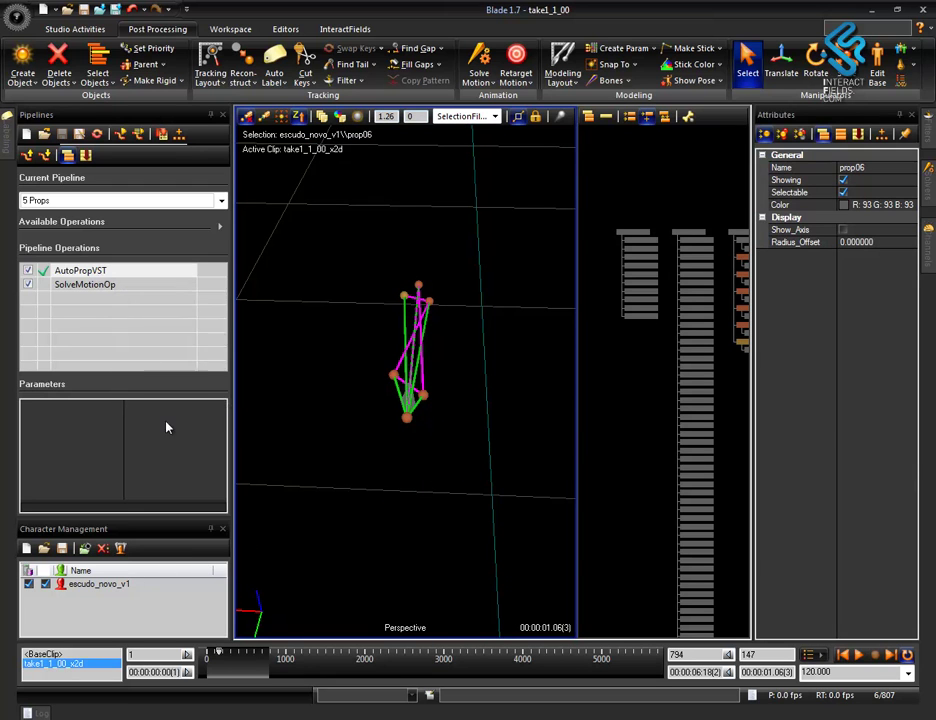
right_click_drag(444, 463, 455, 423, "alt")
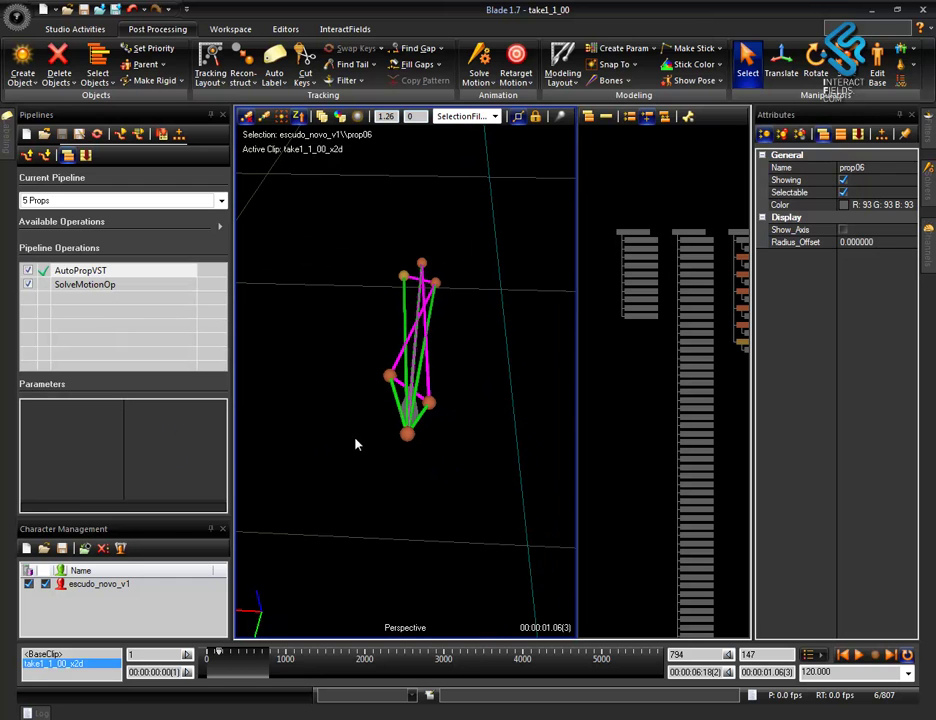
left_click(77, 587)
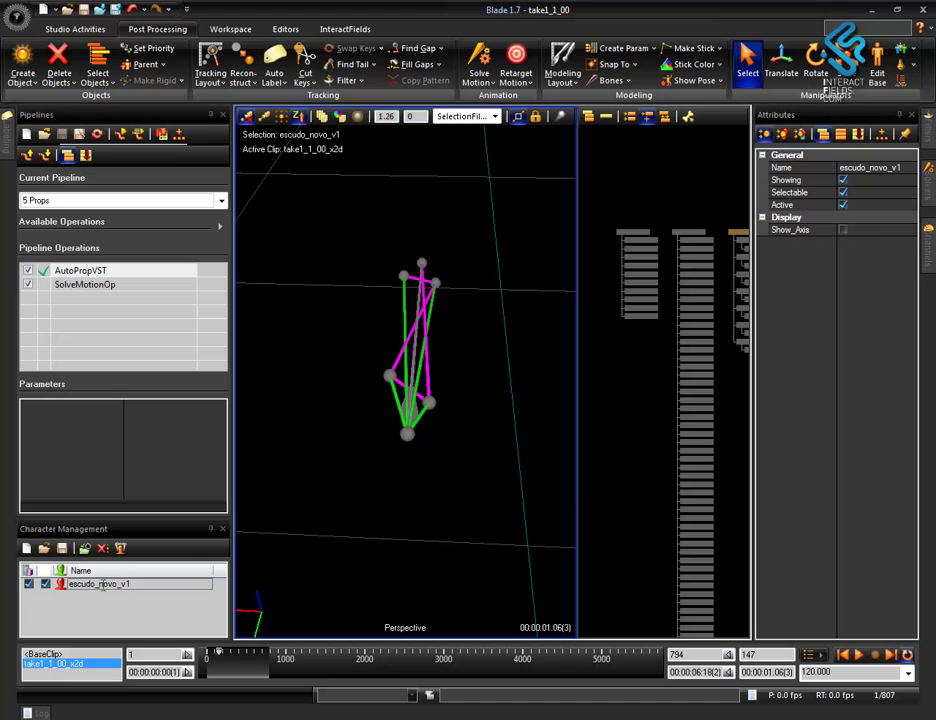
left_click(125, 583)
left_click(61, 583)
left_click(62, 548)
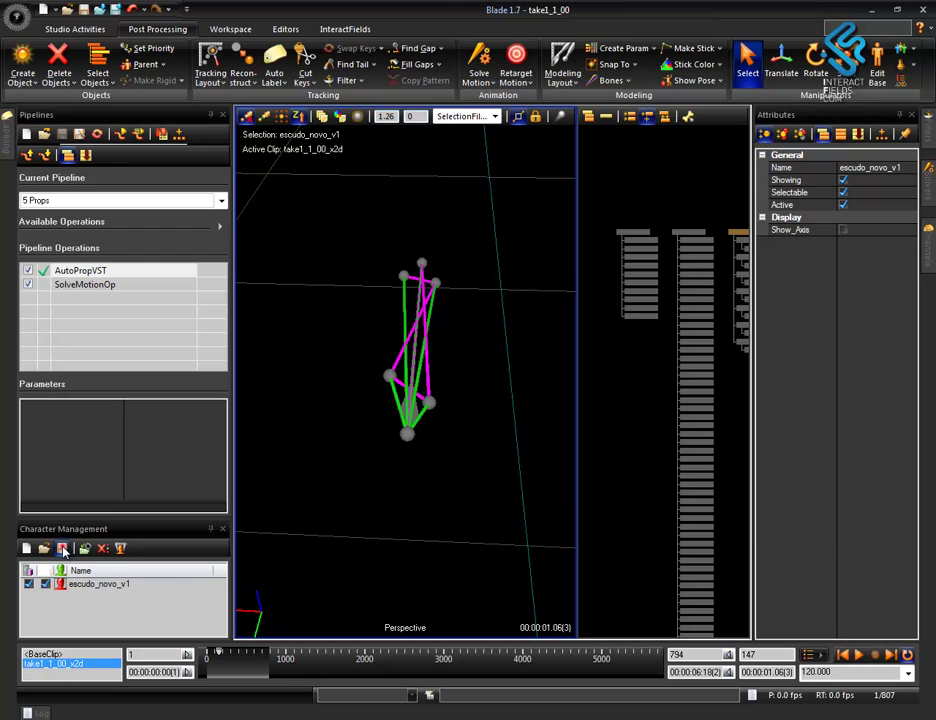
left_click(115, 578)
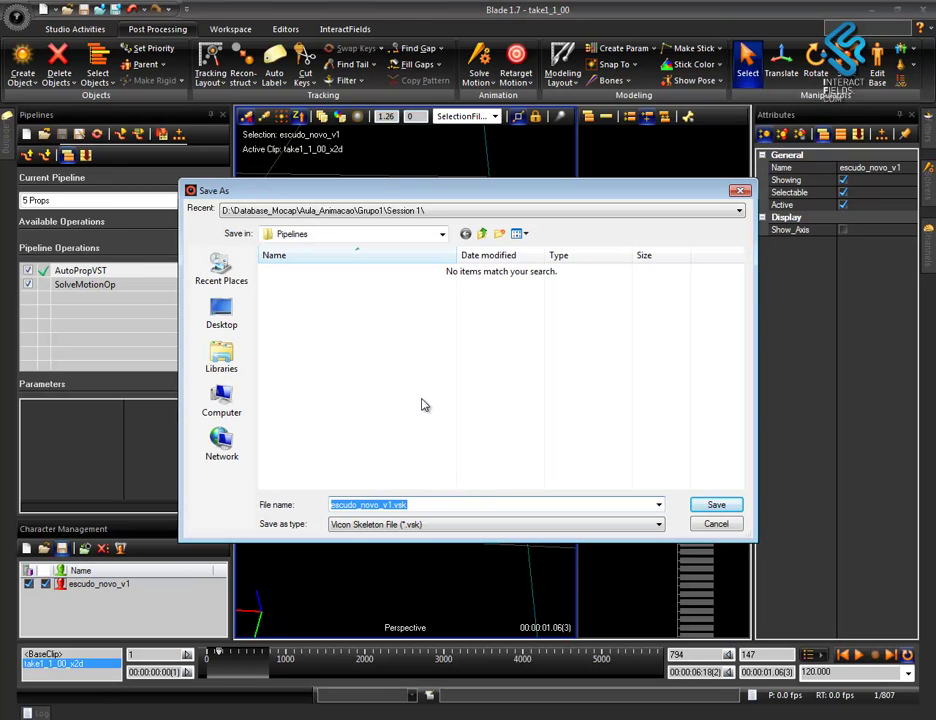
left_click(427, 208)
left_click(414, 234)
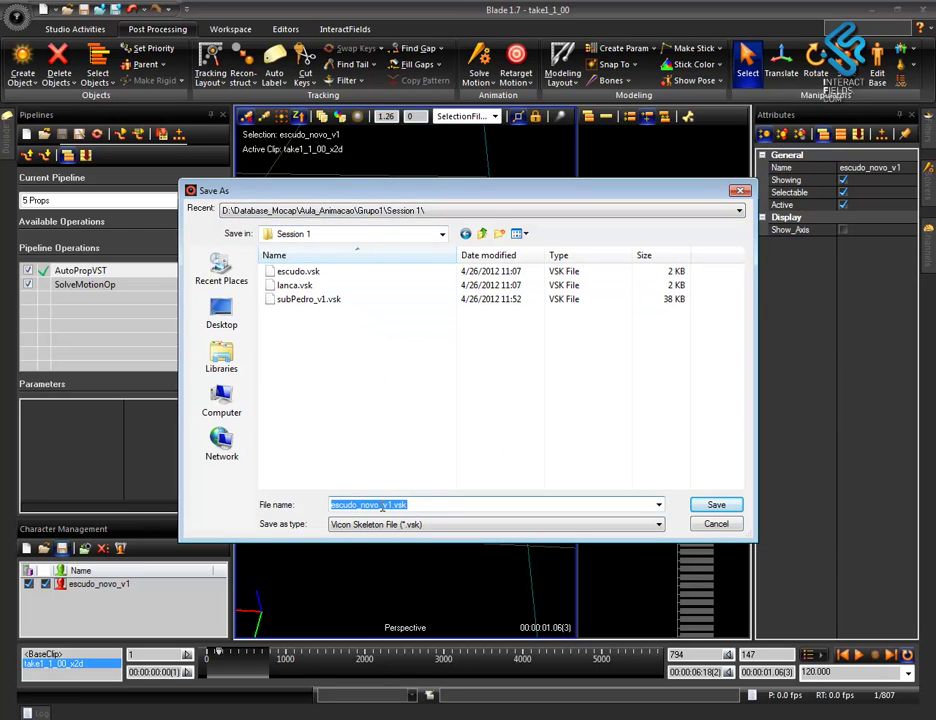
left_click(456, 525)
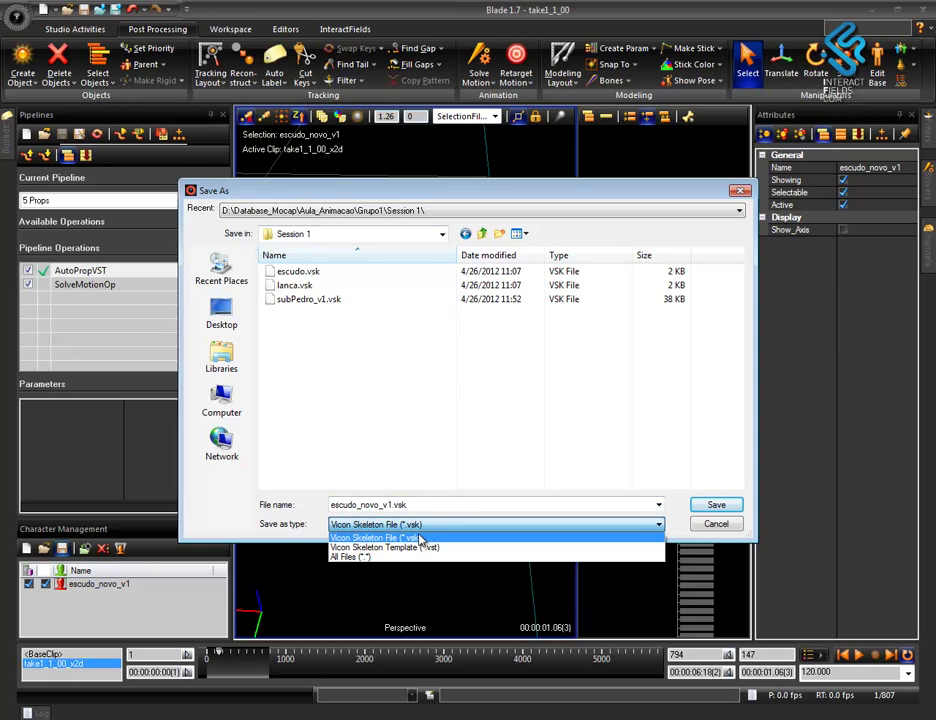
left_click(448, 552)
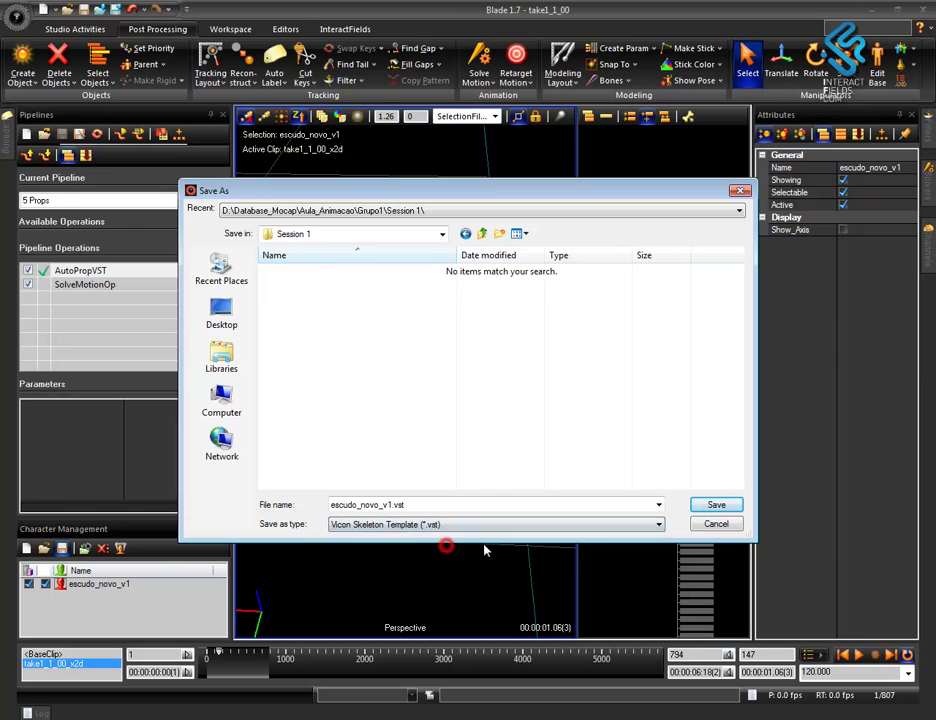
left_click(716, 505)
- Select all components of the escudo_novo_v1 prop in the 3D view and bring its branch into focus in the object hierarchy
right_click_drag(462, 383, 474, 436, "alt")
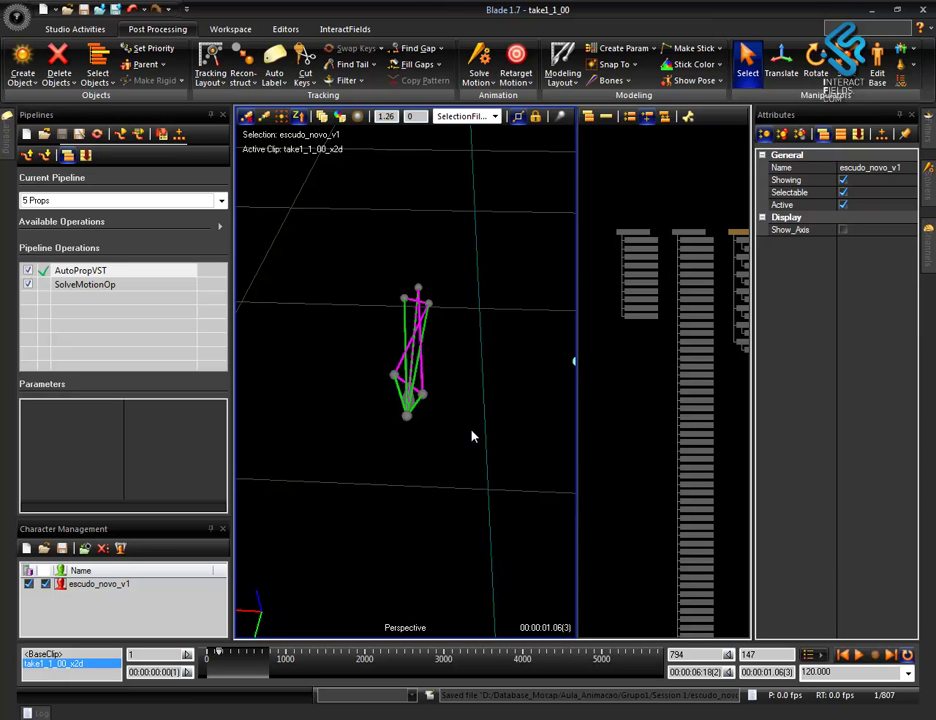
left_click(82, 586)
right_click_drag(446, 508, 479, 407, "alt")
mouse_move(437, 527)
left_mouse_down("alt")
mouse_move(460, 509)
mouse_move(428, 513)
left_mouse_up("alt")
right_click_drag(439, 316, 439, 370, "alt")
left_click_drag(326, 202, 450, 396)
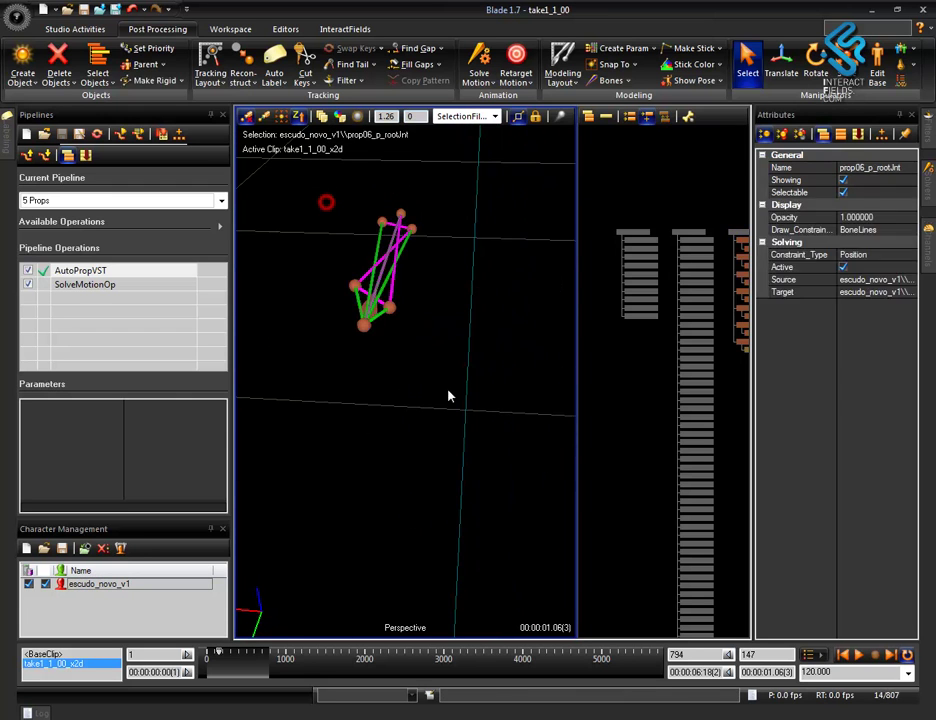
key("f")
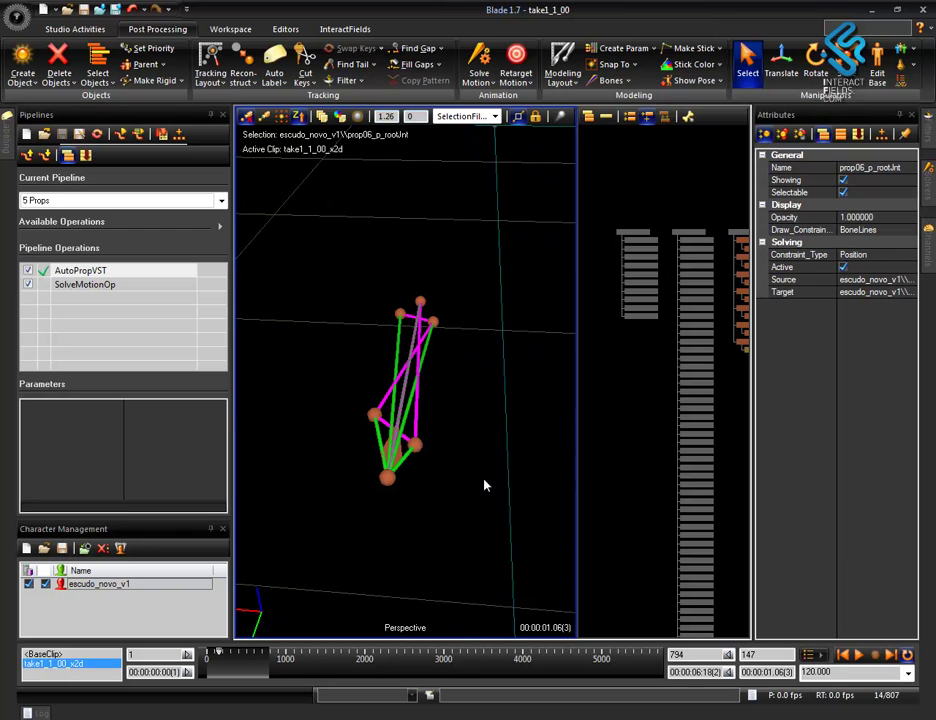
right_click_drag(494, 487, 478, 478, "alt")
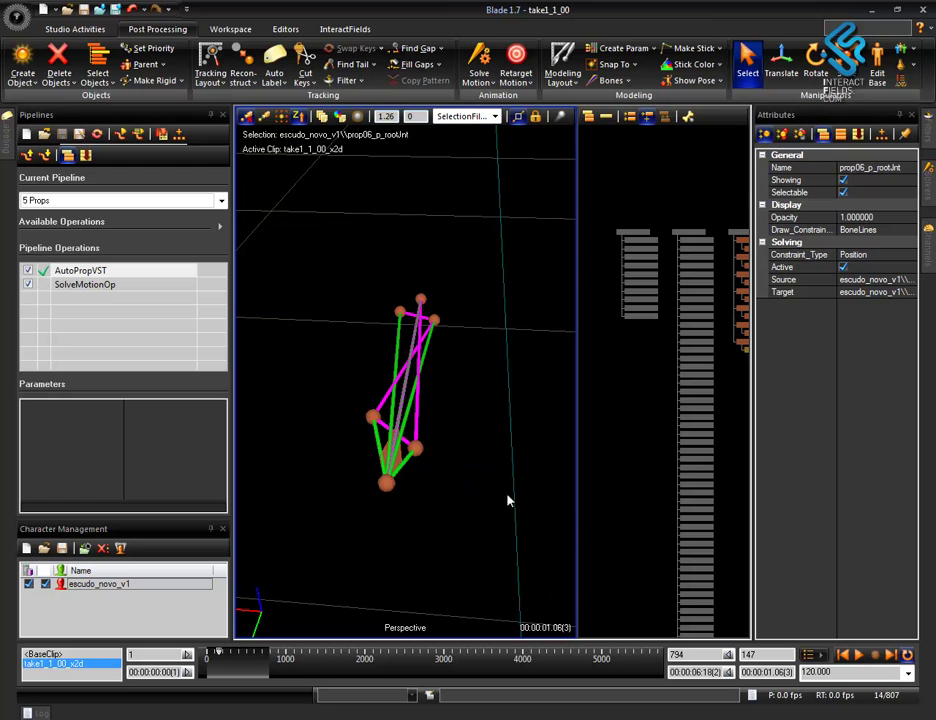
left_click(688, 329)
middle_click_drag(675, 322, 602, 359, "alt")
right_click_drag(712, 342, 693, 285, "alt")
middle_click_drag(693, 285, 704, 319, "alt")
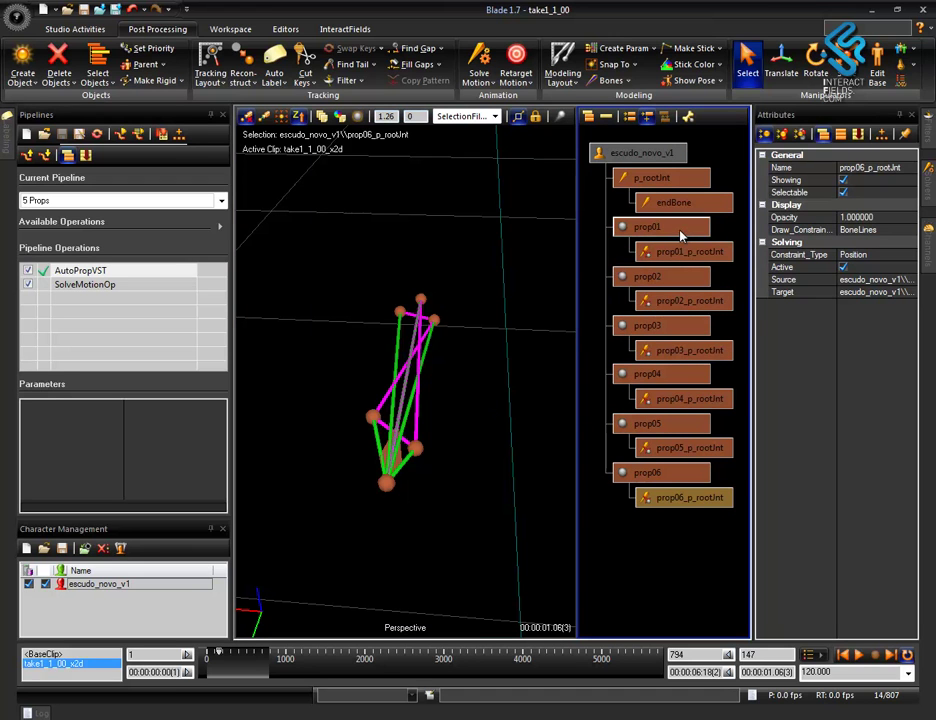
- Rename the marker prop01 of escudo_novo_v1 as m1 and set its color to yellow
left_click(651, 560)
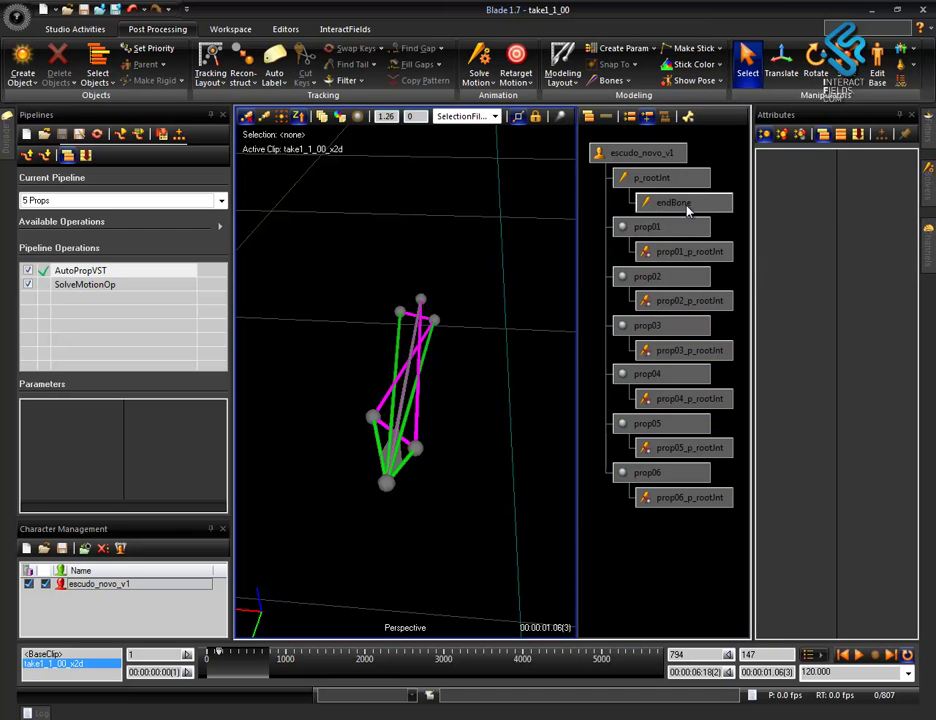
left_click(667, 230)
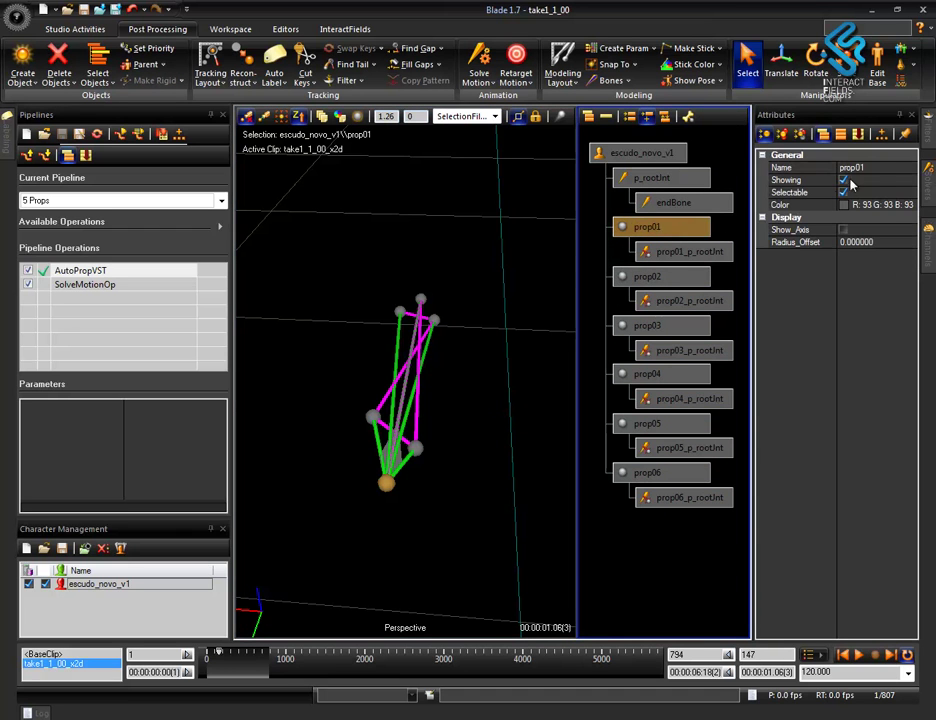
left_click(878, 168)
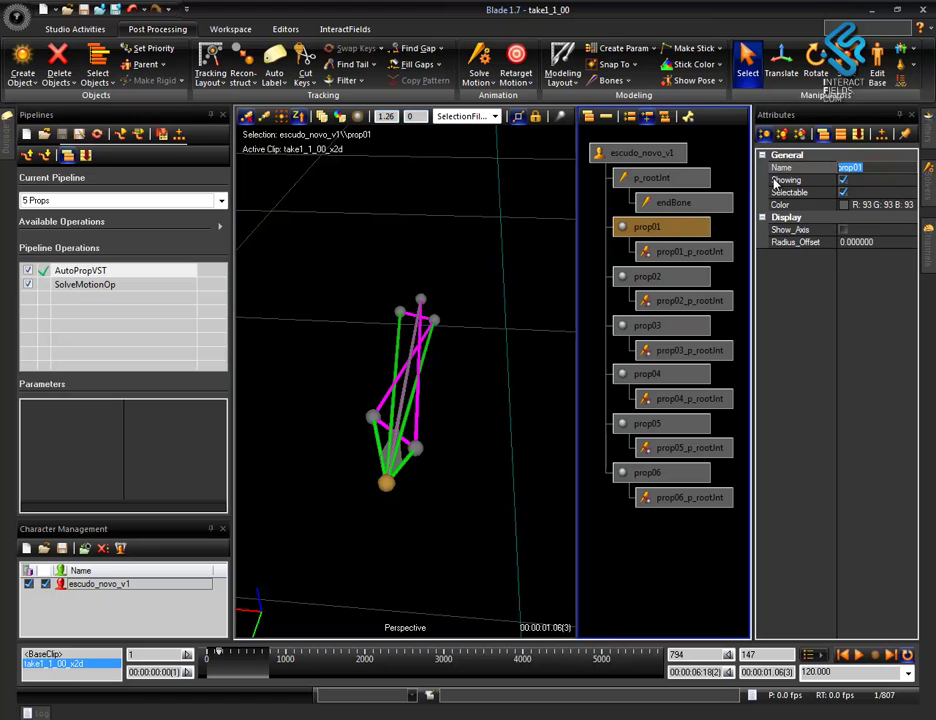
type("m1")
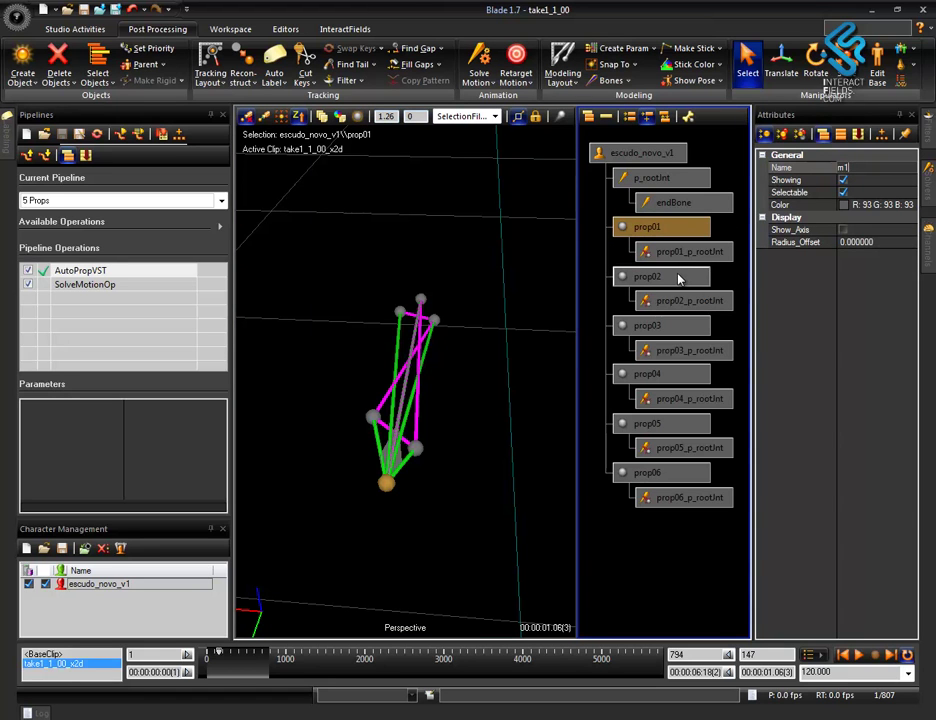
left_click(885, 204)
left_click(911, 204)
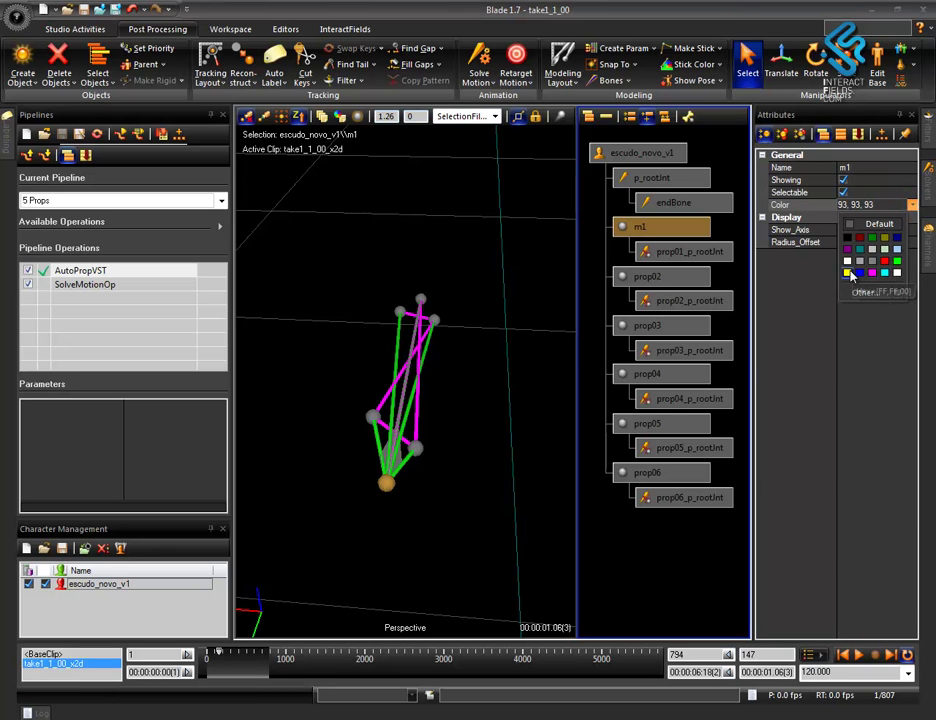
left_click(847, 272)
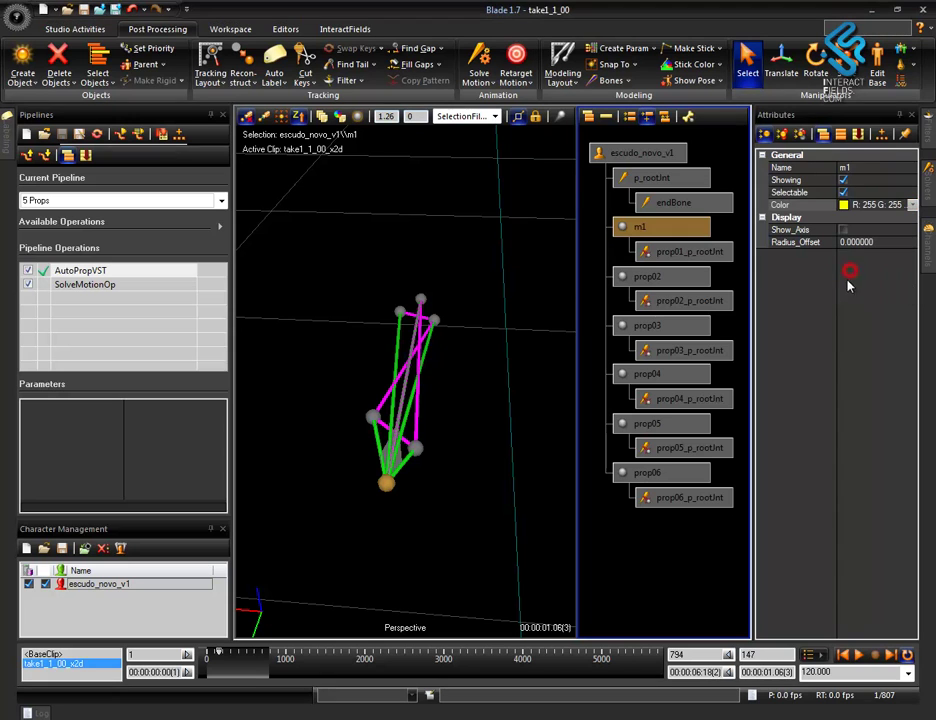
left_click(493, 420)
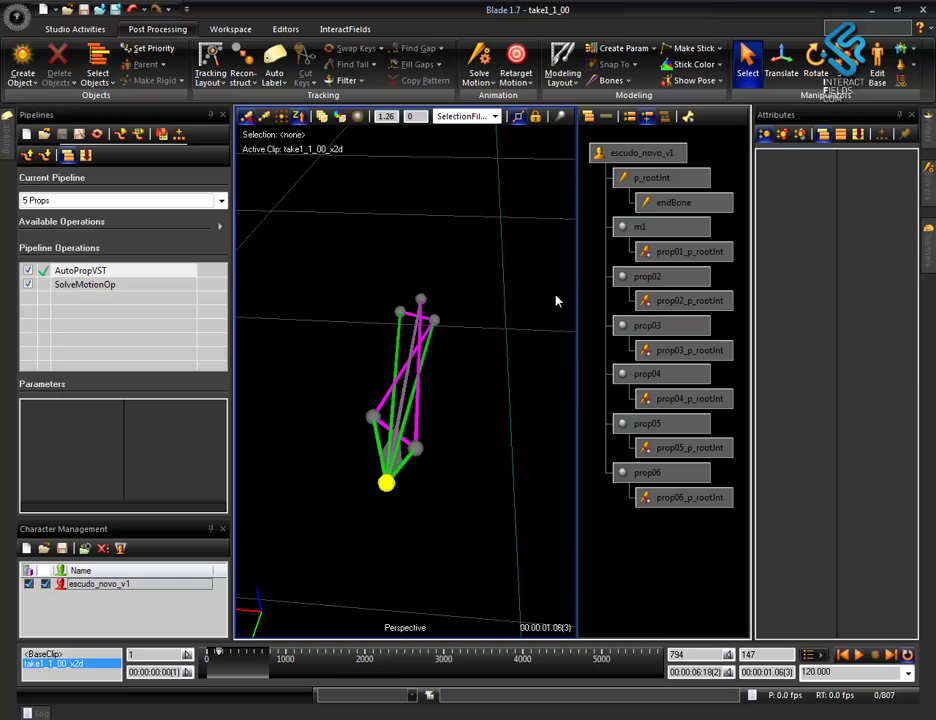
- Rename the marker prop02 as m2 and the marker prop03 as m3
left_click(655, 276)
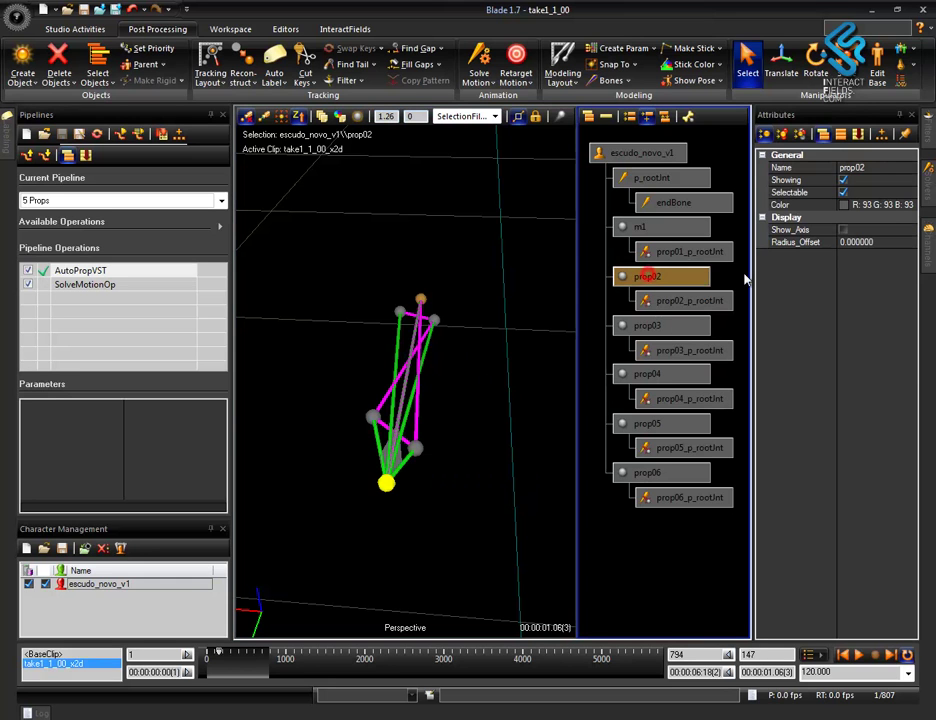
double_click(880, 166)
type("m2")
key("Return")
left_click(689, 326)
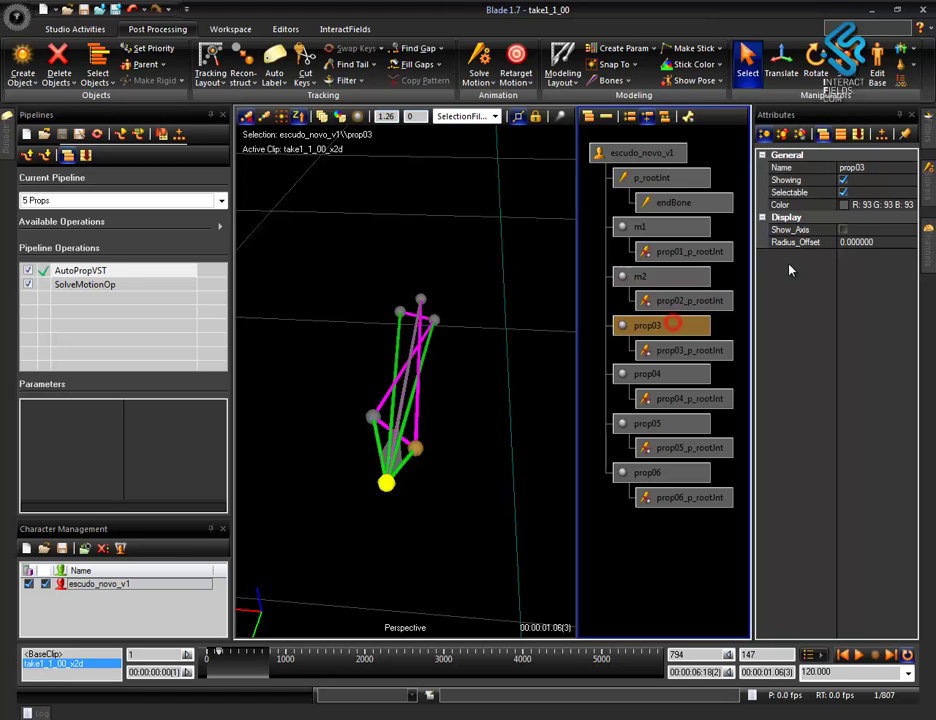
double_click(880, 168)
double_click(890, 167)
type("m3")
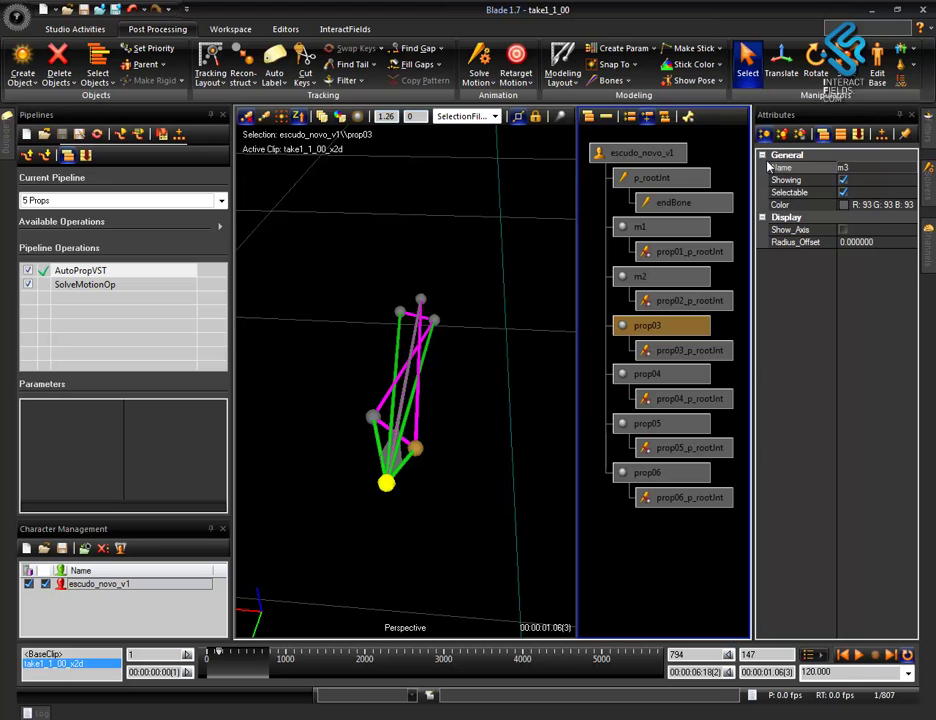
key("Return")
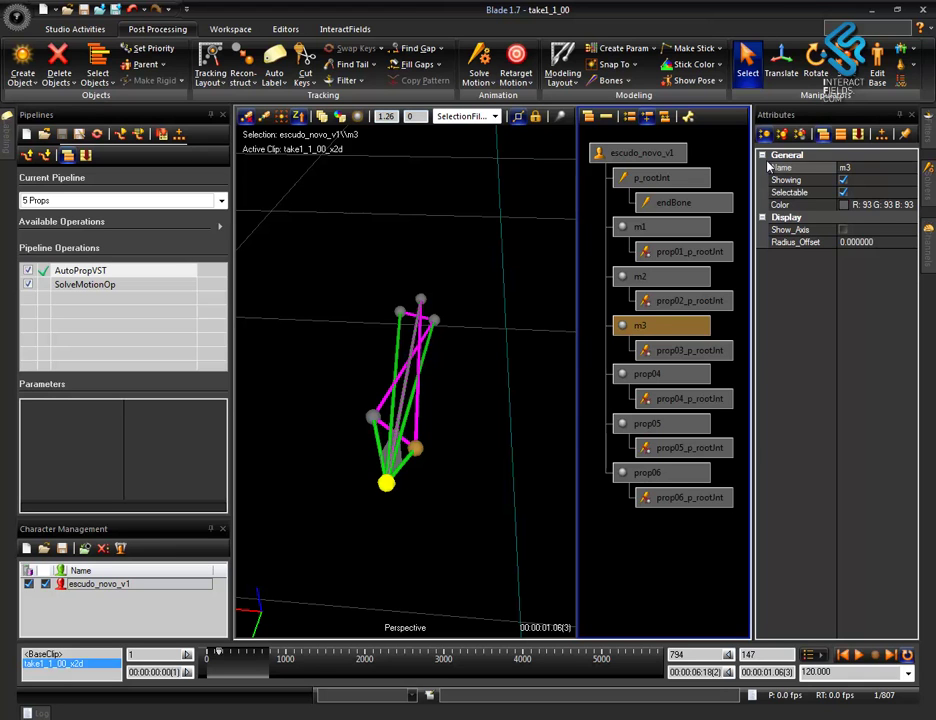
- Rename the marker prop04 as m4 and the marker prop05 as m5
left_click(664, 376)
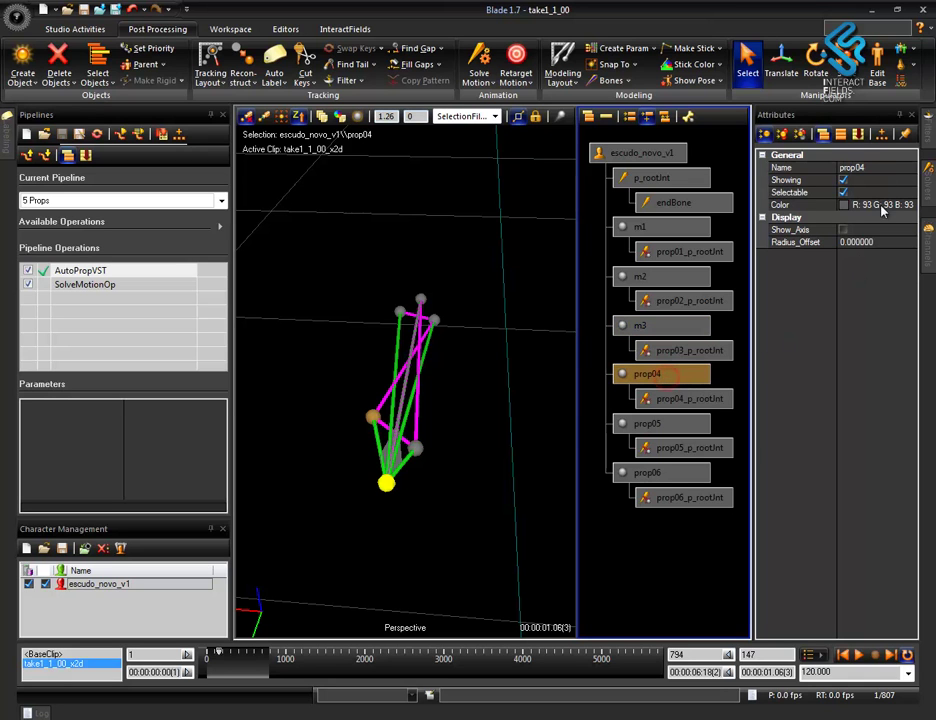
left_click(878, 167)
type("m4")
key("Return")
left_click(662, 423)
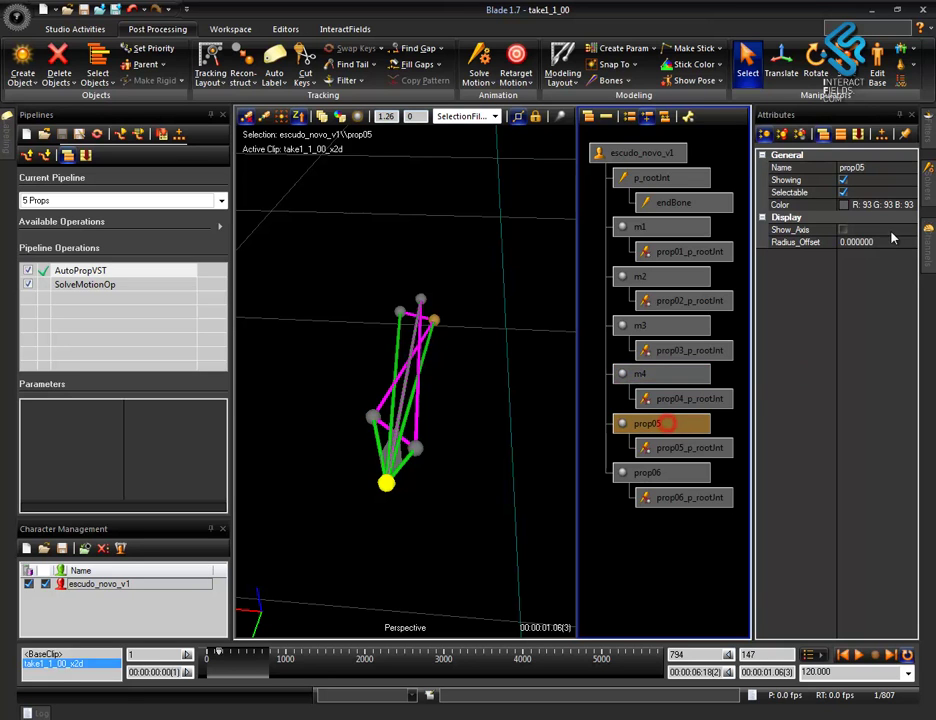
left_click(890, 166)
left_click_drag(890, 168, 720, 177)
type("m5")
key("Return")
- Rename the marker prop06 as m6
left_click(667, 474)
double_click(880, 167)
type("m6")
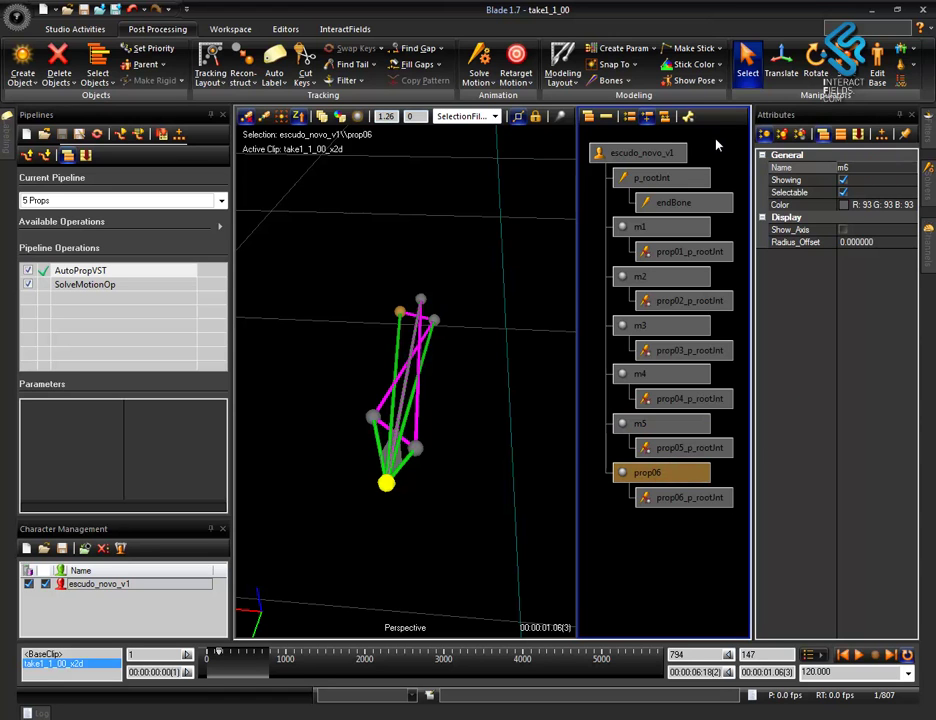
key("Return")
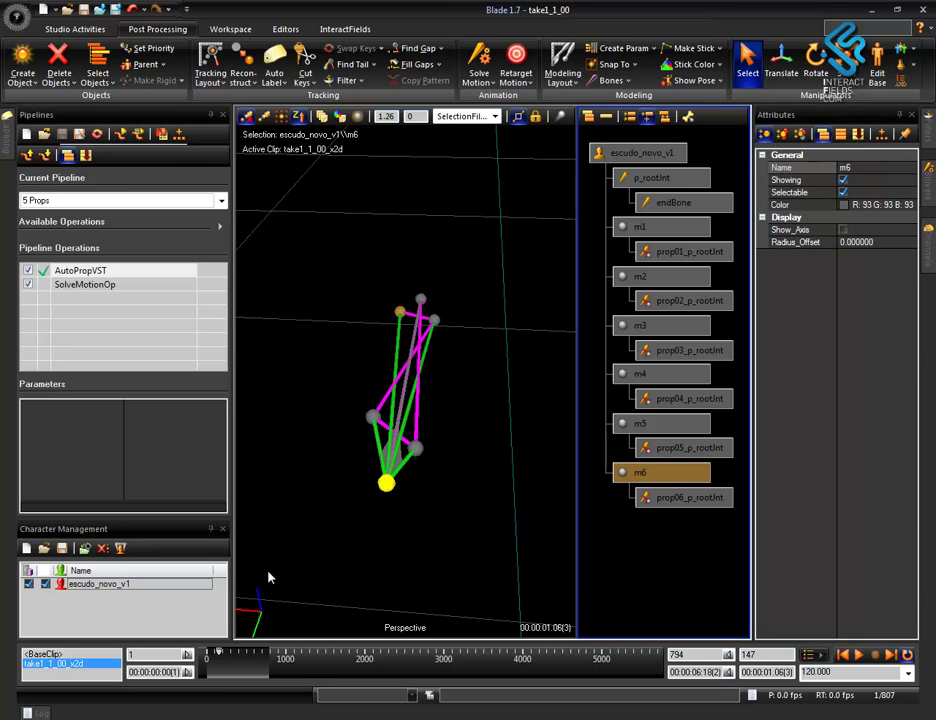
- Save the escudo_novo_v1 character again as a Vicon Skeleton Template in Session 1, replacing the existing escudo_novo_v1.vst
right_click(439, 513)
left_click(264, 589)
left_click(98, 583)
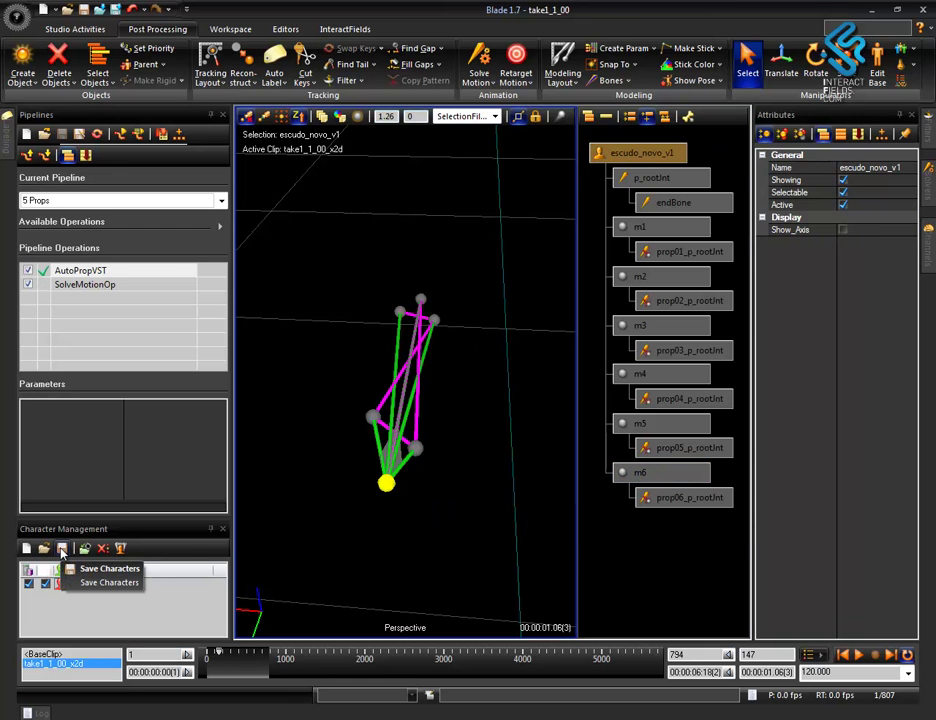
left_click(62, 549)
left_click(418, 525)
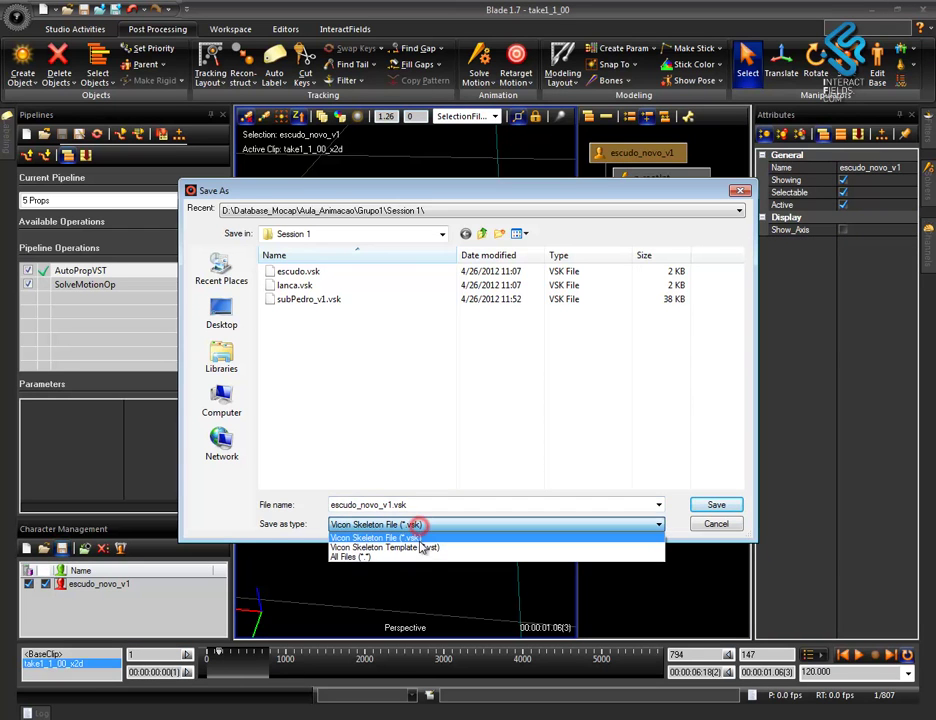
left_click(418, 547)
left_click(712, 504)
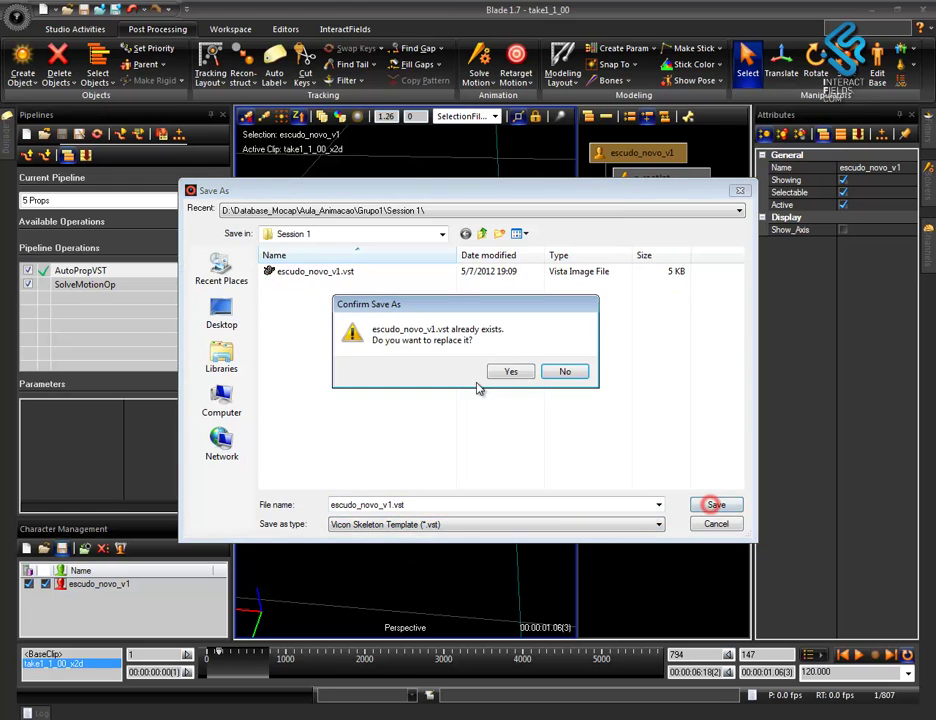
left_click(510, 371)
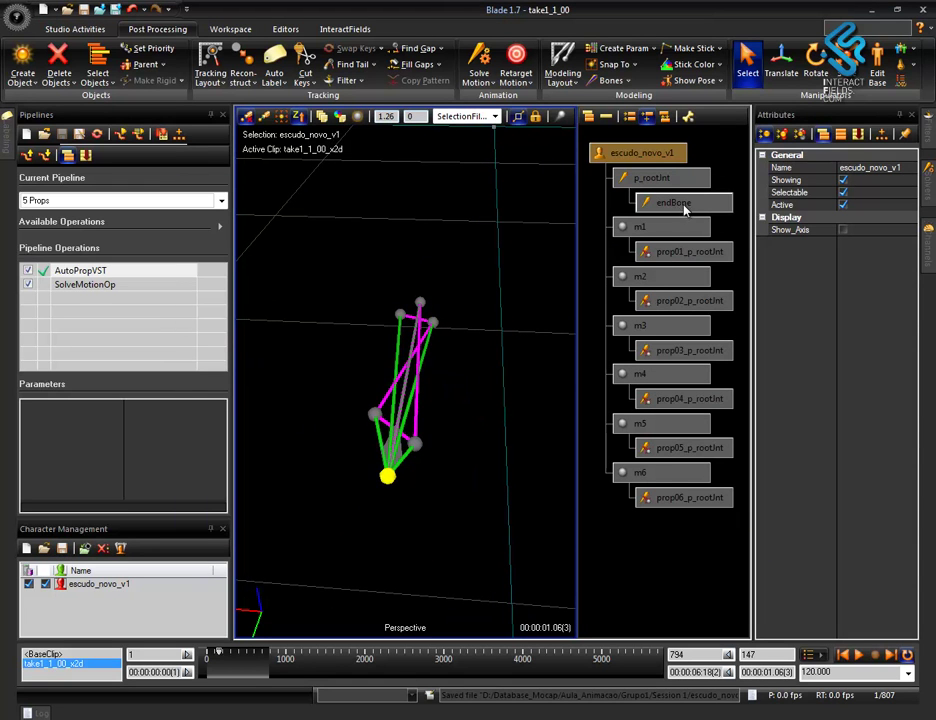
- Examine the root joint, end bone and first marker constraints of escudo_novo_v1, and select the whole prop in the 3D view
left_click(656, 178)
left_click(671, 200)
left_click(685, 256)
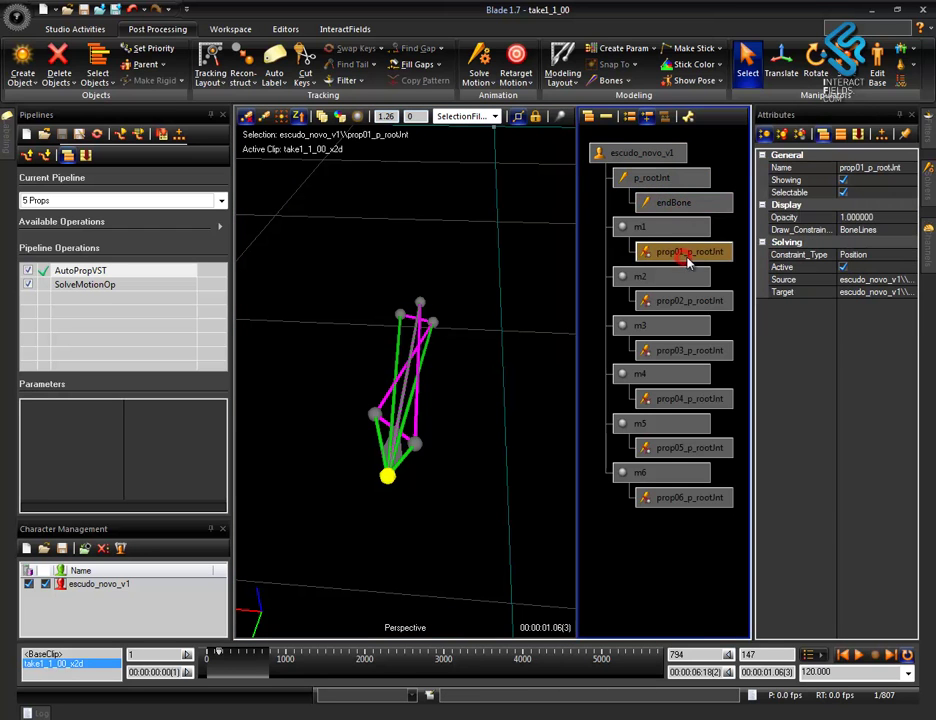
left_click(690, 302)
scroll(693, 400, "down", 1)
right_click_drag(692, 394, 694, 401, "alt")
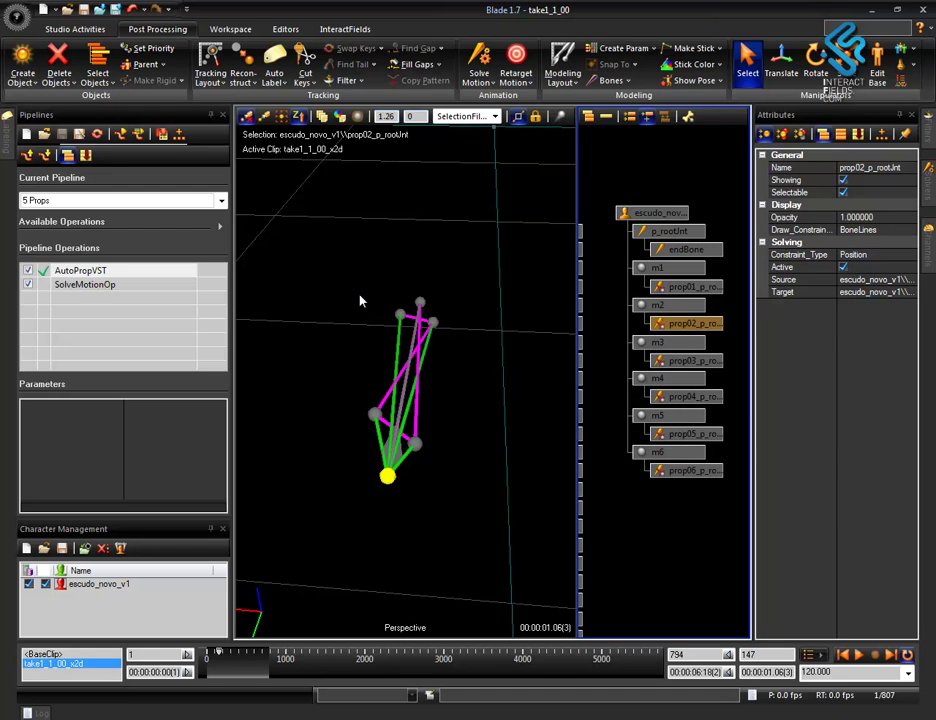
left_click(316, 255)
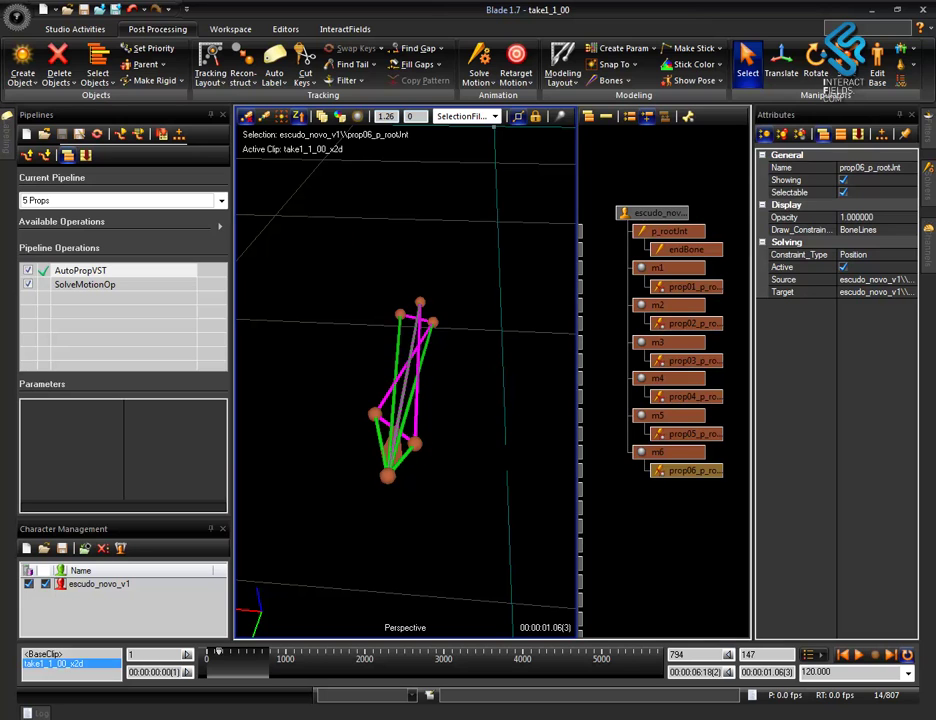
key("alt+Tab")
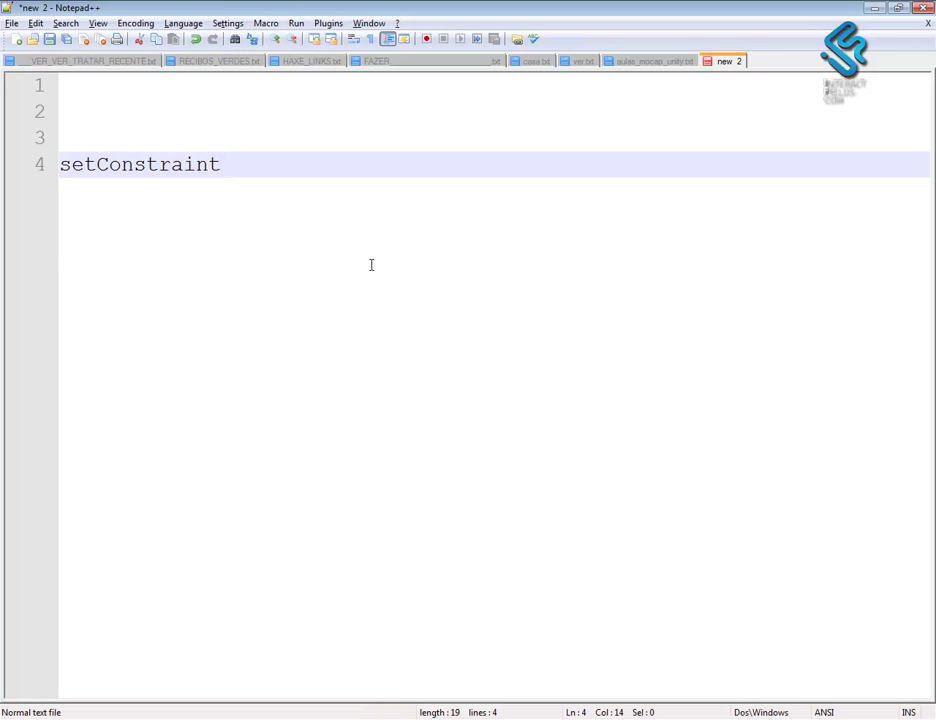
double_click(247, 164)
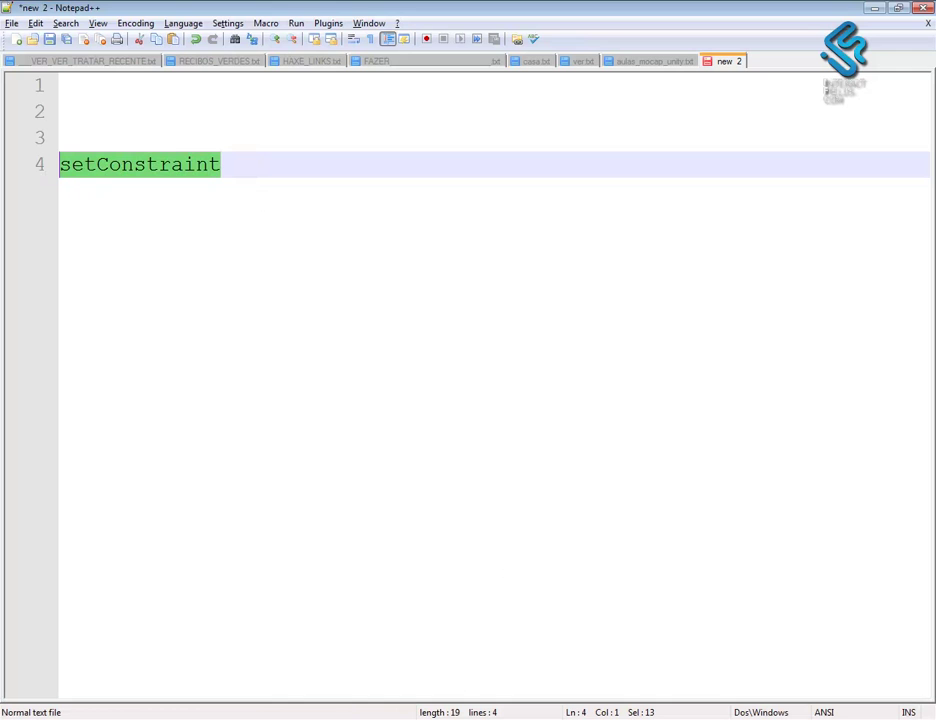
left_click(572, 712)
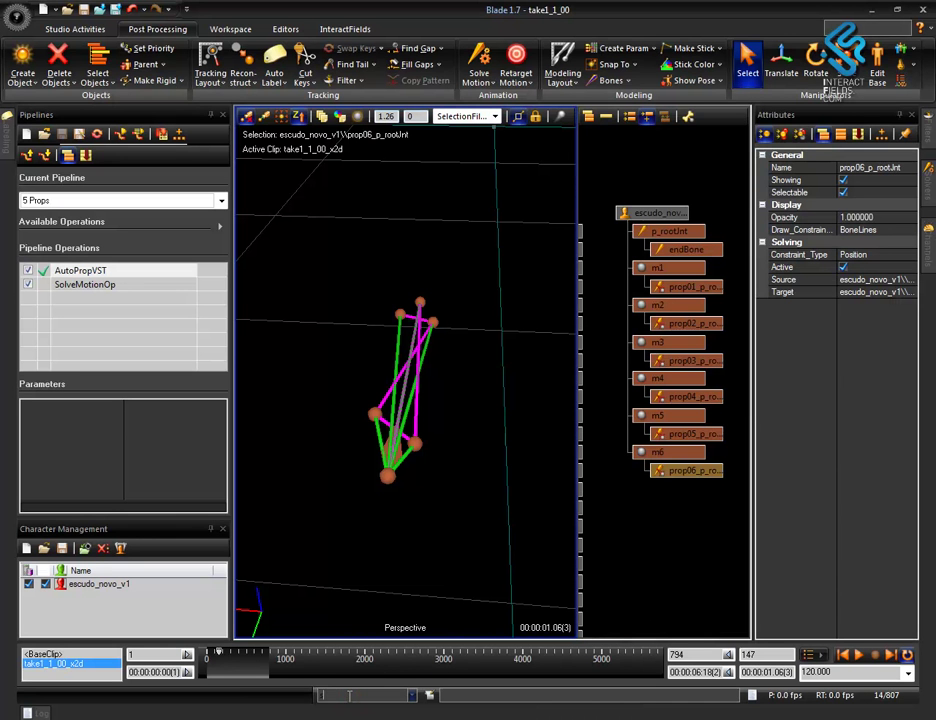
left_click(349, 695)
type("set")
key("Caps_Lock")
type("C")
key("Caps_Lock")
type("onstraint")
double_click(320, 695)
key("BackSpace")
- Run Calibrate Character on the escudo_novo_v1 shield prop
left_click(104, 33)
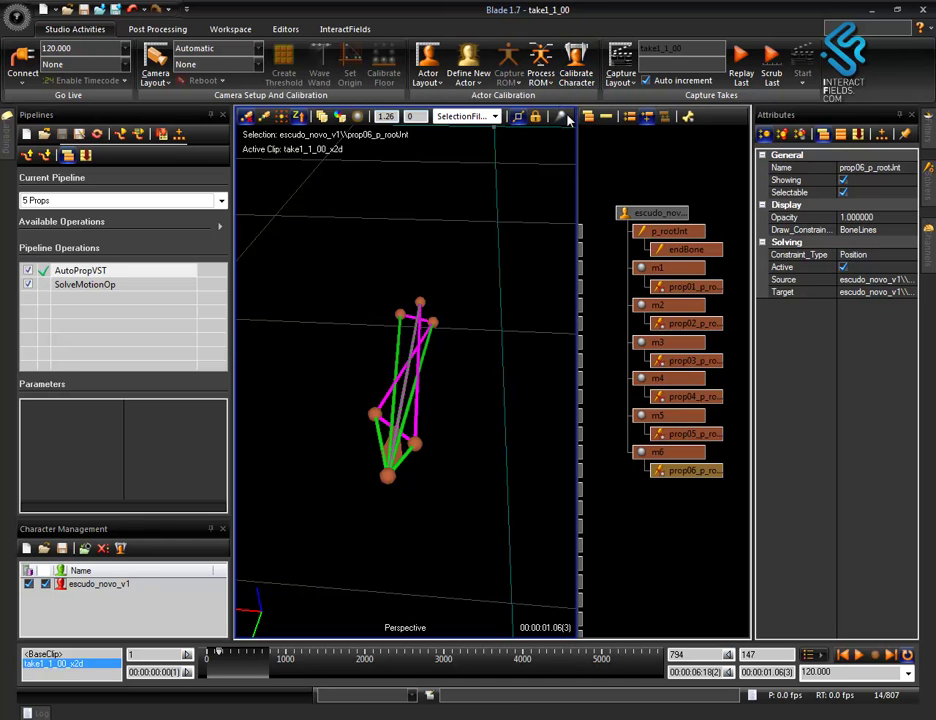
left_click(576, 74)
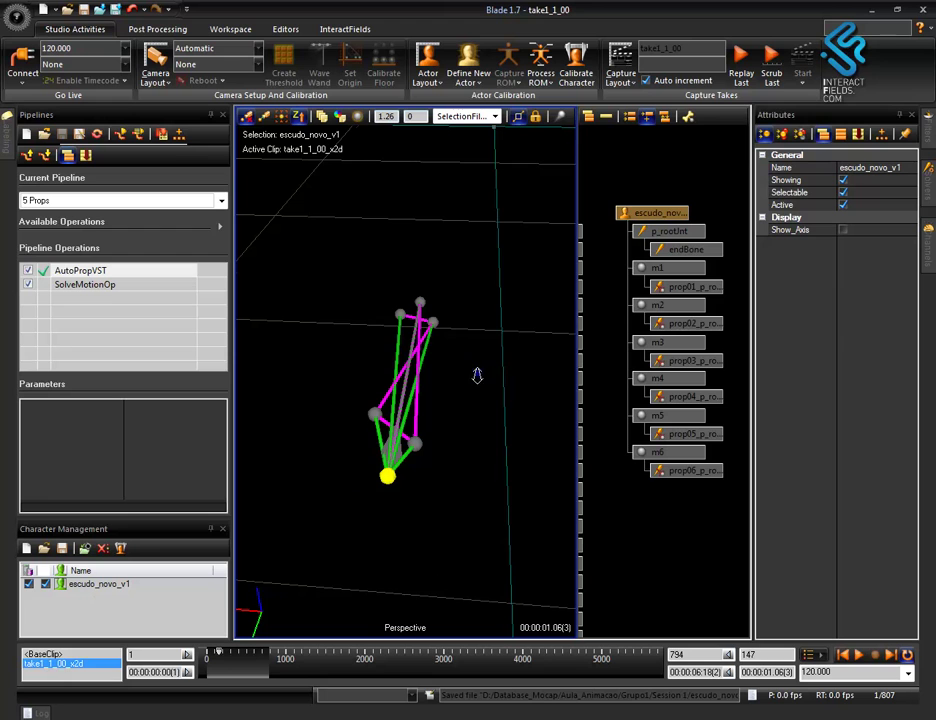
right_click_drag(478, 373, 449, 434, "alt")
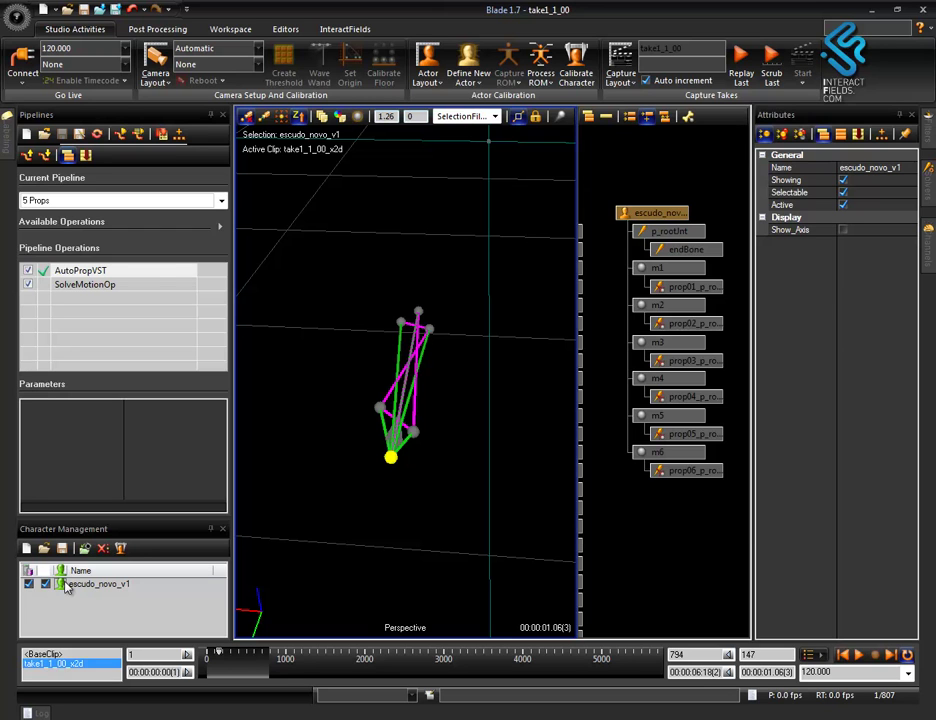
- Save the escudo_novo_v1 character as a Vicon Skeleton File in Session 1, replacing the existing escudo_novo_v1.vsk
left_click(62, 548)
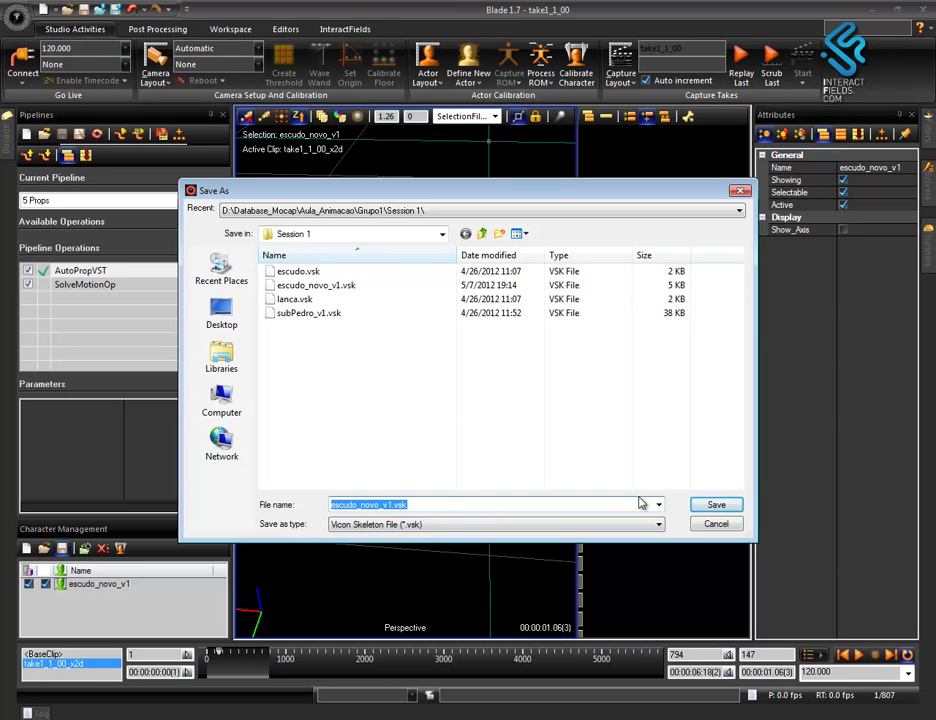
left_click(712, 504)
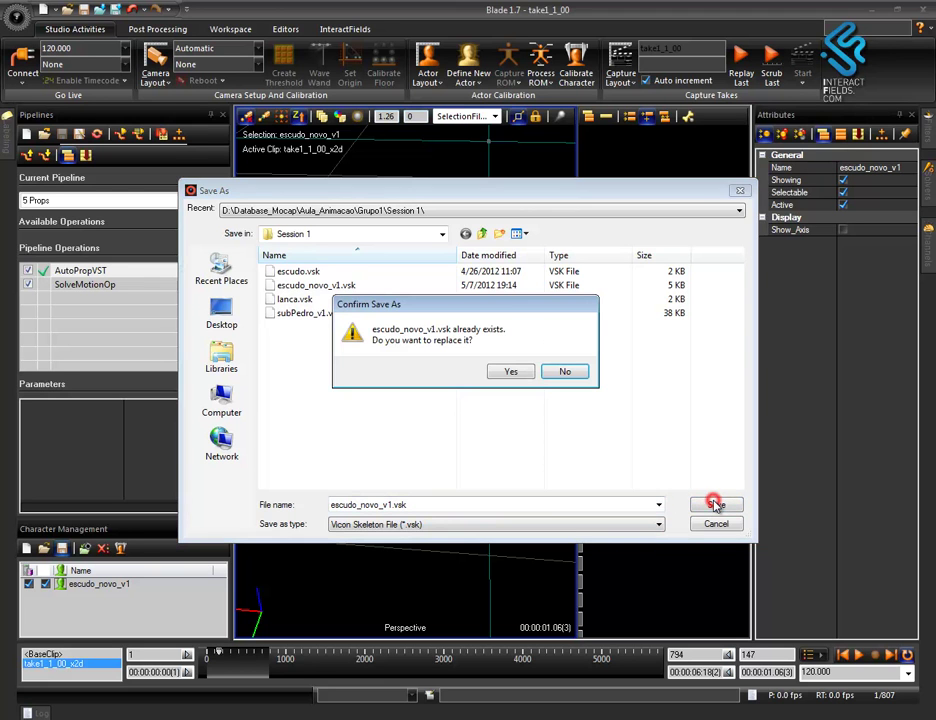
left_click(508, 372)
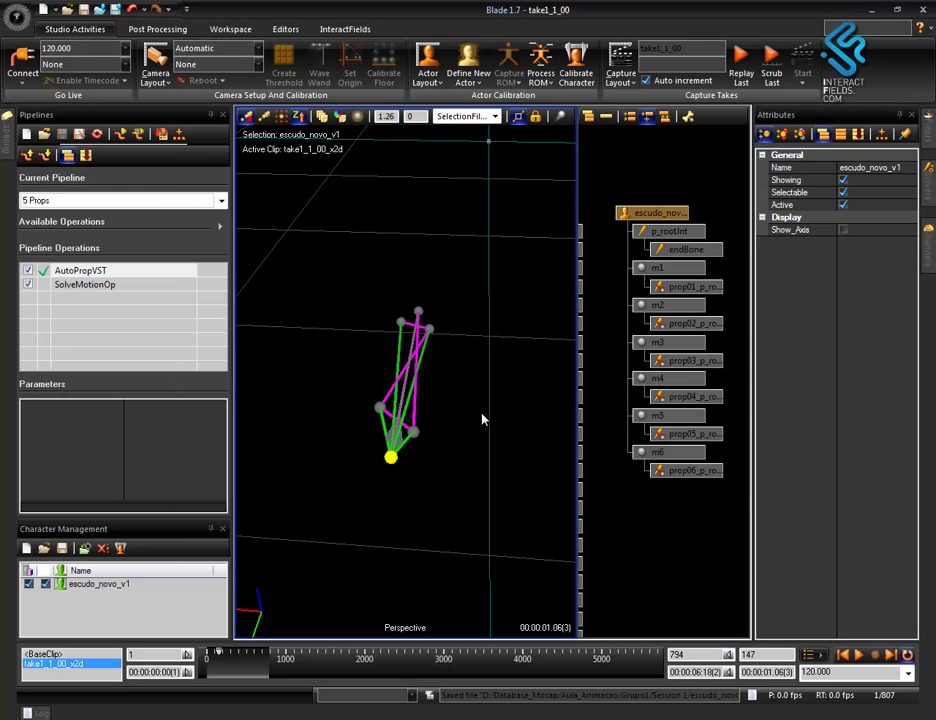
- Reload the take take1_1_00 from Session 1 of Grupo1, and close the data management view
right_click_drag(472, 457, 463, 466, "alt")
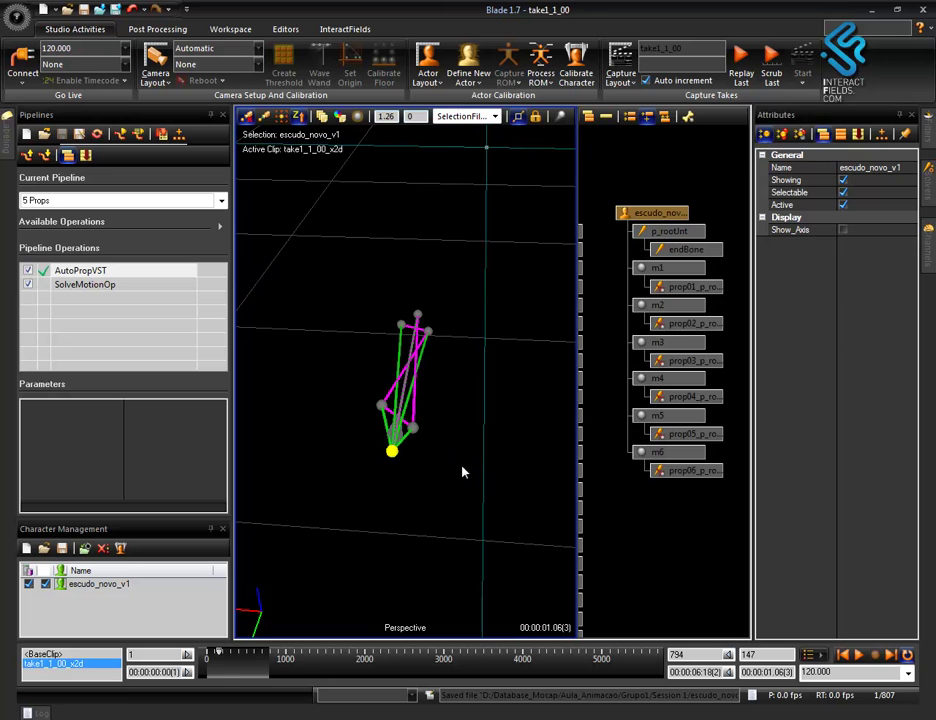
left_click_drag(464, 495, 472, 523)
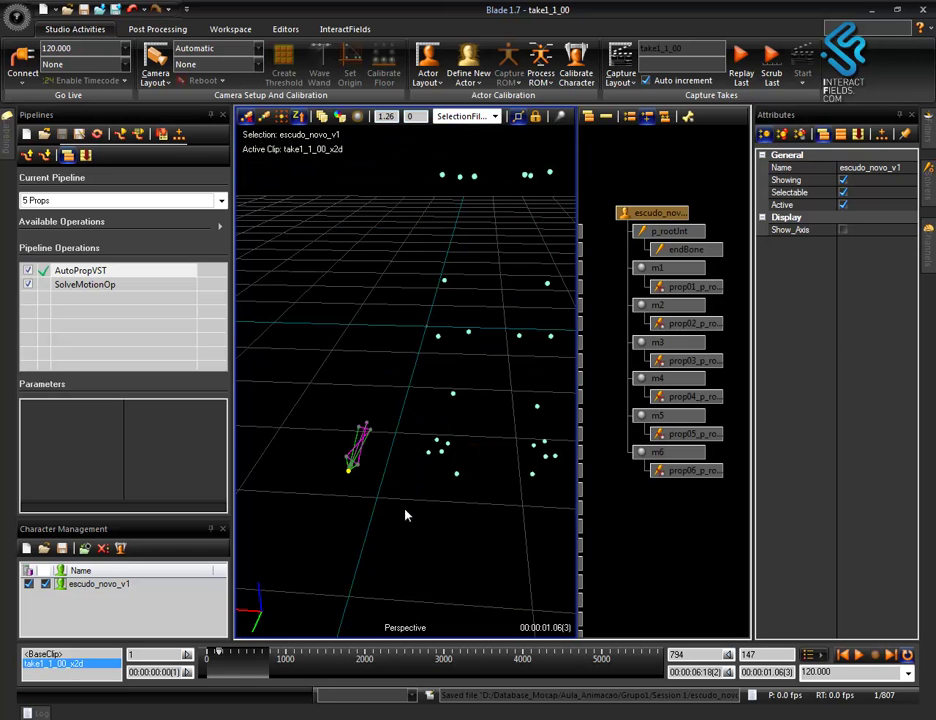
right_click_drag(396, 457, 396, 503, "alt")
middle_click_drag(396, 504, 396, 494)
key("F2")
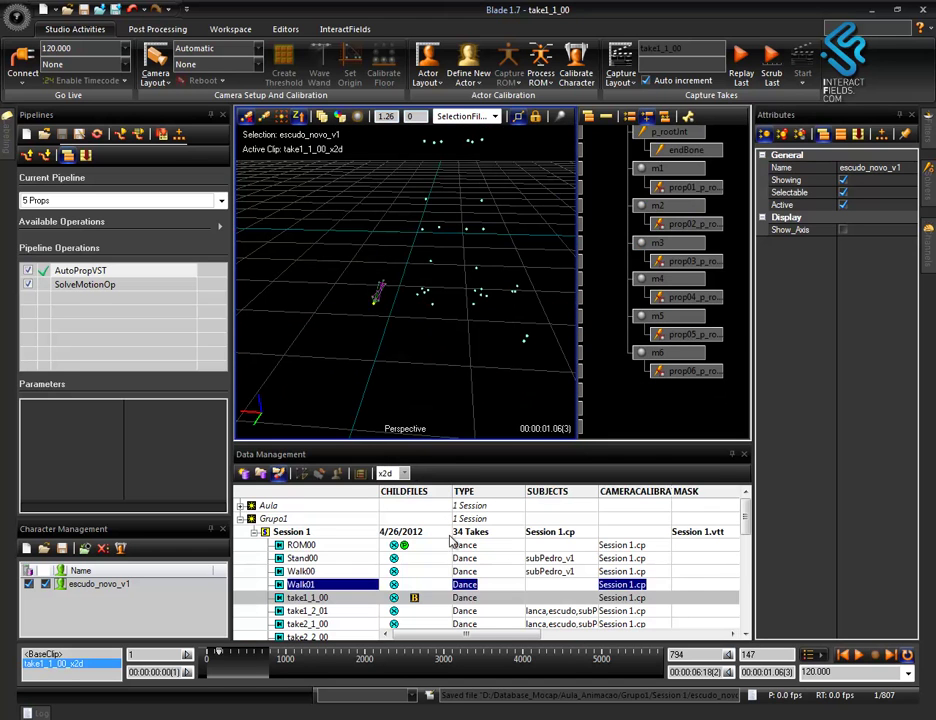
left_click(416, 597)
double_click(416, 598)
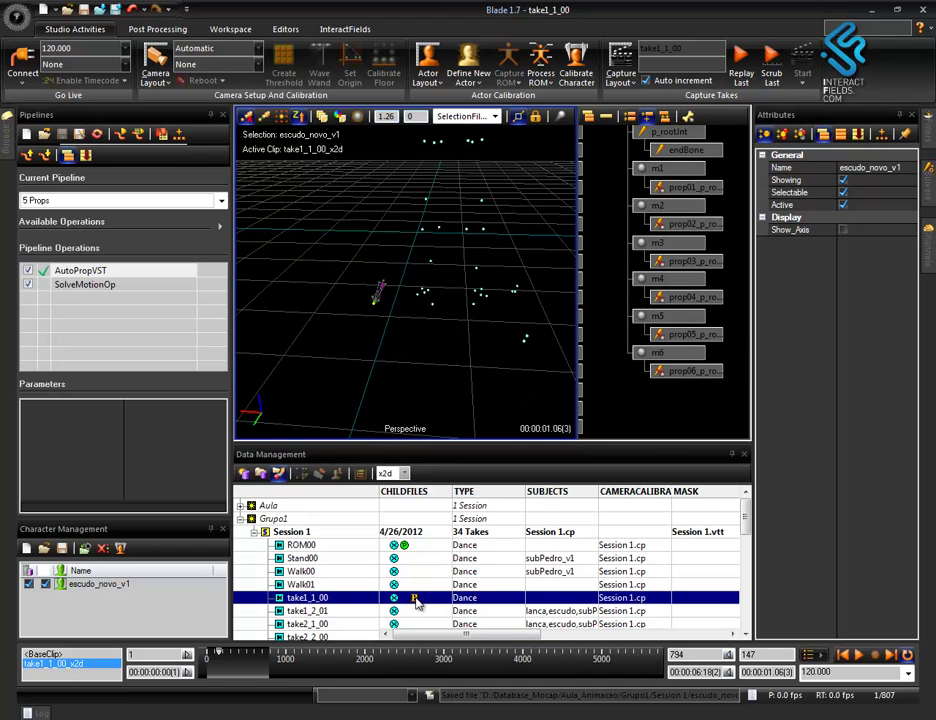
left_click(482, 401)
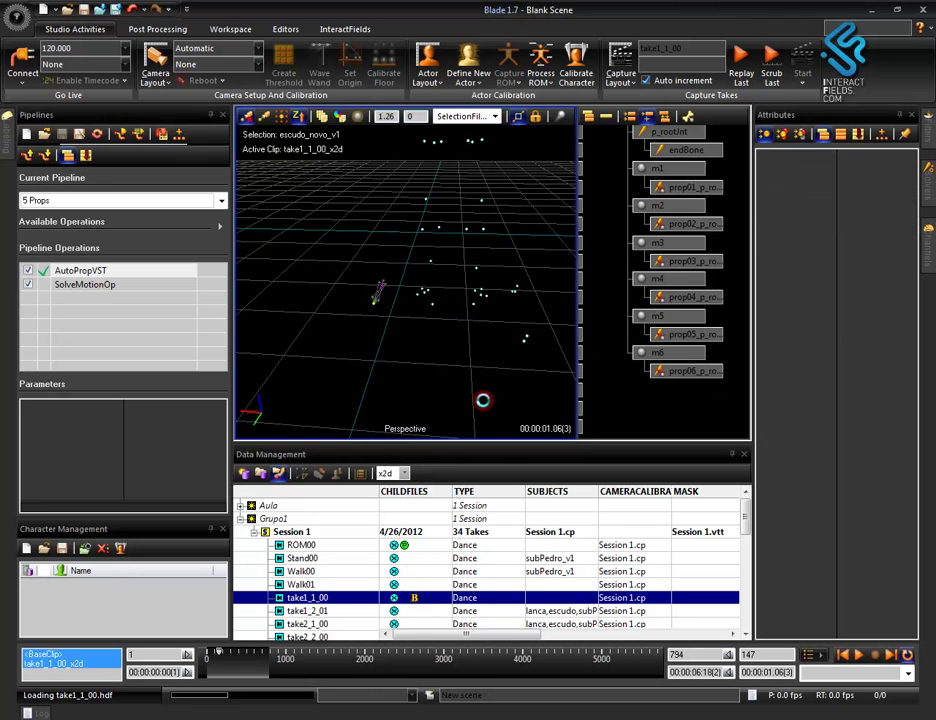
left_click(747, 453)
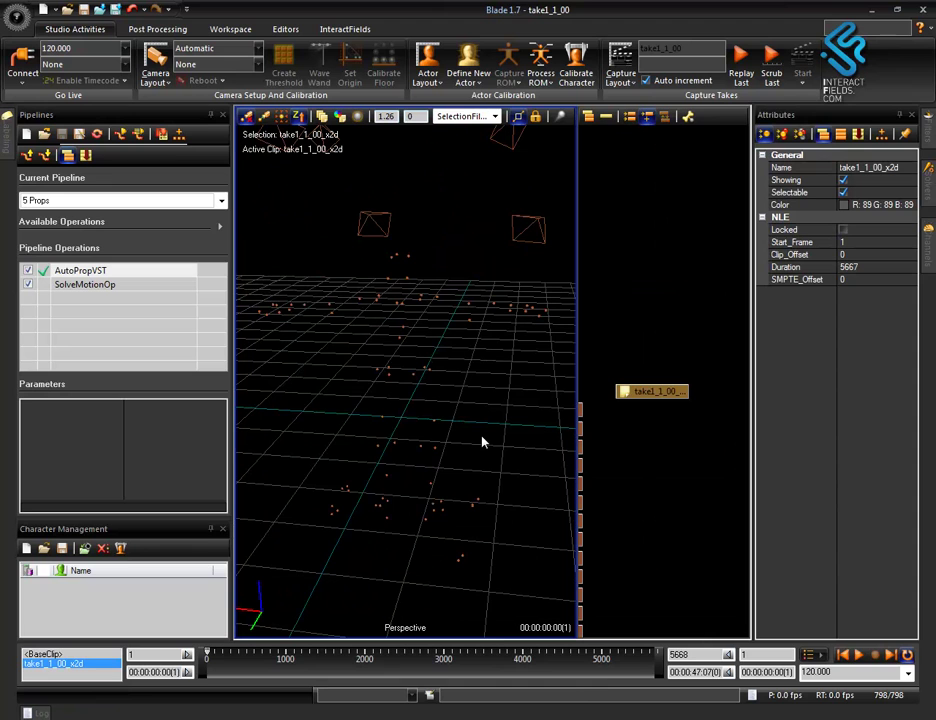